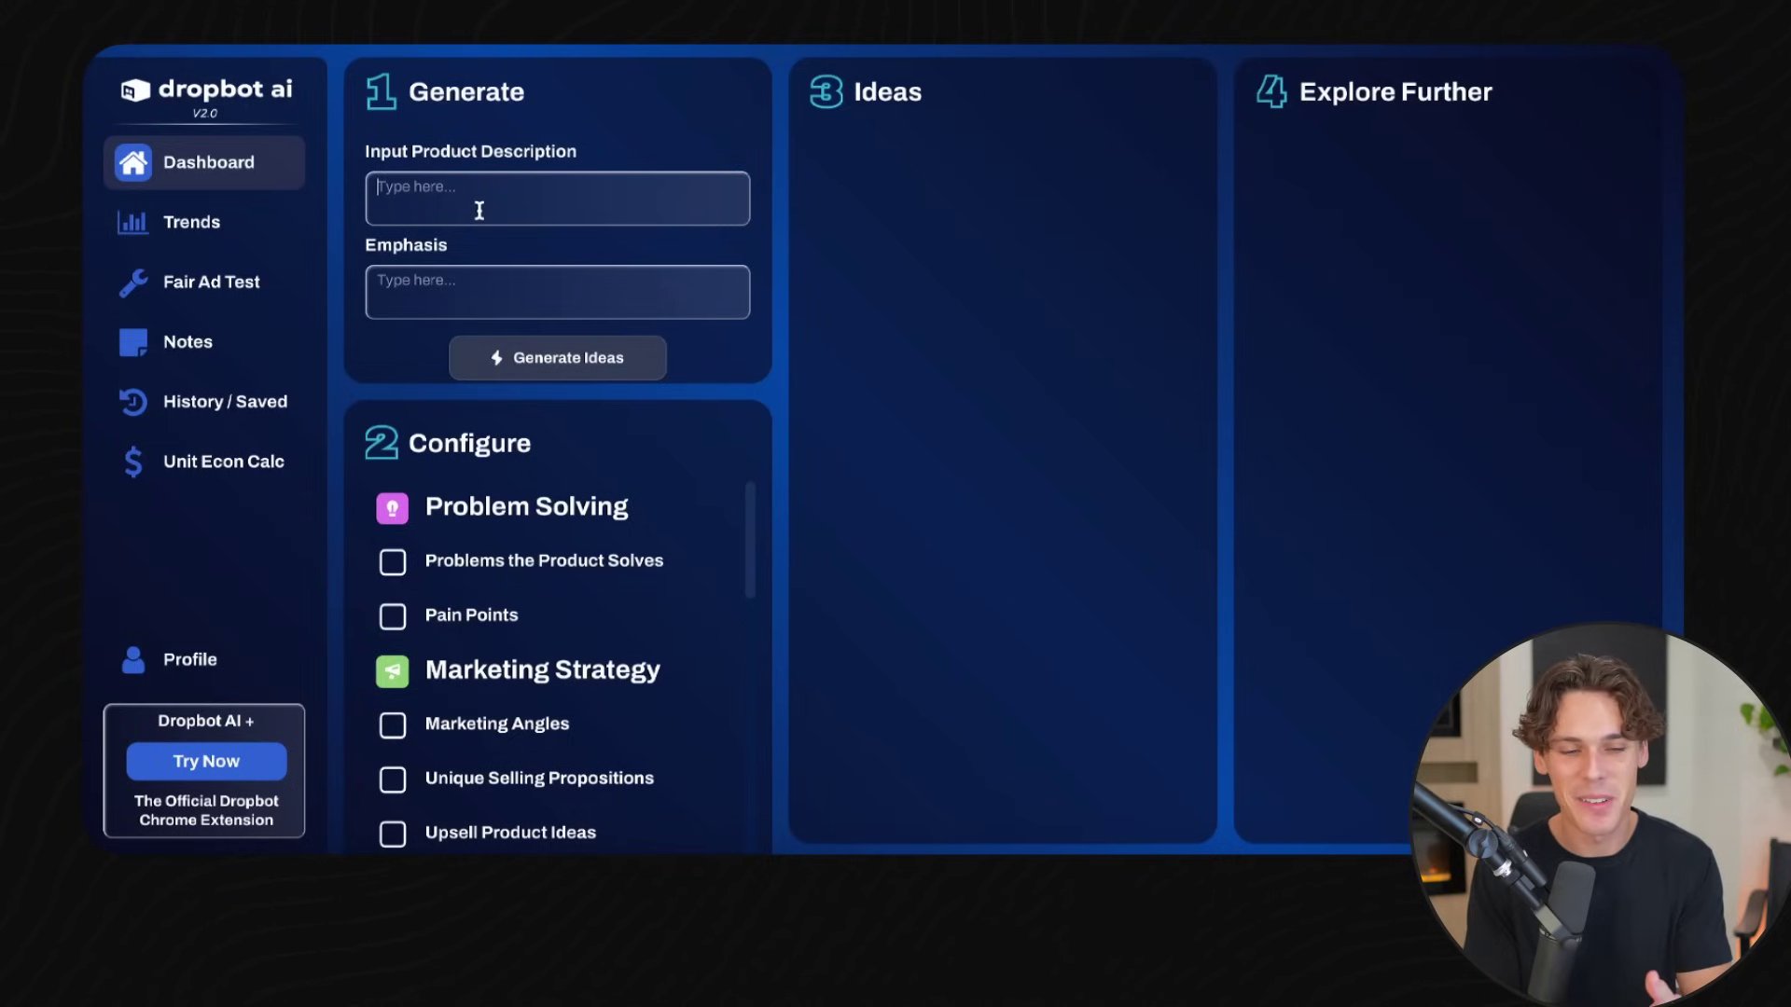
Enter "red light therapy wand" as the product description and "to reduce skin irritation, redness, and blemishes" as the emphasis.
{"action": "left_click", "coordinate": [480, 211]}
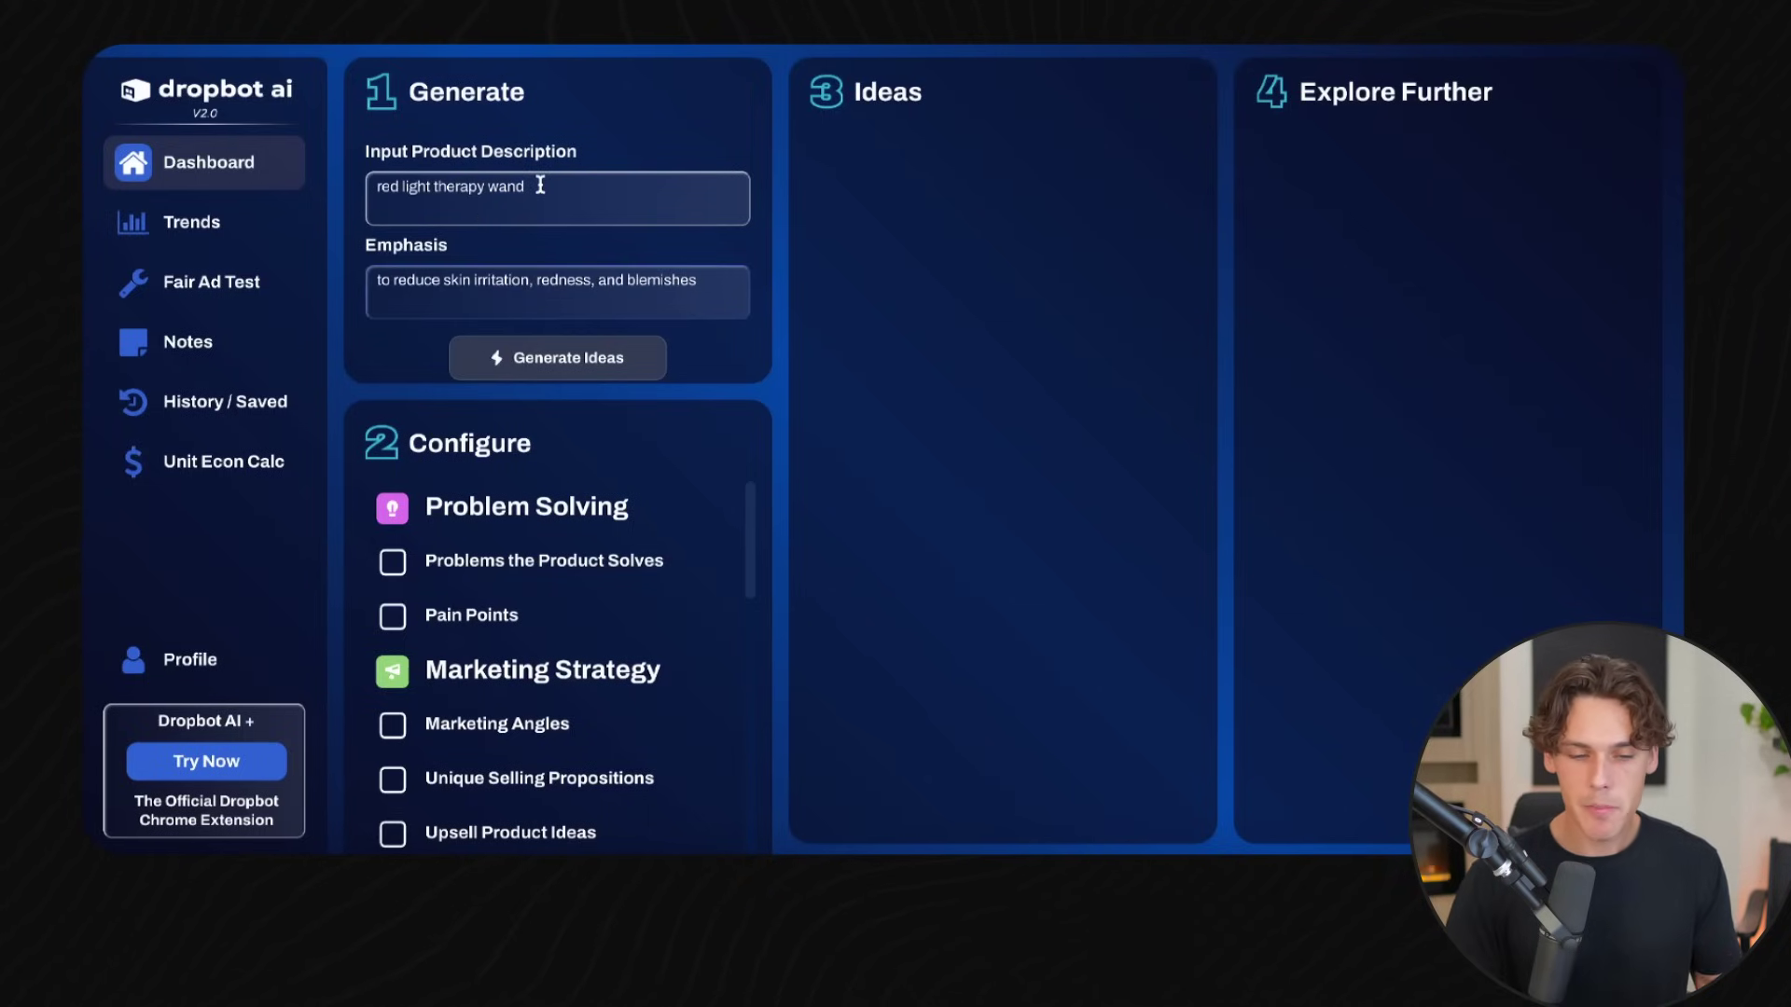
{"action": "left_click", "coordinate": [540, 185]}
{"action": "left_click", "coordinate": [390, 283]}
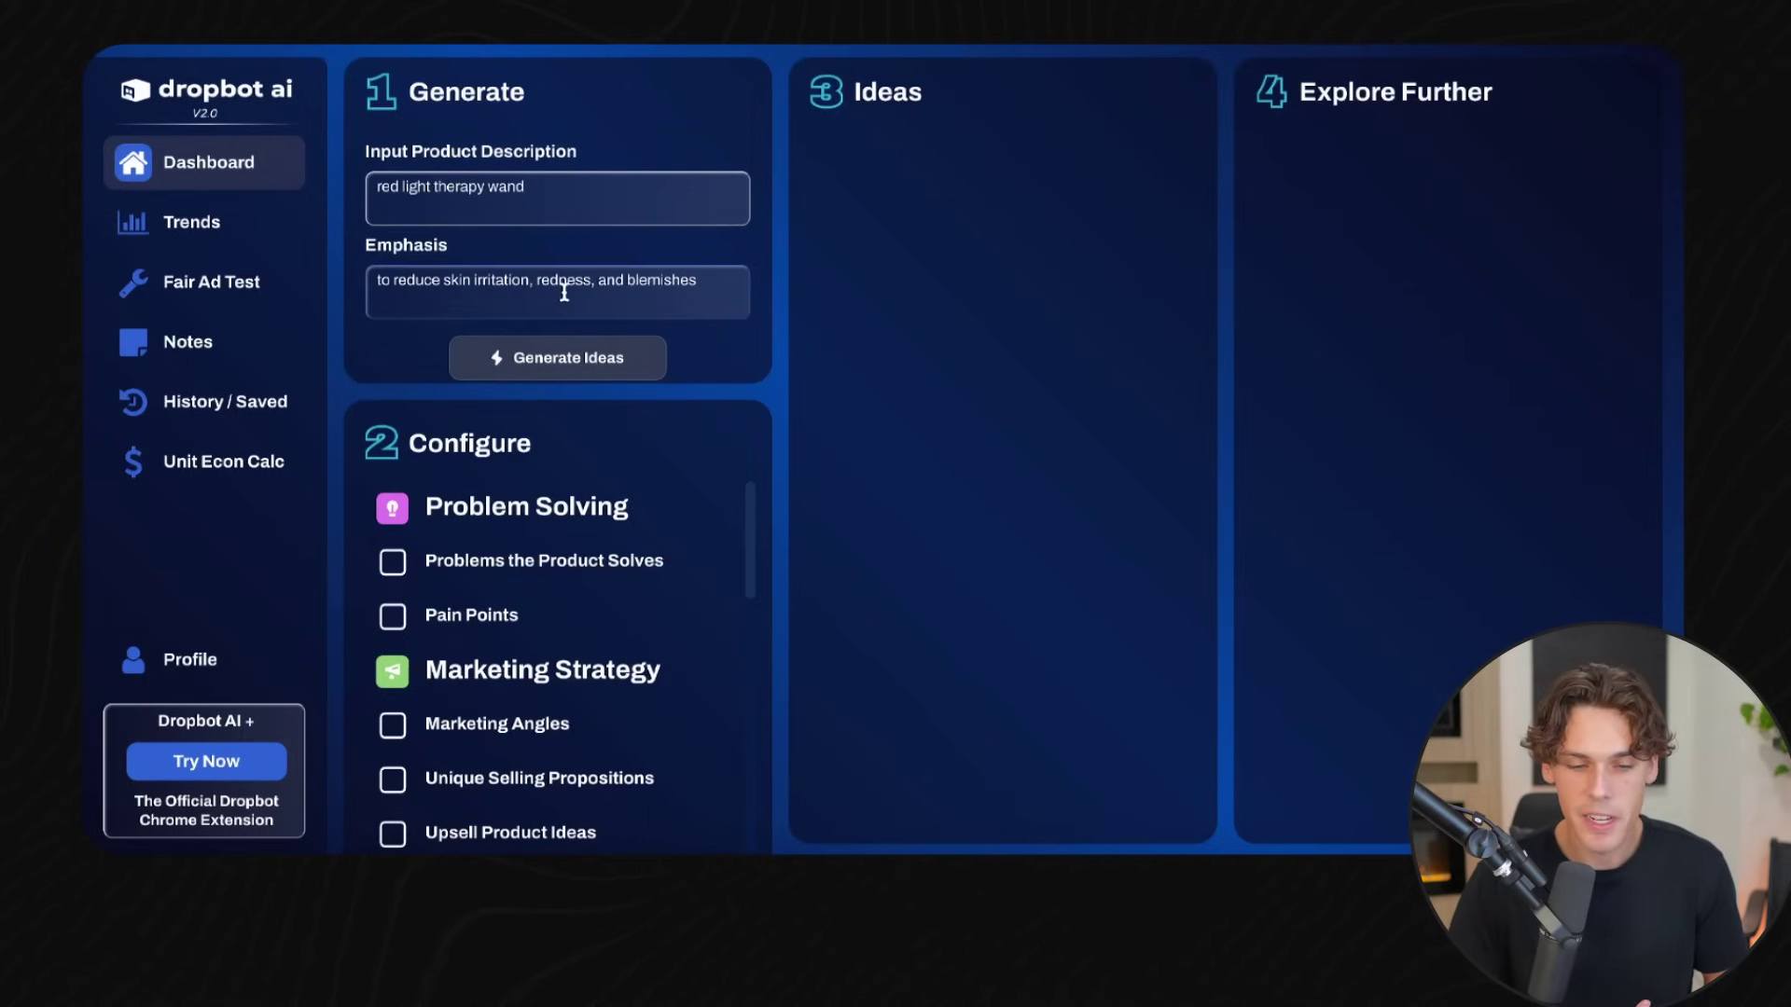
Select Marketing Angles as the only configuration option and generate ideas for the product.
{"action": "scroll", "coordinate": [637, 290], "scroll_direction": "down", "scroll_amount": 1}
{"action": "scroll", "coordinate": [566, 516], "scroll_direction": "down", "scroll_amount": 3}
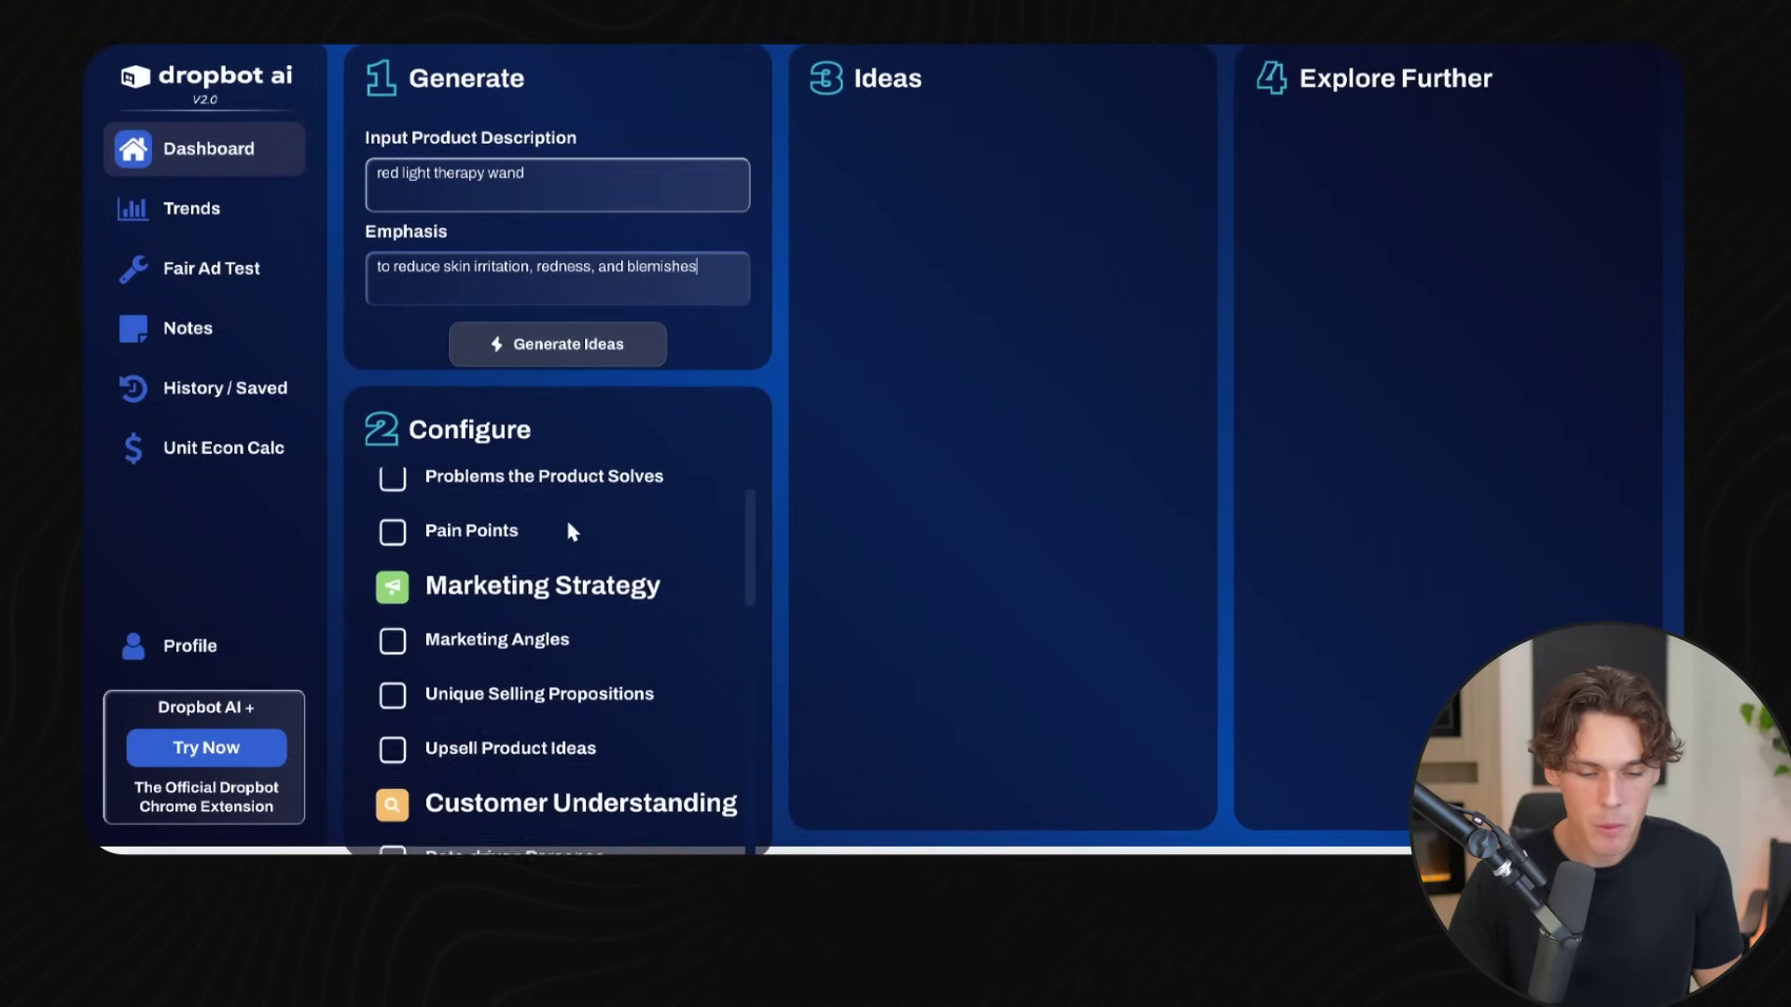
{"action": "left_click", "coordinate": [393, 532]}
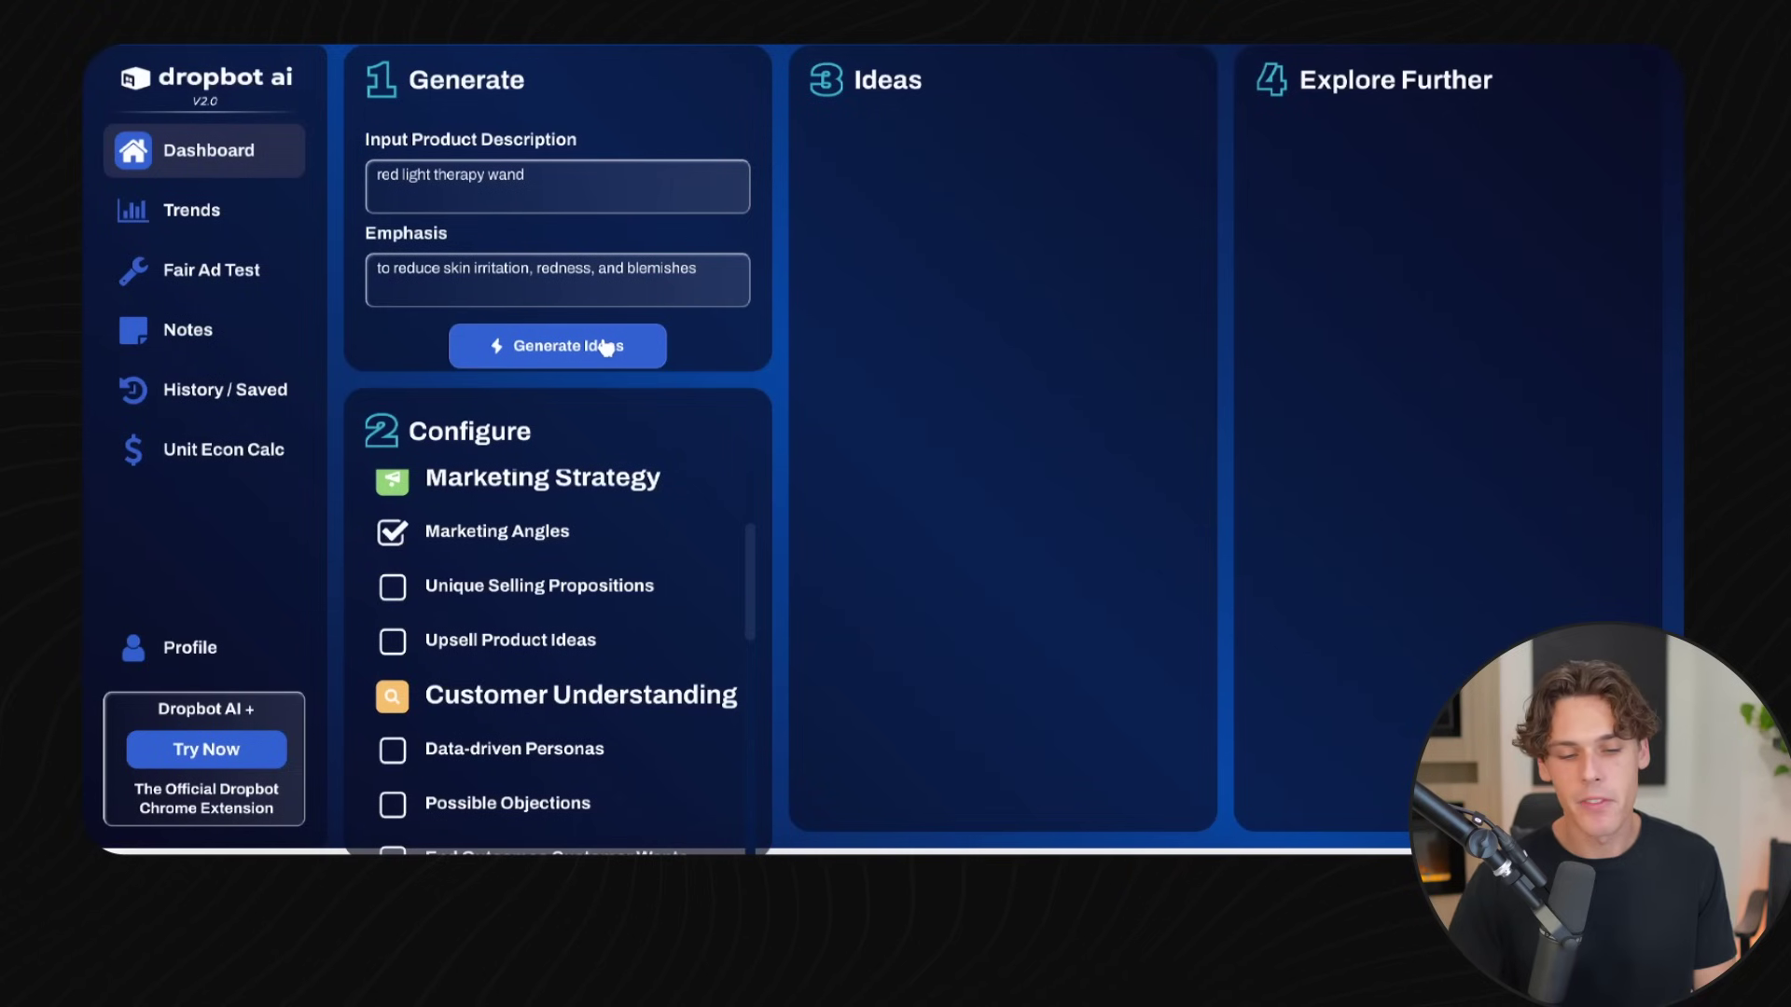
{"action": "left_click", "coordinate": [606, 347]}
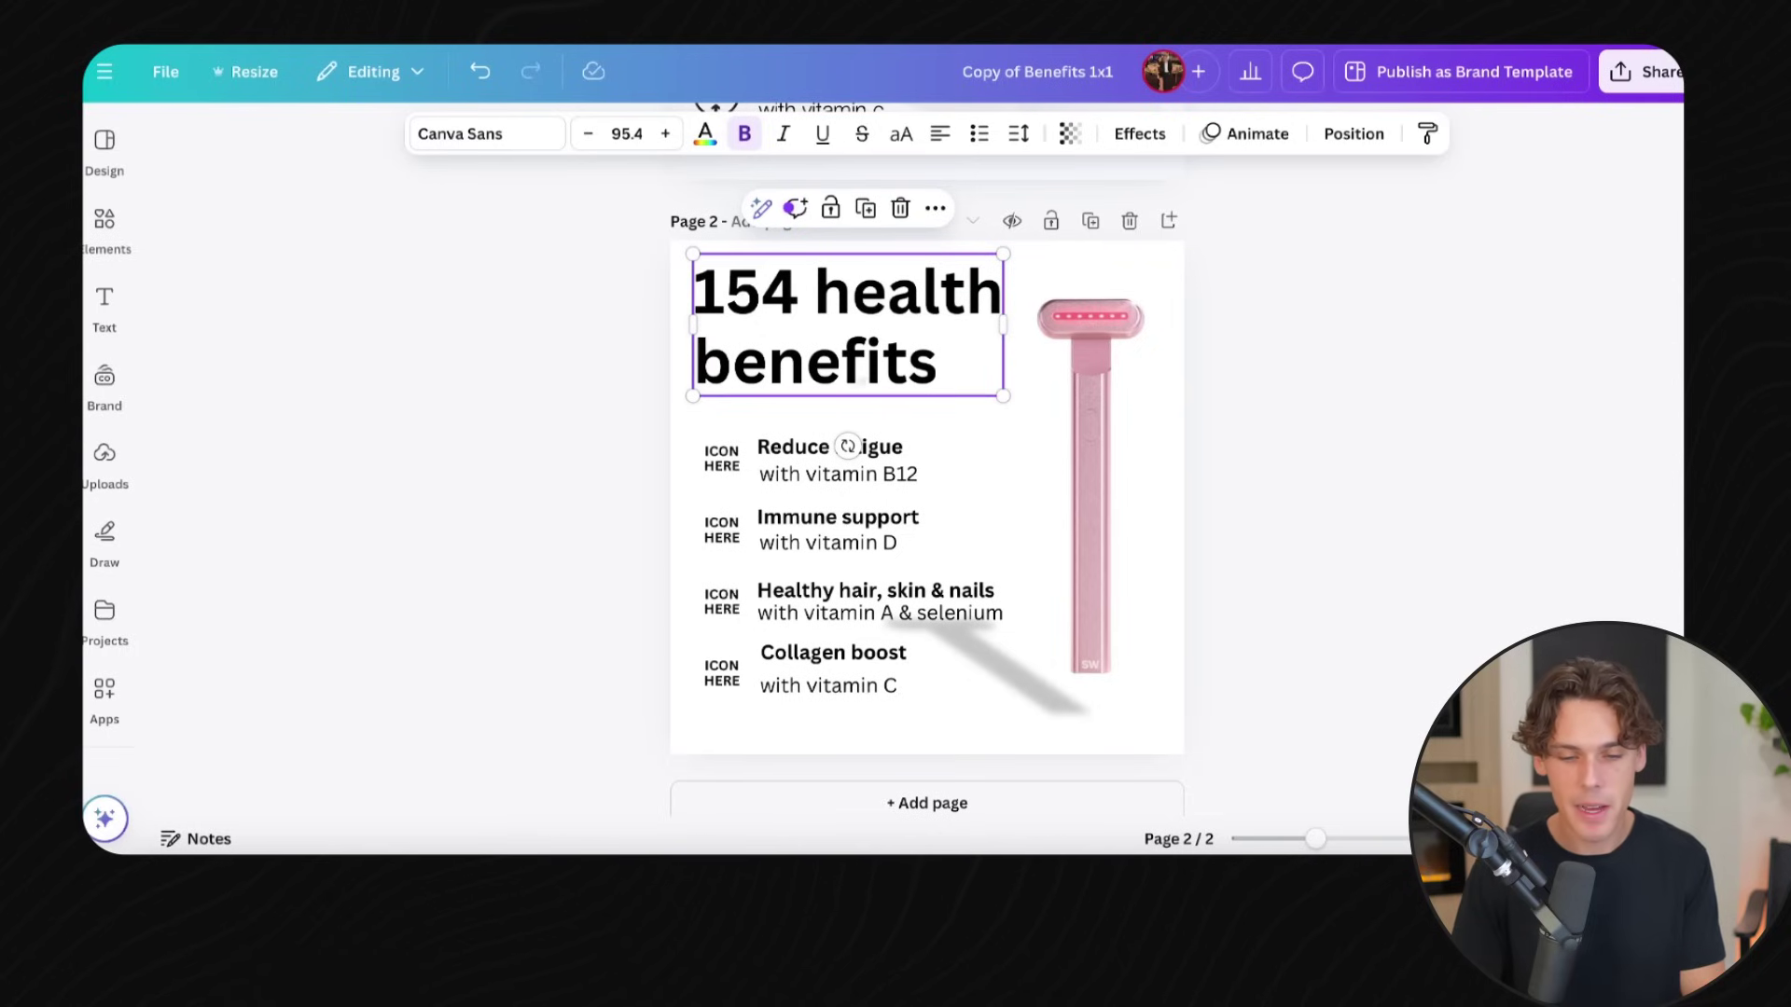
In the Canva design, replace the "154 health benefits" headline with "Imagine this.." and, on a new line, "waking up with skin that loves you back.".
{"action": "double_click", "coordinate": [854, 356]}
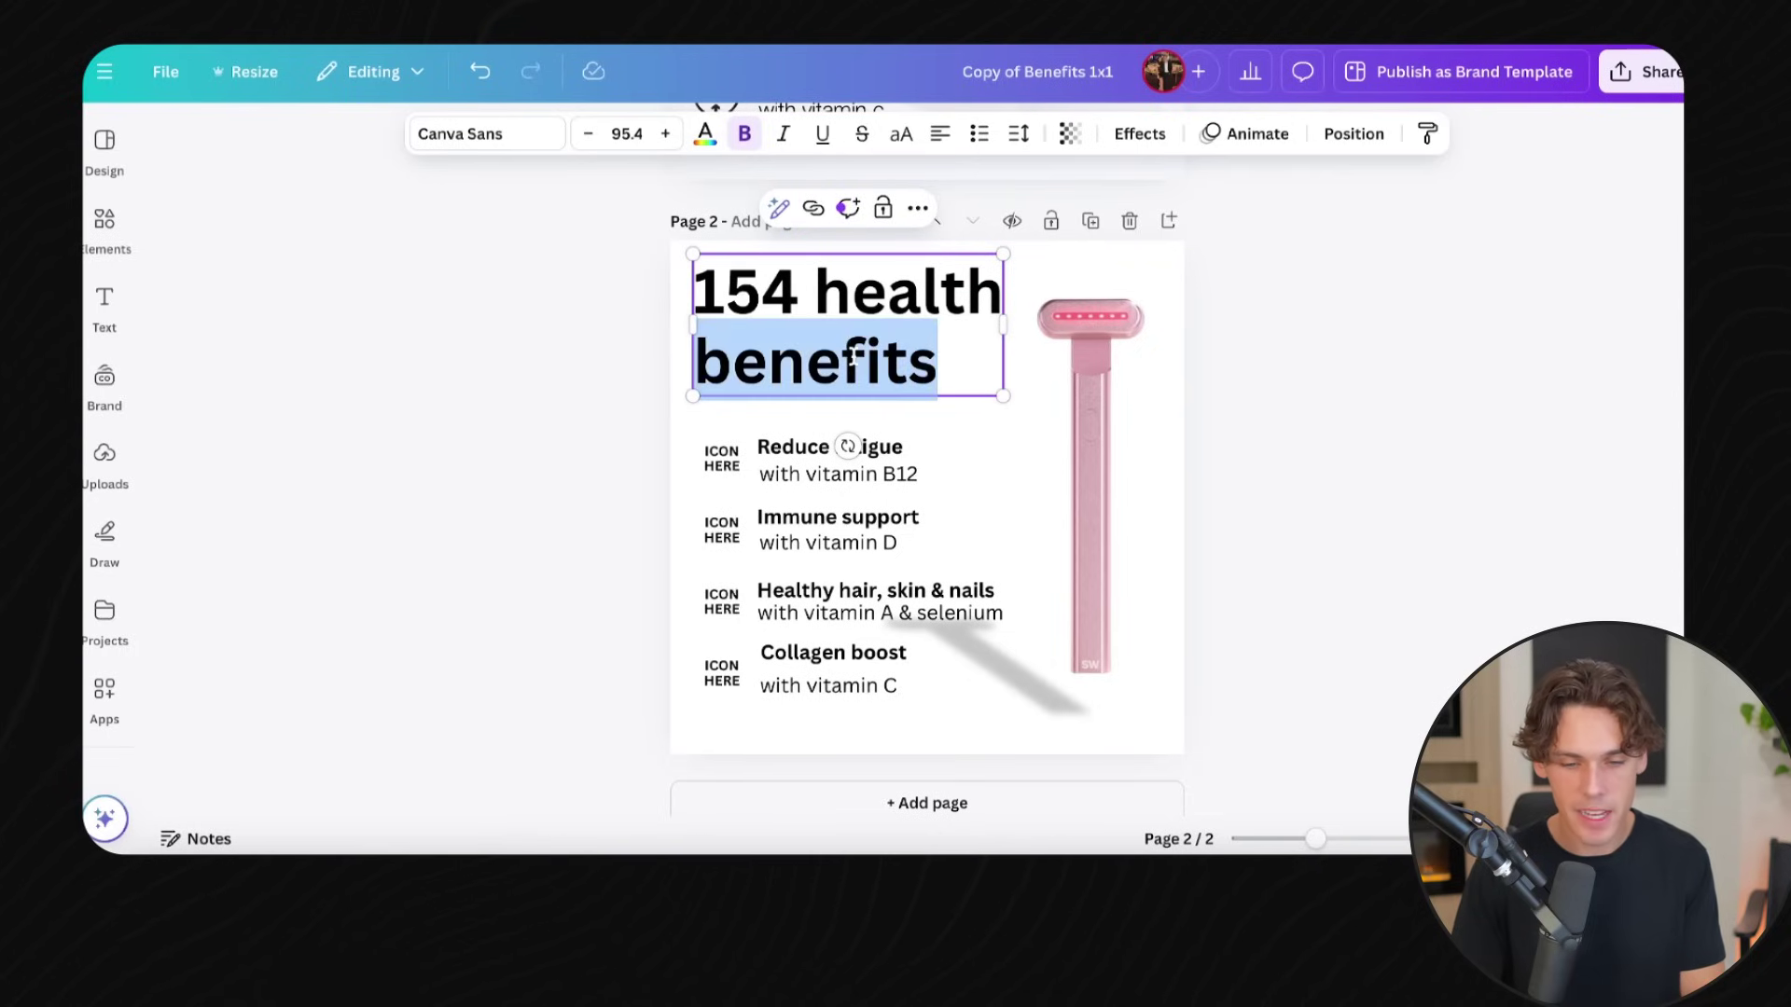
{"action": "mouse_move", "coordinate": [920, 336]}
{"action": "left_mouse_down"}
{"action": "mouse_move", "coordinate": [936, 362]}
{"action": "mouse_move", "coordinate": [688, 290]}
{"action": "left_mouse_up"}
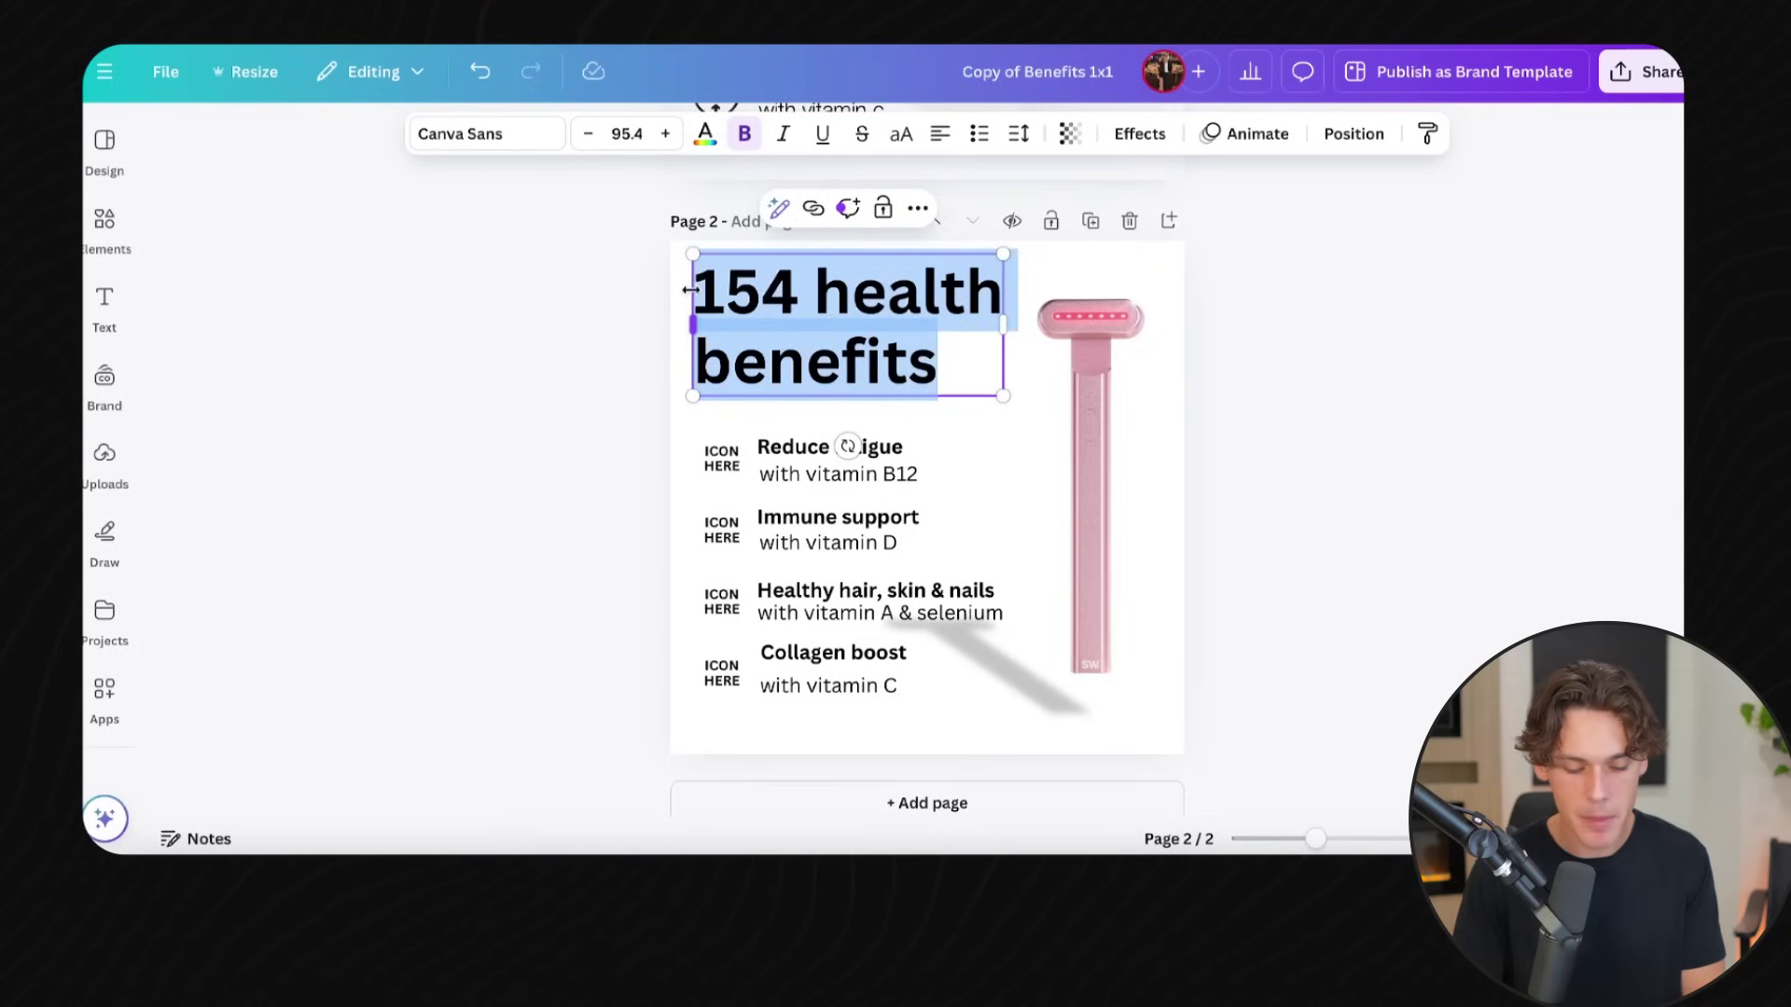
{"action": "type", "text": "Imagine this waking up with skin that loves you back."}
{"action": "left_click", "coordinate": [902, 276]}
{"action": "key", "text": "BackSpace"}
{"action": "type", "text": ".."}
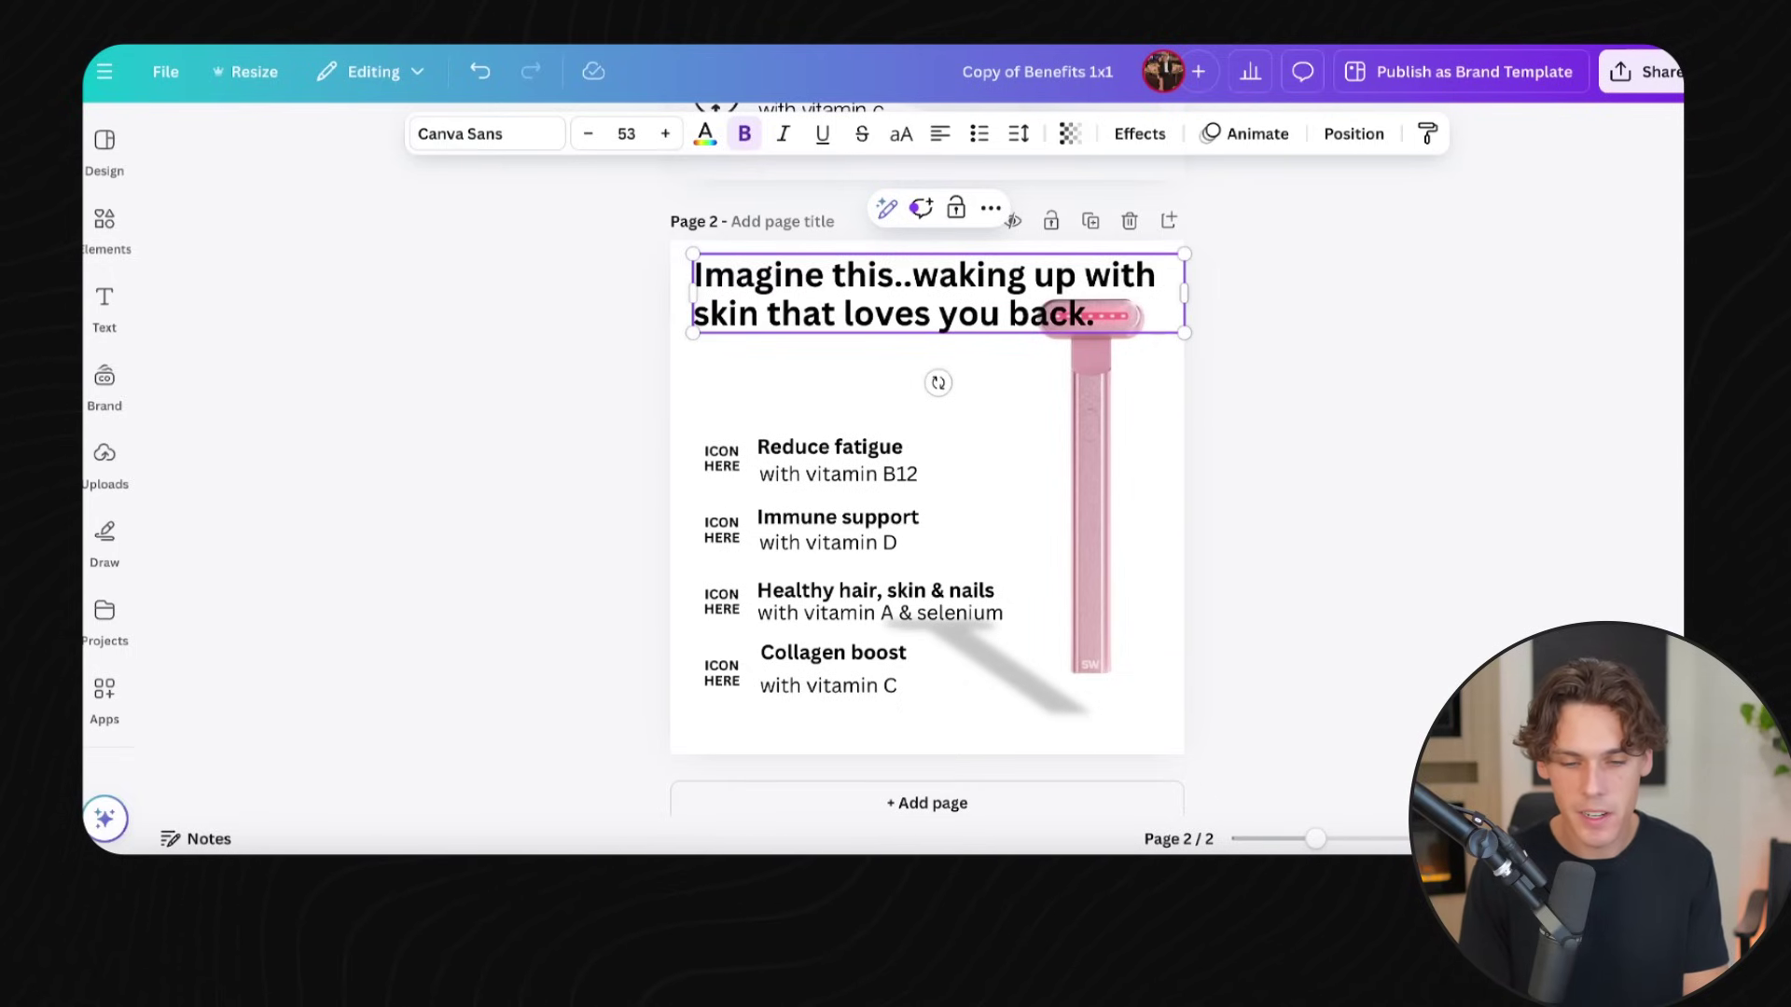
{"action": "key", "text": "Return"}
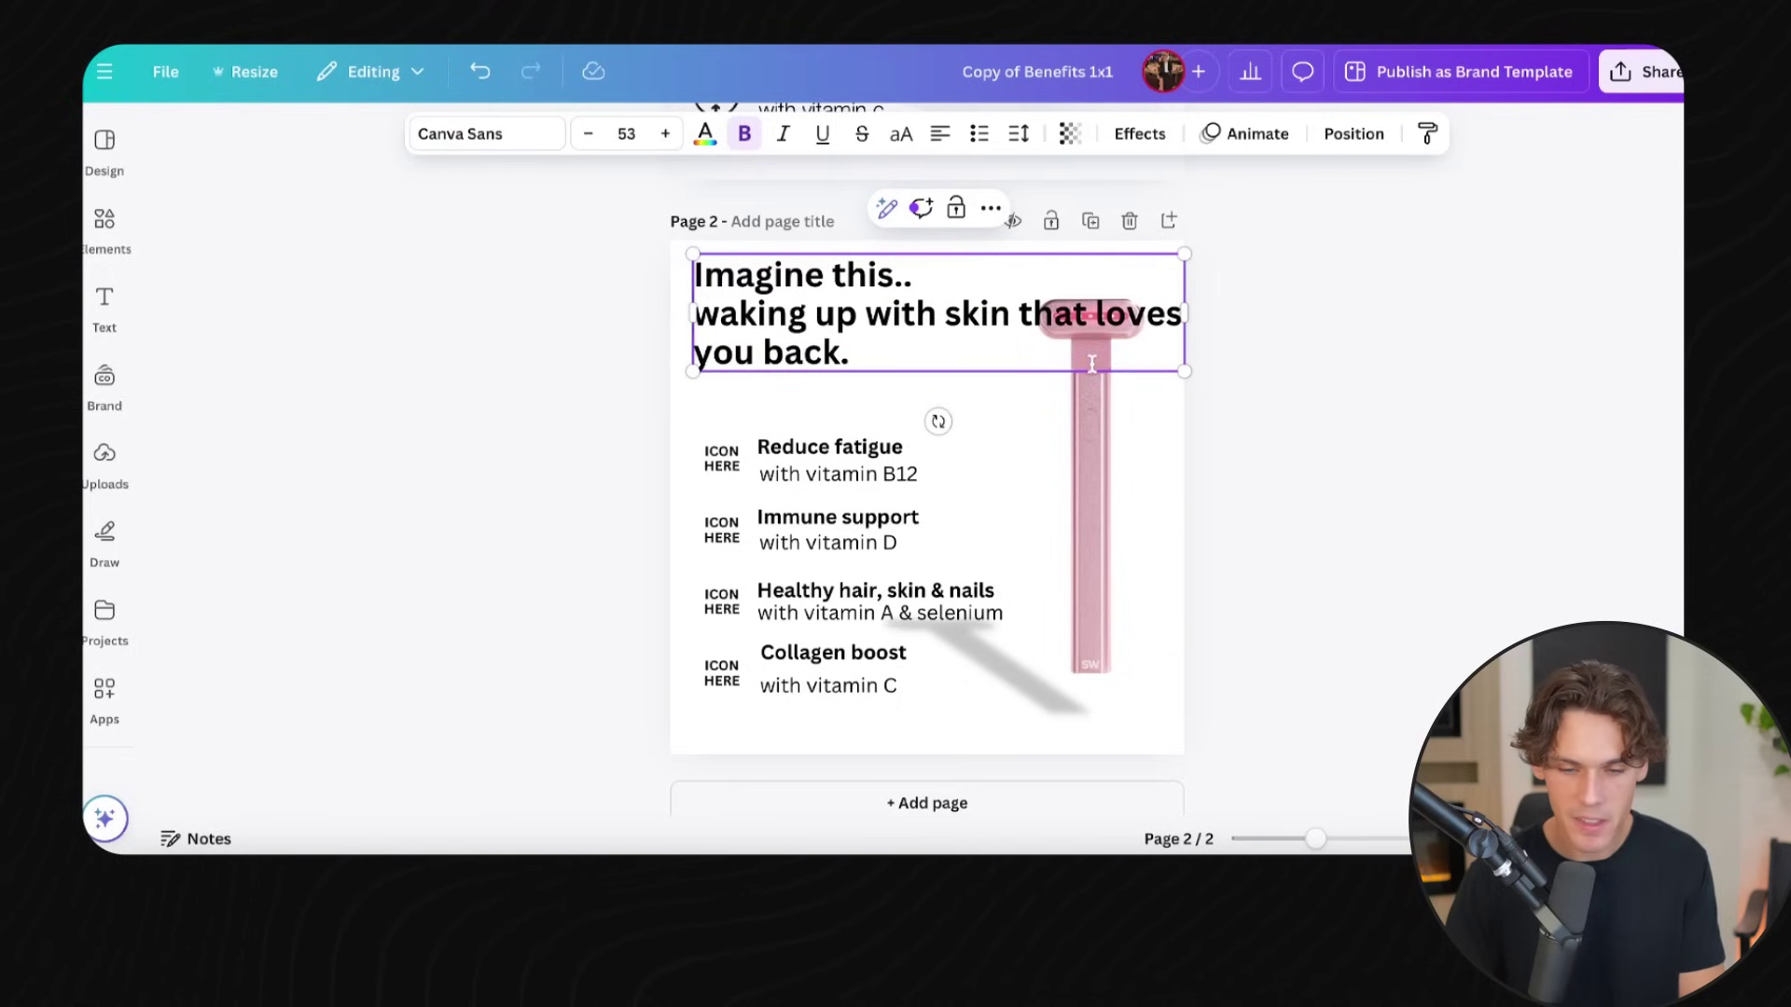
Shorten the page 2 headline to "IMAGINE THIS..." in capitals and enlarge it to font size 72.
{"action": "left_click_drag", "start_coordinate": [842, 353], "coordinate": [695, 314]}
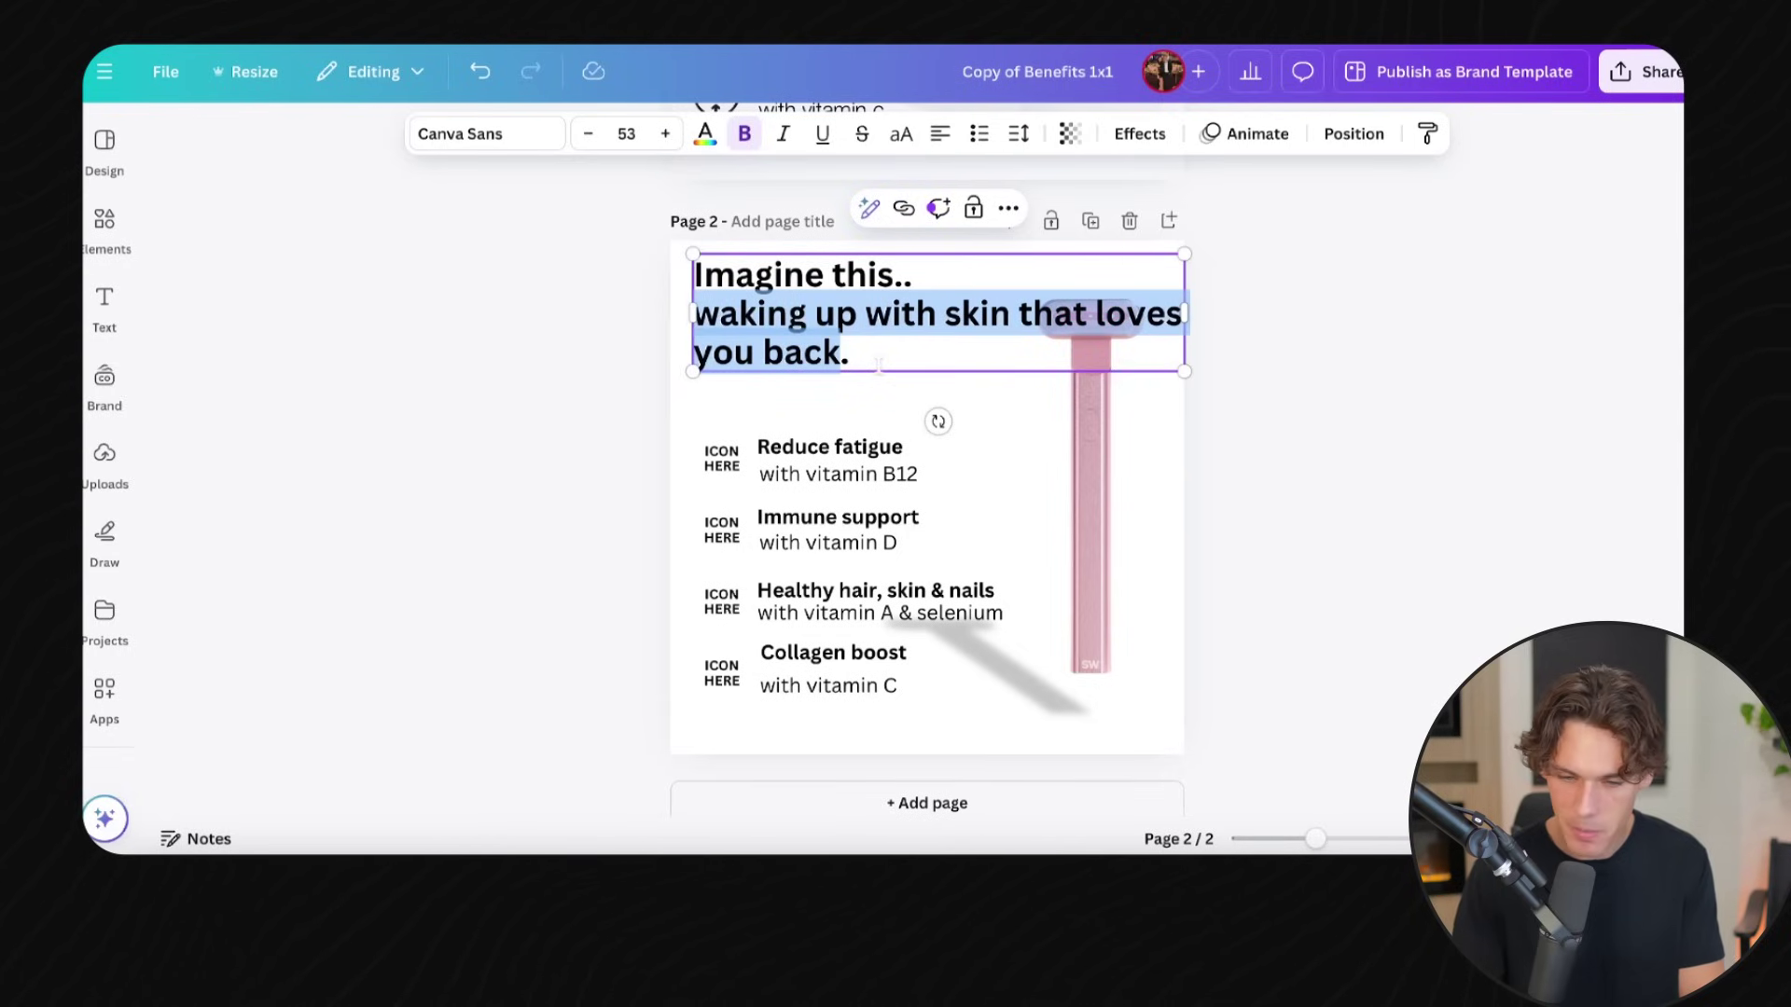
{"action": "triple_click", "coordinate": [859, 277]}
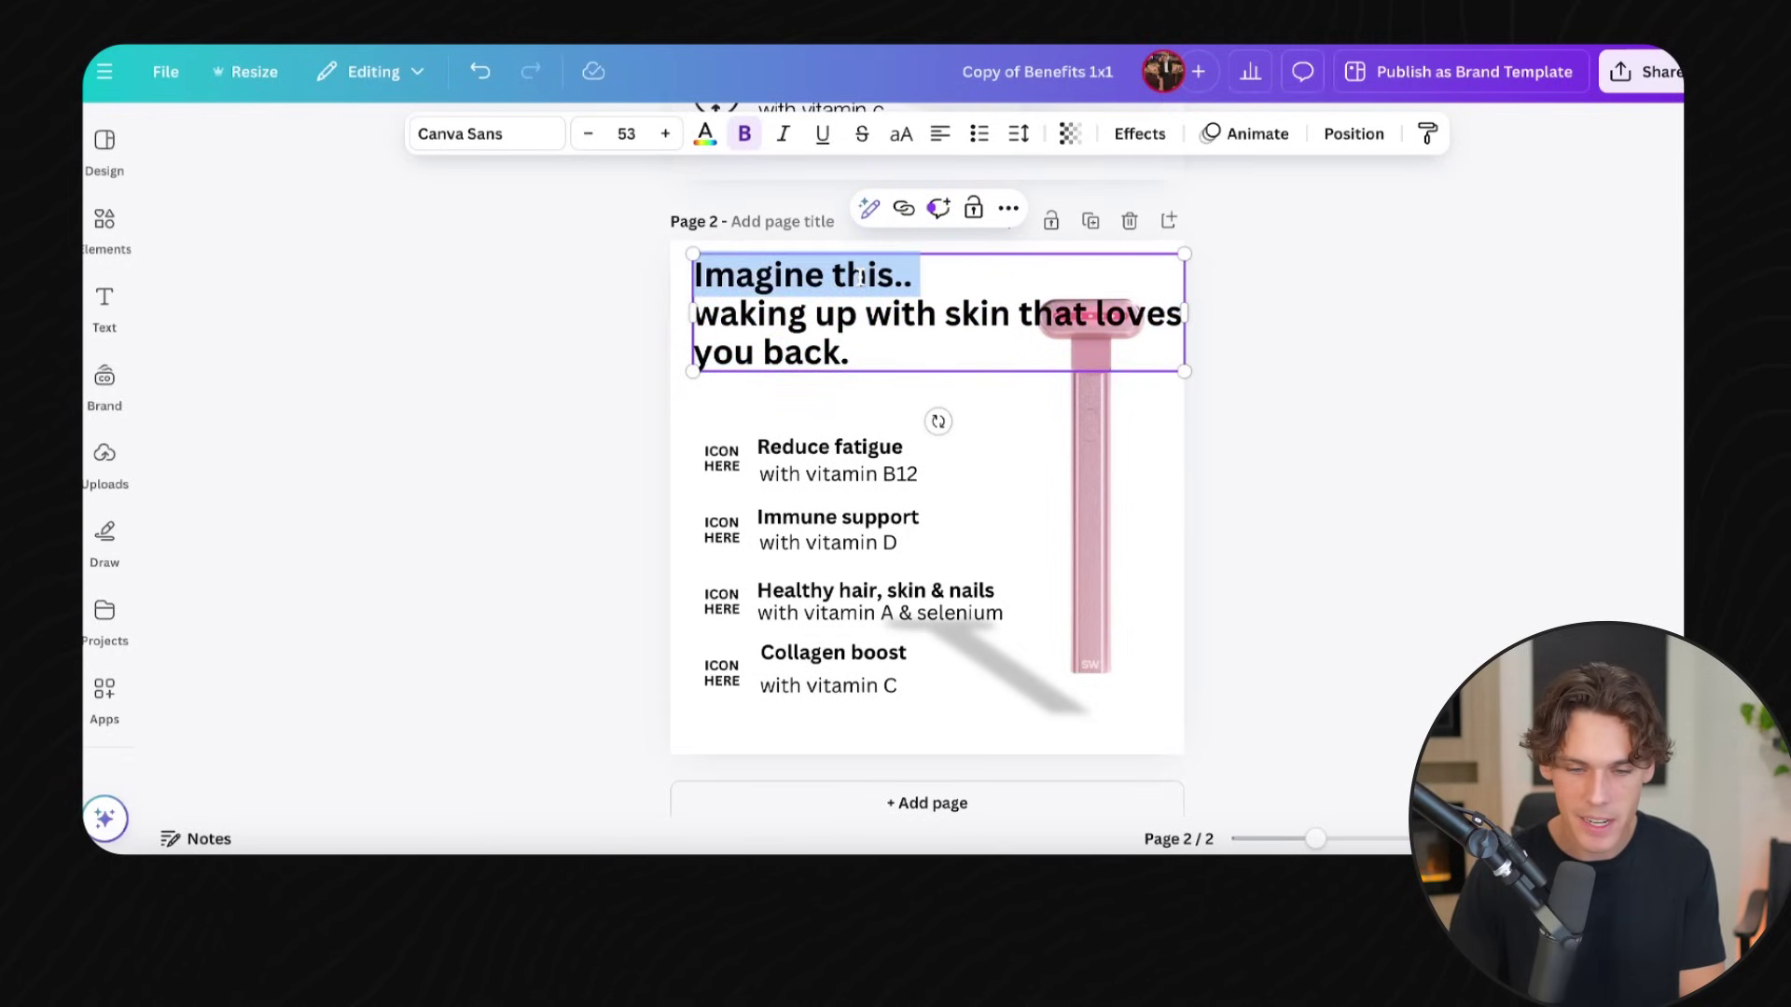
{"action": "left_click_drag", "start_coordinate": [743, 312], "coordinate": [850, 353]}
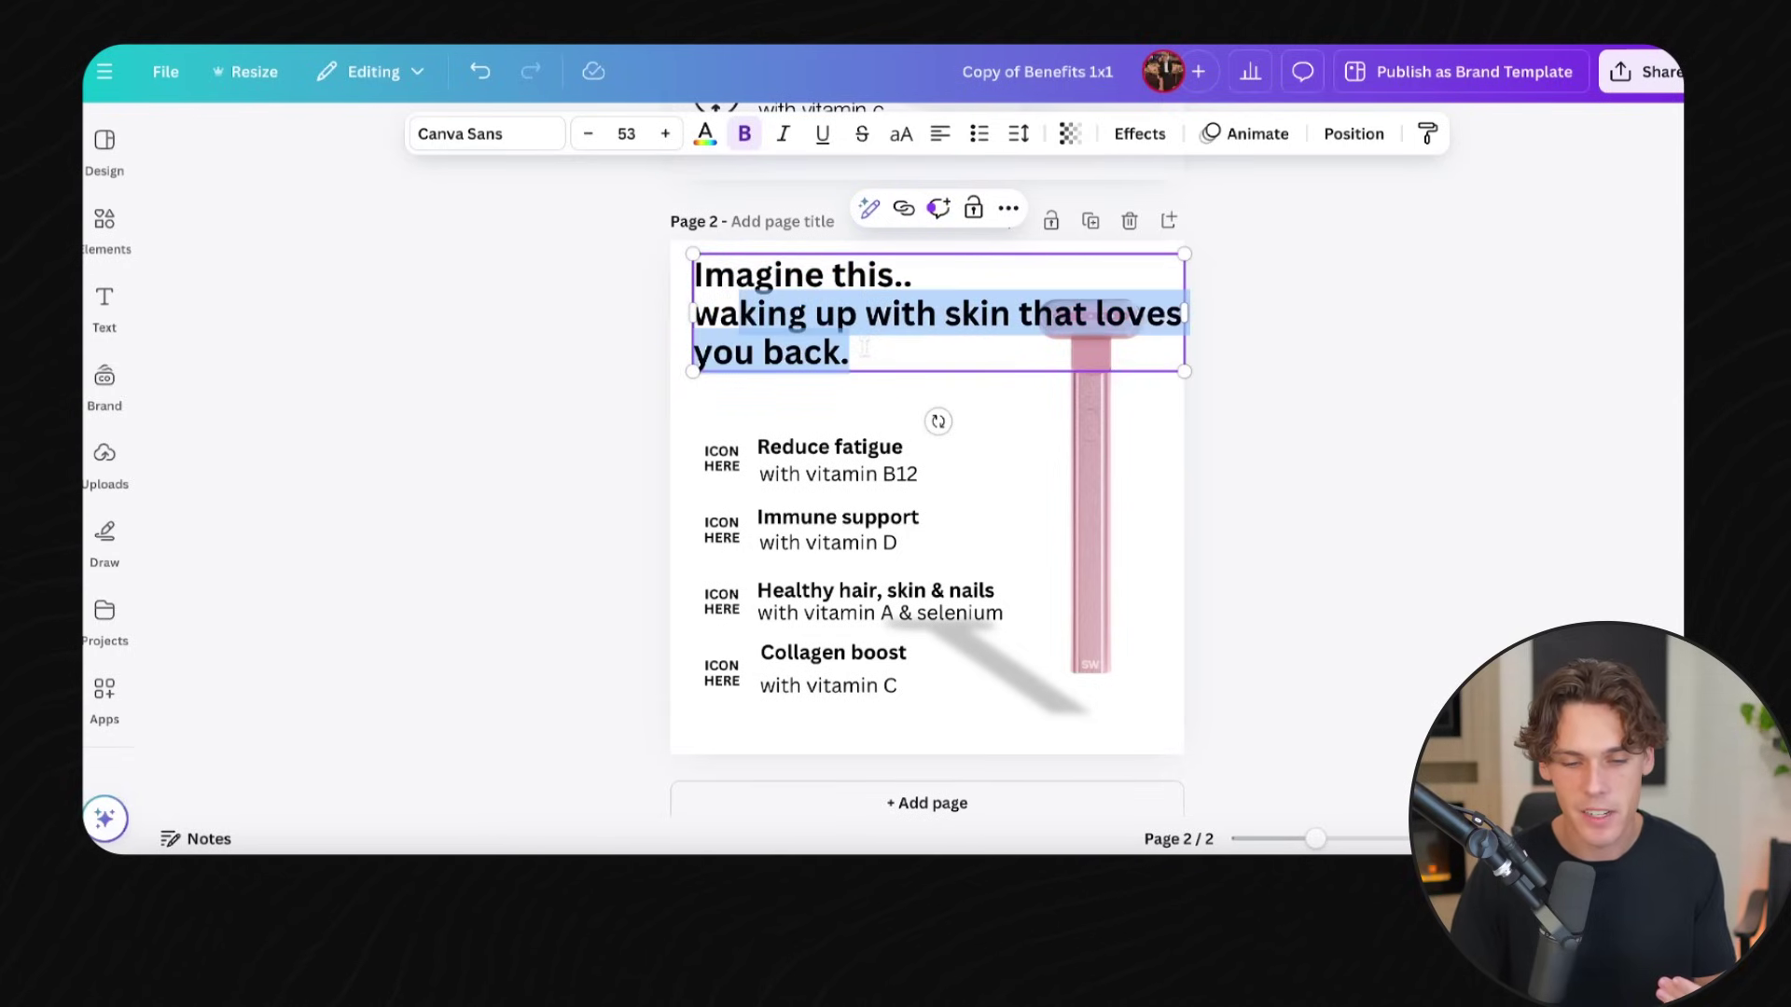
{"action": "key", "text": "BackSpace"}
{"action": "key", "text": "BackSpace"}
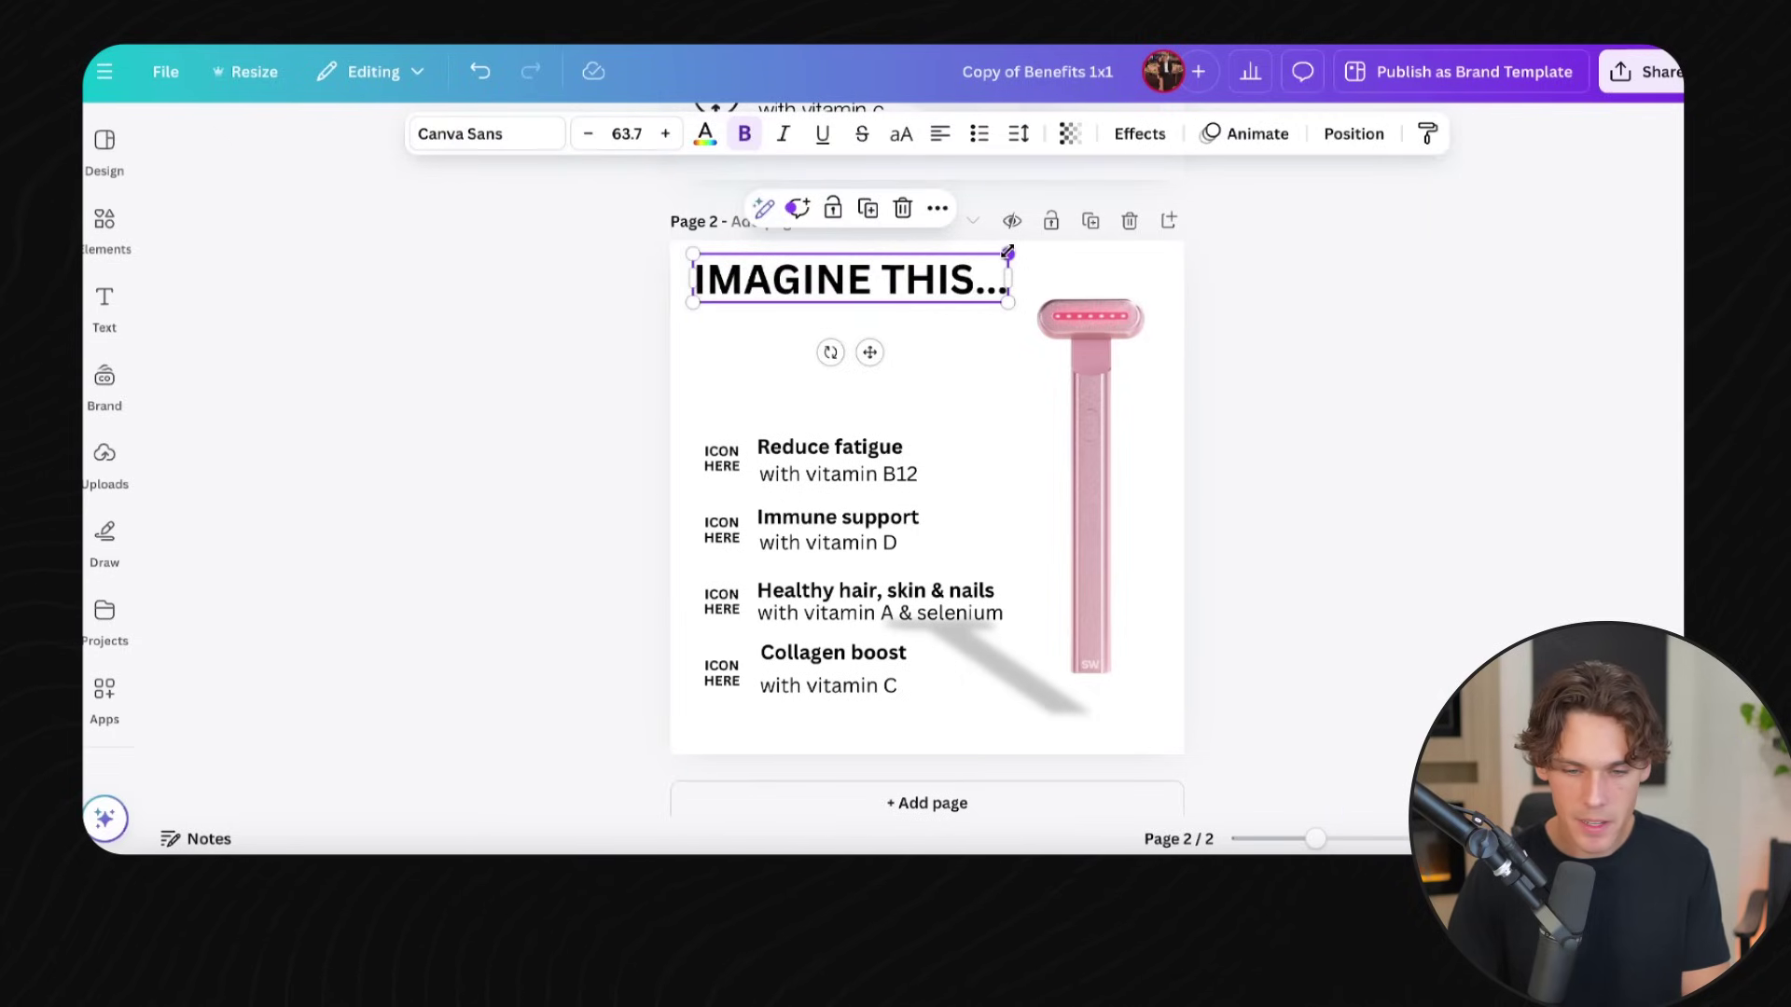
{"action": "left_click_drag", "start_coordinate": [1008, 252], "coordinate": [1045, 301]}
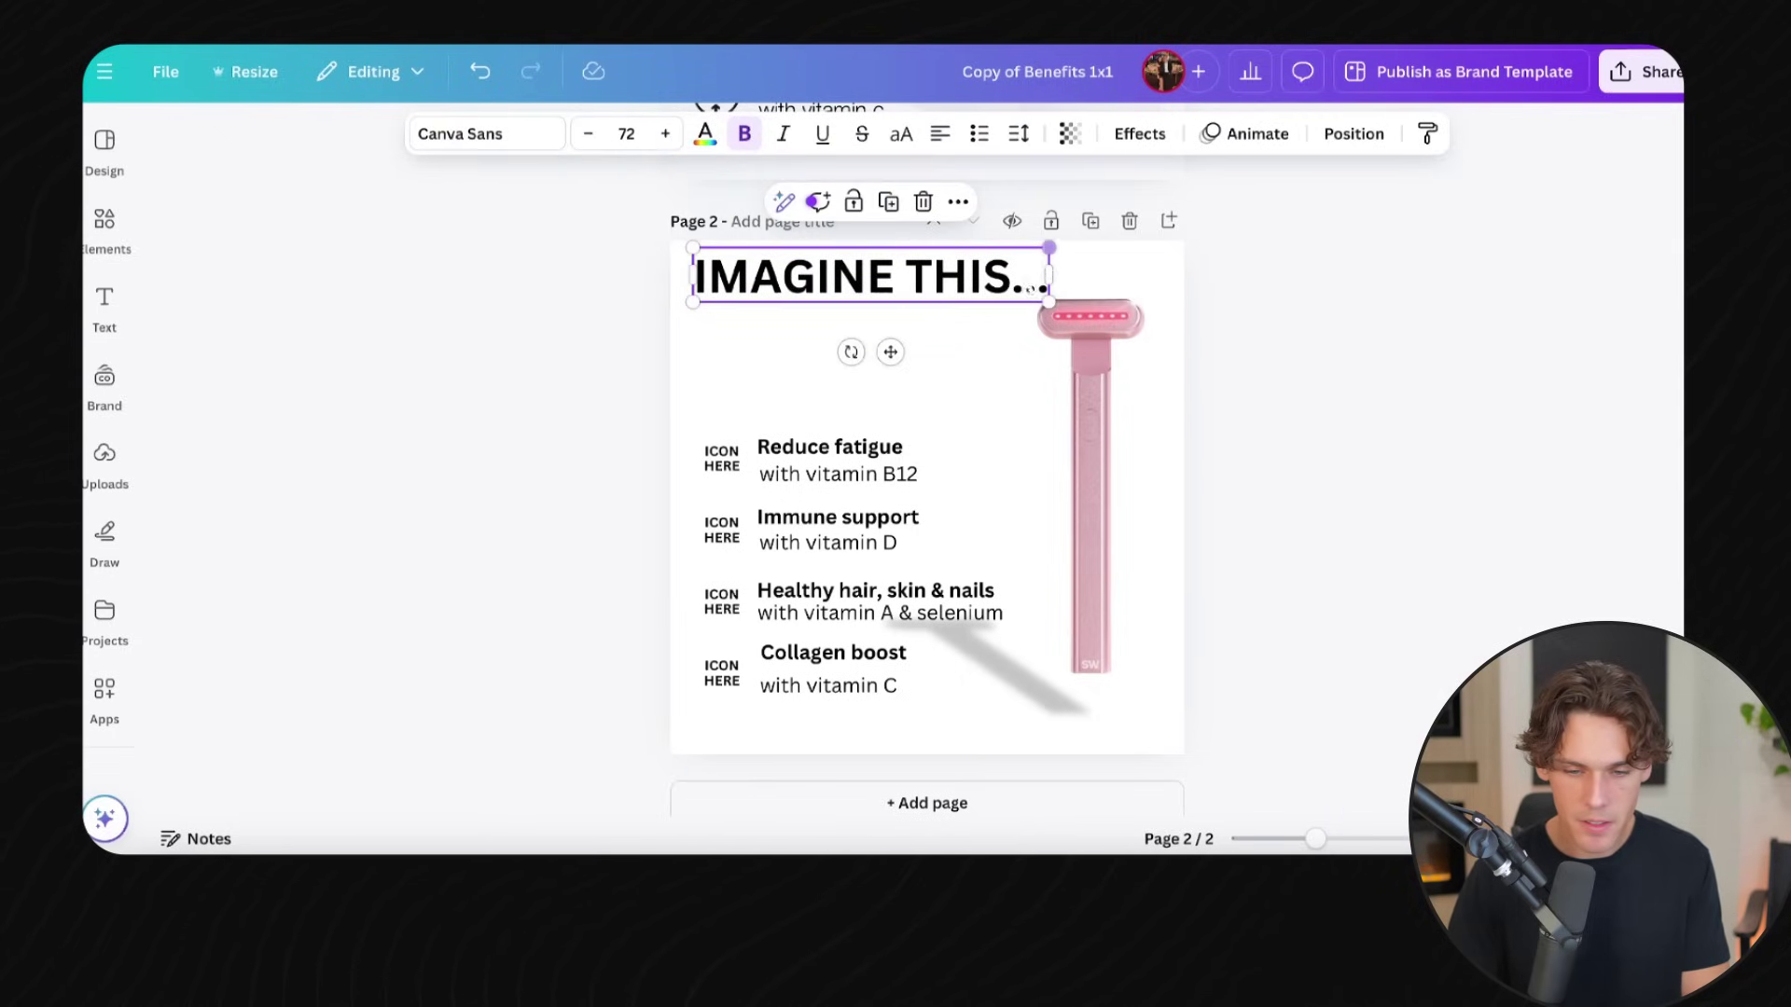
Add a subheading below the headline reading "Waking up with skin that loves you back." and set its font size to 40.
{"action": "left_click_drag", "start_coordinate": [908, 280], "coordinate": [903, 278]}
{"action": "type", "text": "Waking up with skin that loves you back."}
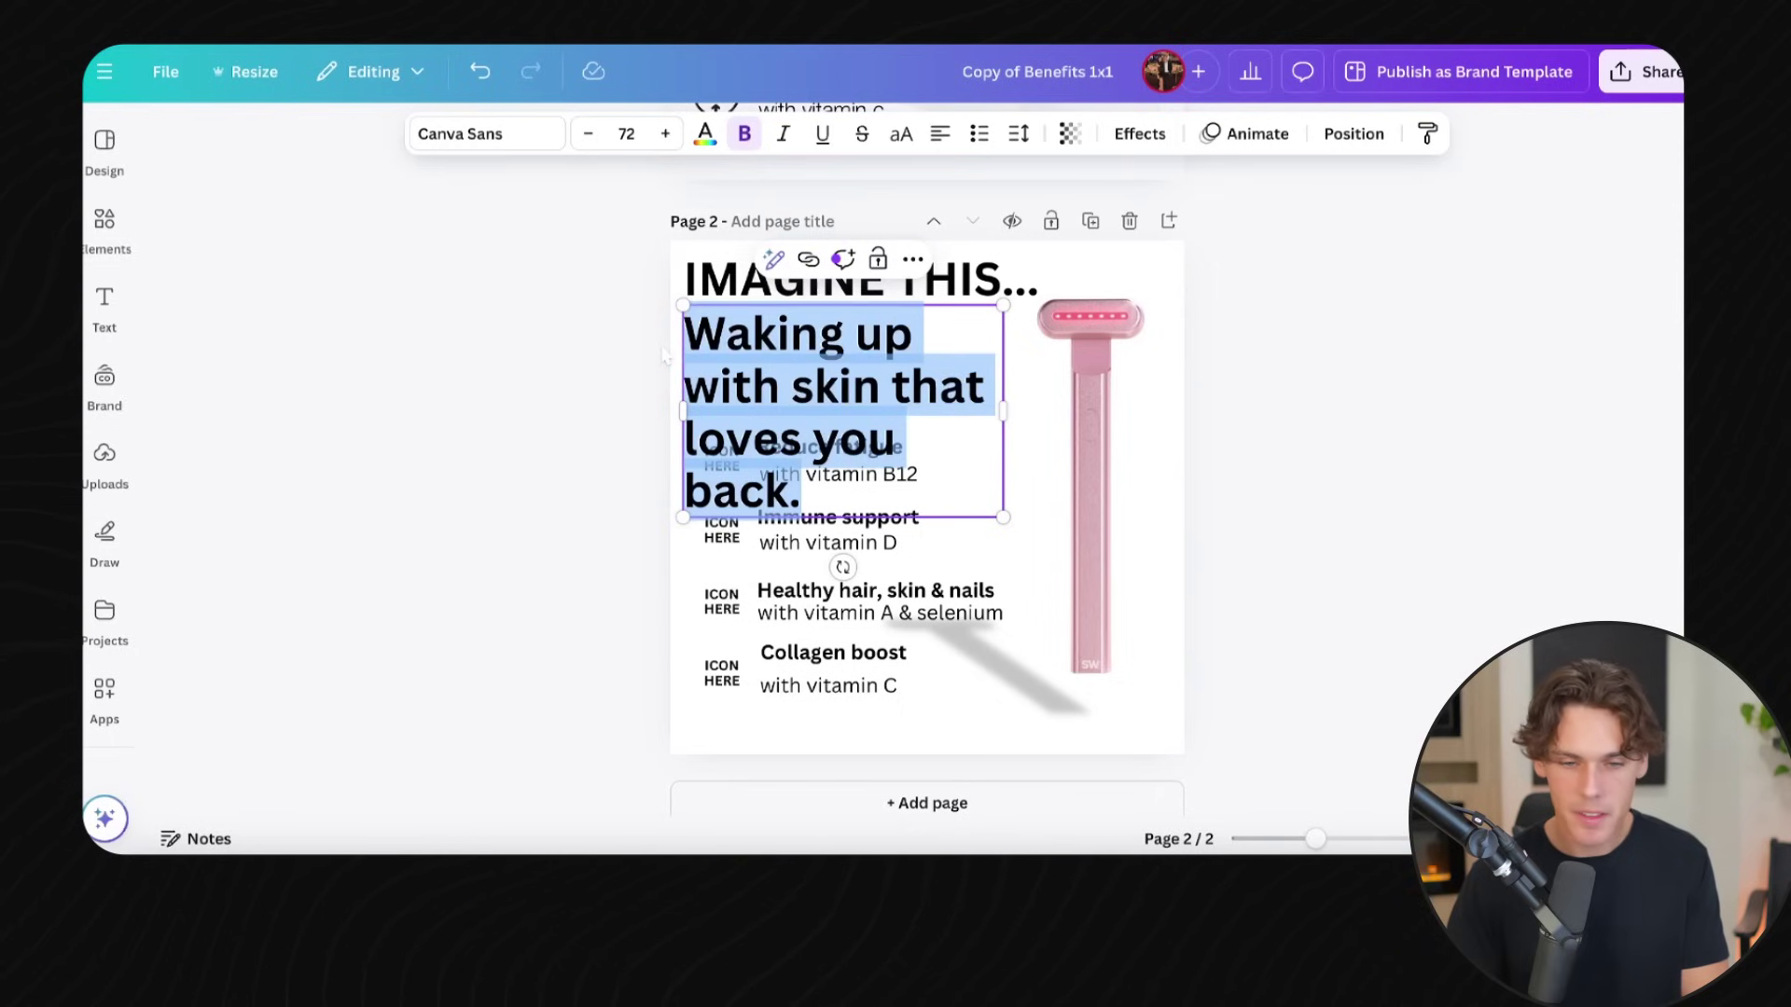
{"action": "left_click", "coordinate": [611, 136]}
{"action": "type", "text": "46"}
{"action": "key", "text": "Return"}
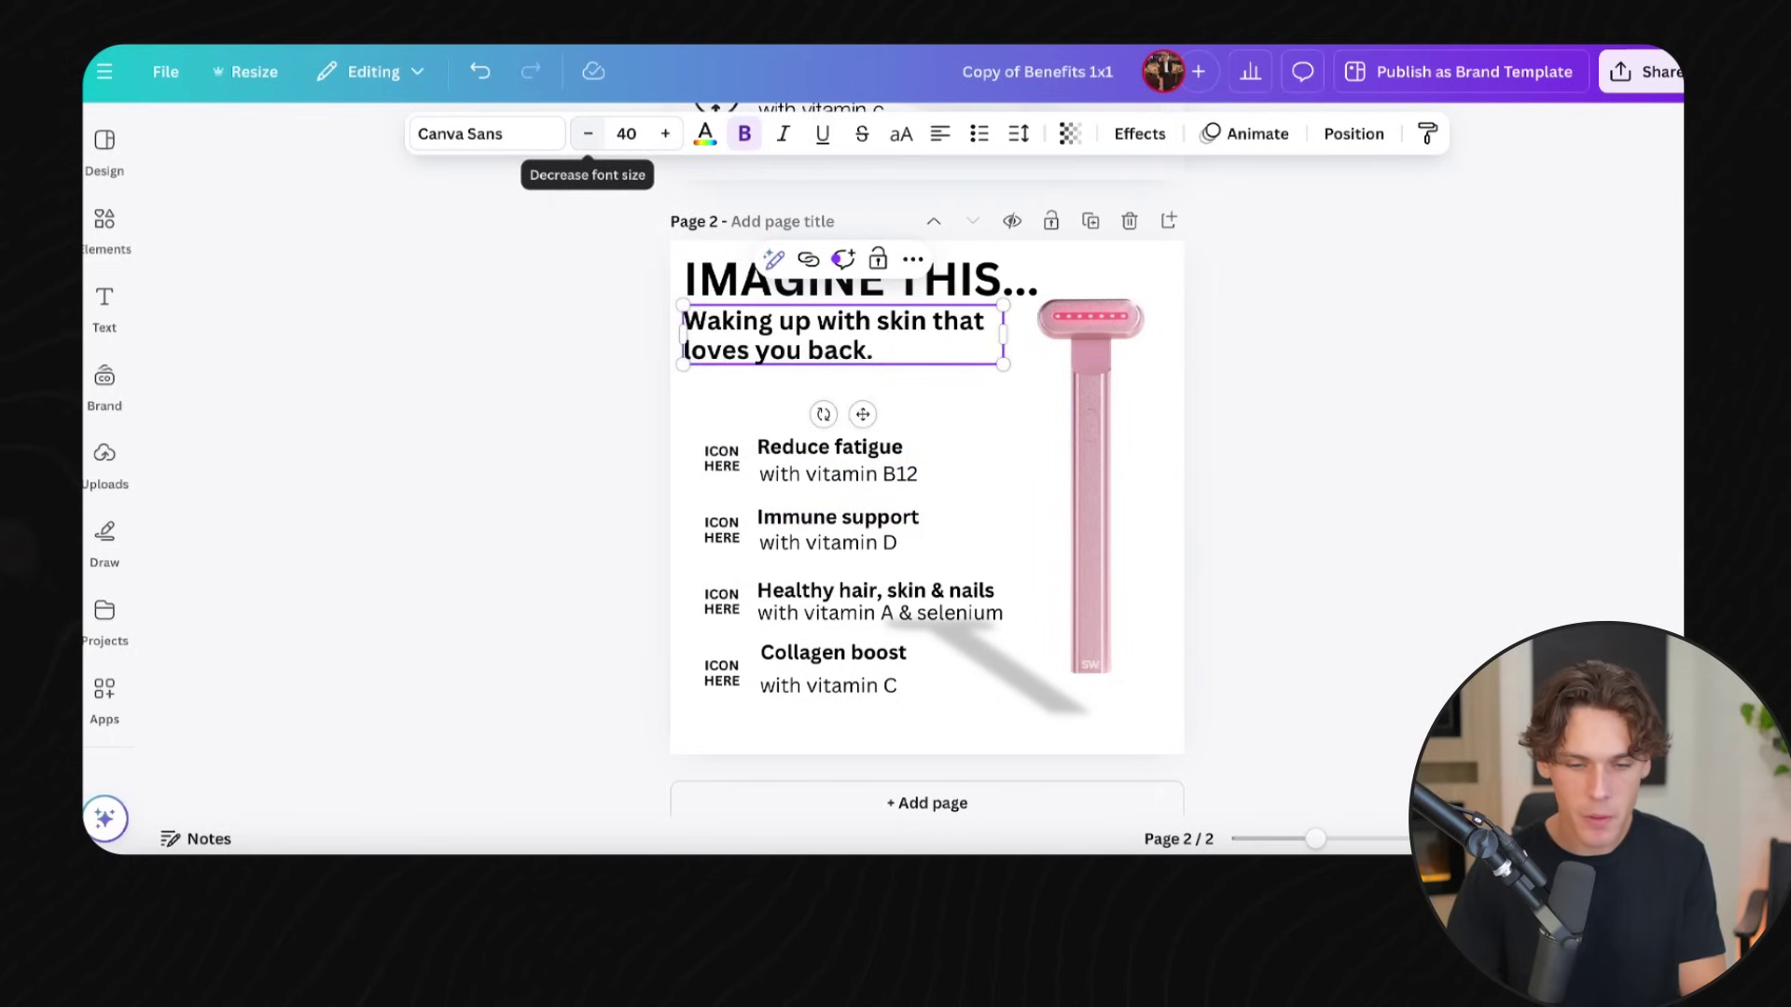
Enlarge the subheading slightly so it wraps after "skin" and position it with a small gap below the headline.
{"action": "left_click", "coordinate": [900, 372]}
{"action": "left_click_drag", "start_coordinate": [901, 372], "coordinate": [903, 359]}
{"action": "left_click", "coordinate": [1306, 358]}
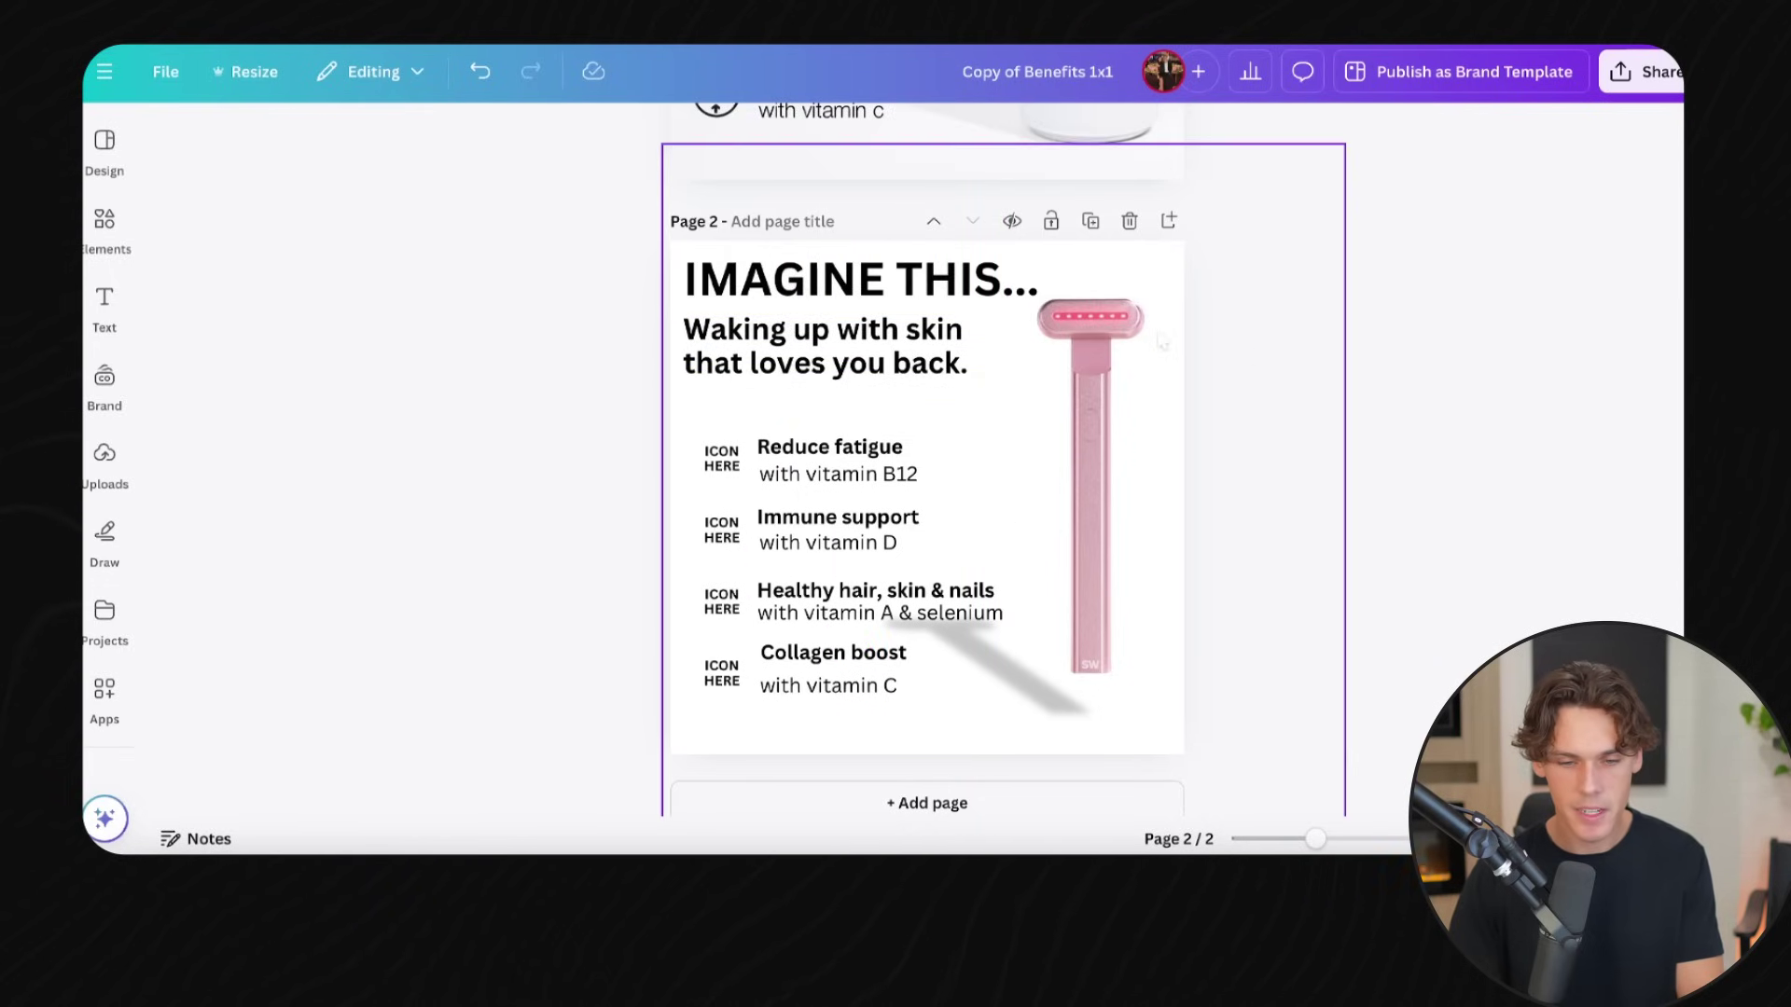
{"action": "left_click", "coordinate": [923, 364]}
{"action": "left_click_drag", "start_coordinate": [923, 364], "coordinate": [903, 371]}
{"action": "left_click", "coordinate": [1343, 369]}
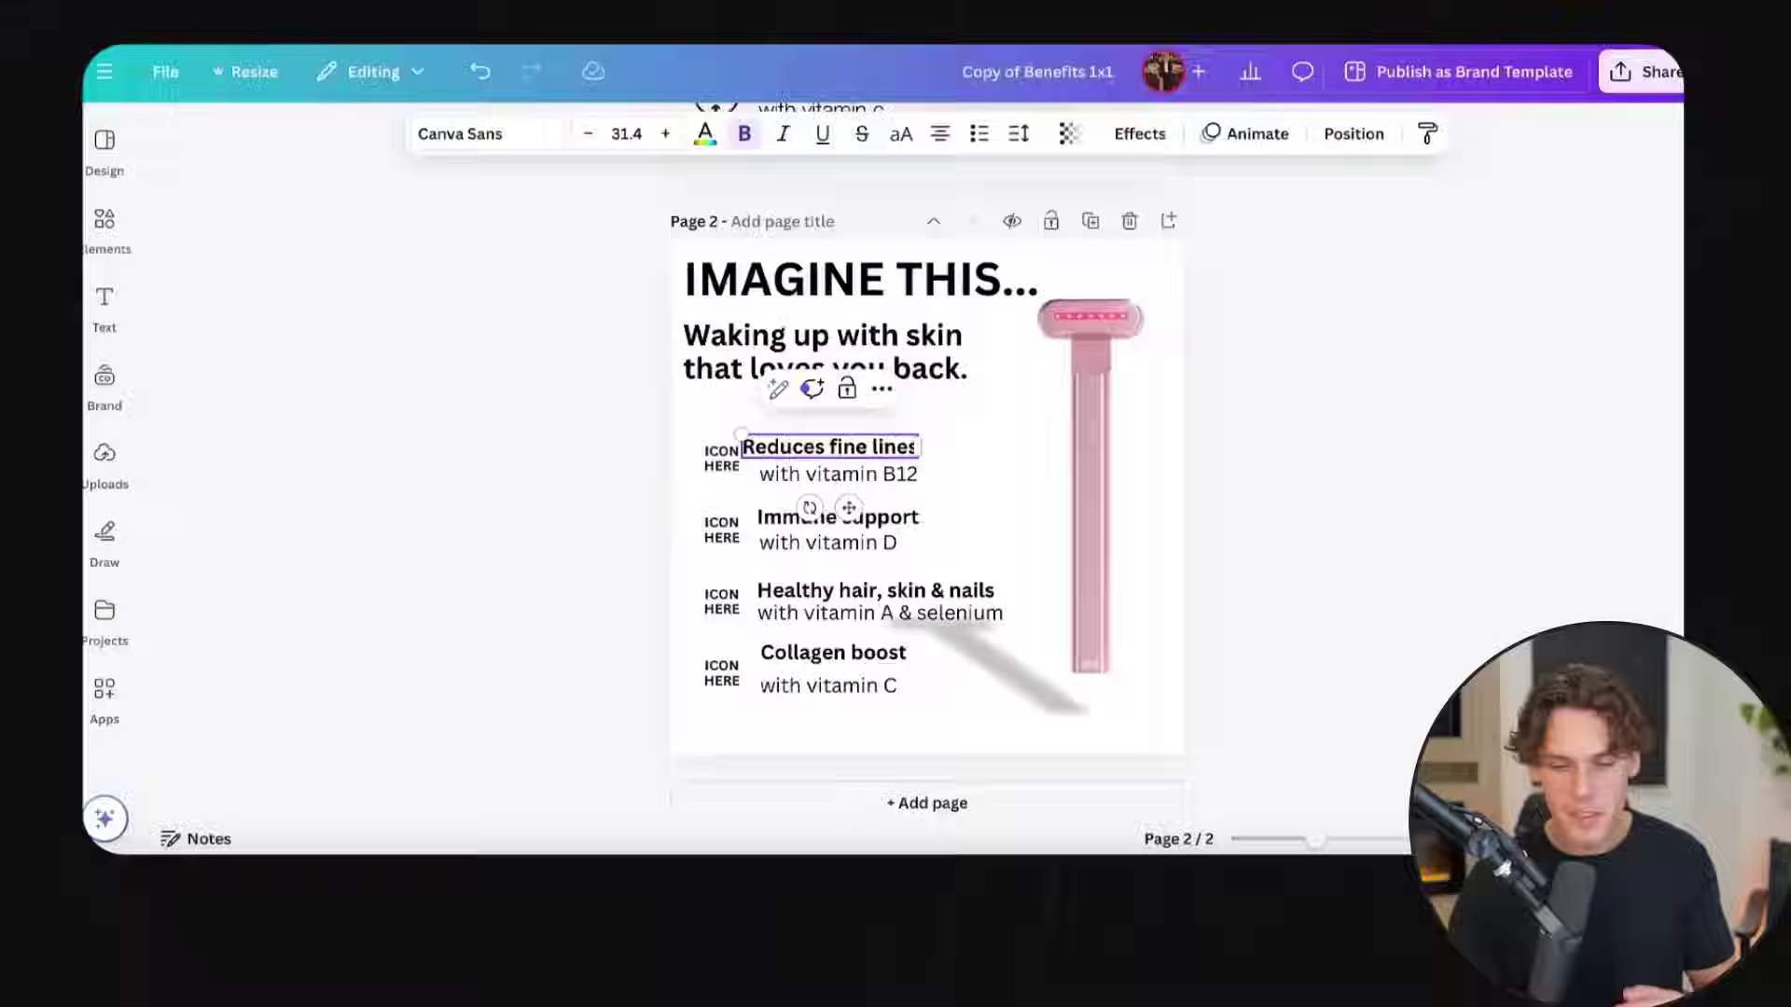
Align the "Reduces fine lines" heading with the other benefits and change its description to "with over 1,000 lumens of grade A red lights.".
{"action": "left_click", "coordinate": [1288, 457]}
{"action": "left_click_drag", "start_coordinate": [765, 446], "coordinate": [780, 448]}
{"action": "scroll", "coordinate": [839, 467], "scroll_direction": "up", "scroll_amount": 1}
{"action": "double_click", "coordinate": [840, 474]}
{"action": "left_click_drag", "start_coordinate": [806, 473], "coordinate": [893, 474]}
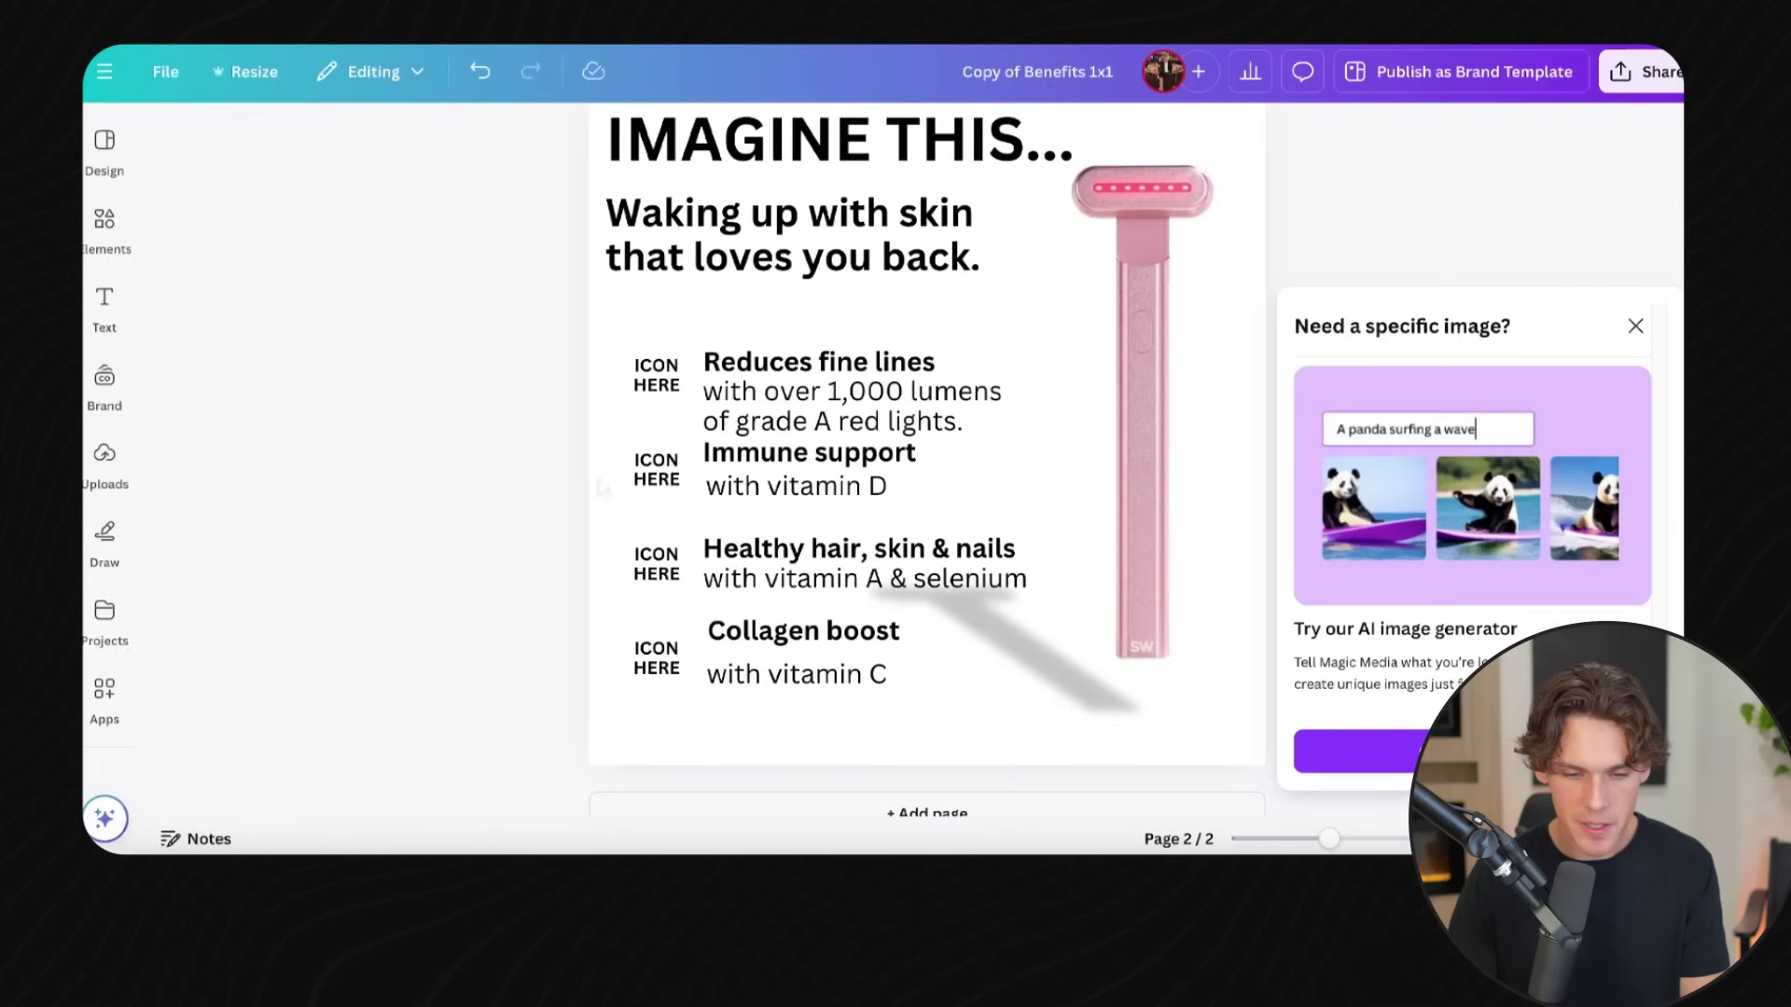
Delete the icon placeholder beside "Reduces fine lines" and search the elements library for "light bulb".
{"action": "left_click", "coordinate": [656, 375]}
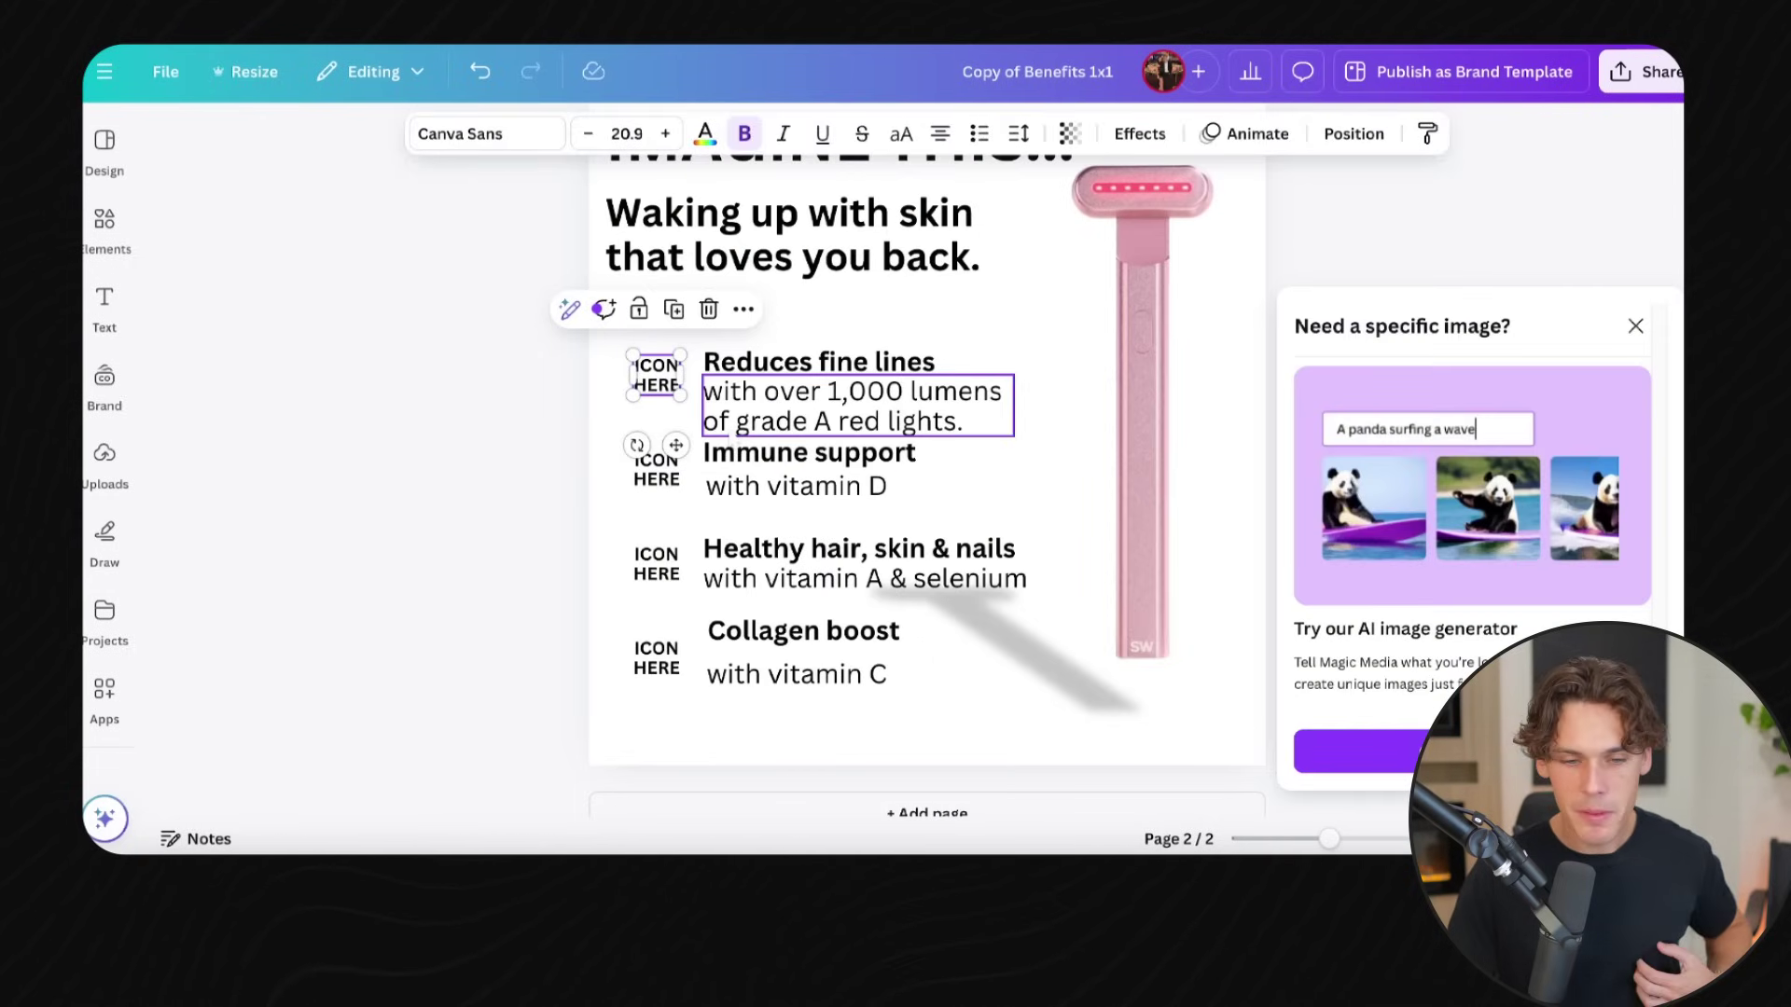
{"action": "key", "text": "Escape"}
{"action": "left_click", "coordinate": [105, 220]}
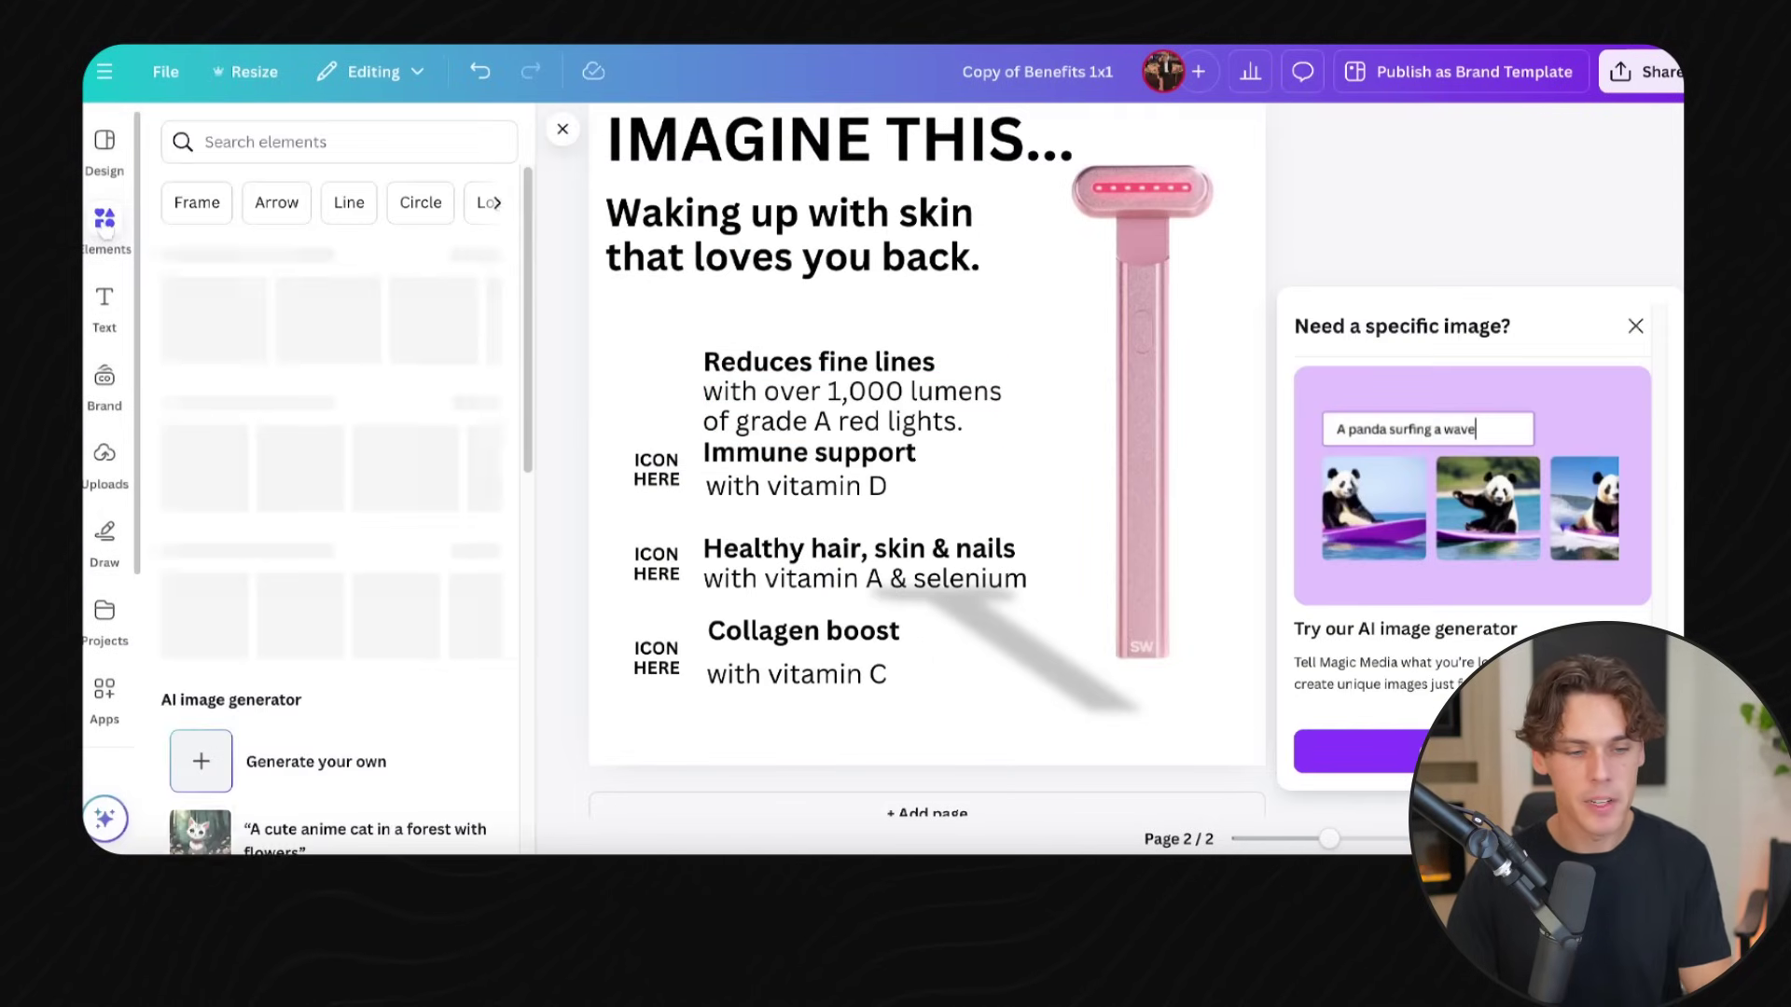
{"action": "left_click", "coordinate": [292, 144]}
{"action": "type", "text": "light bu"}
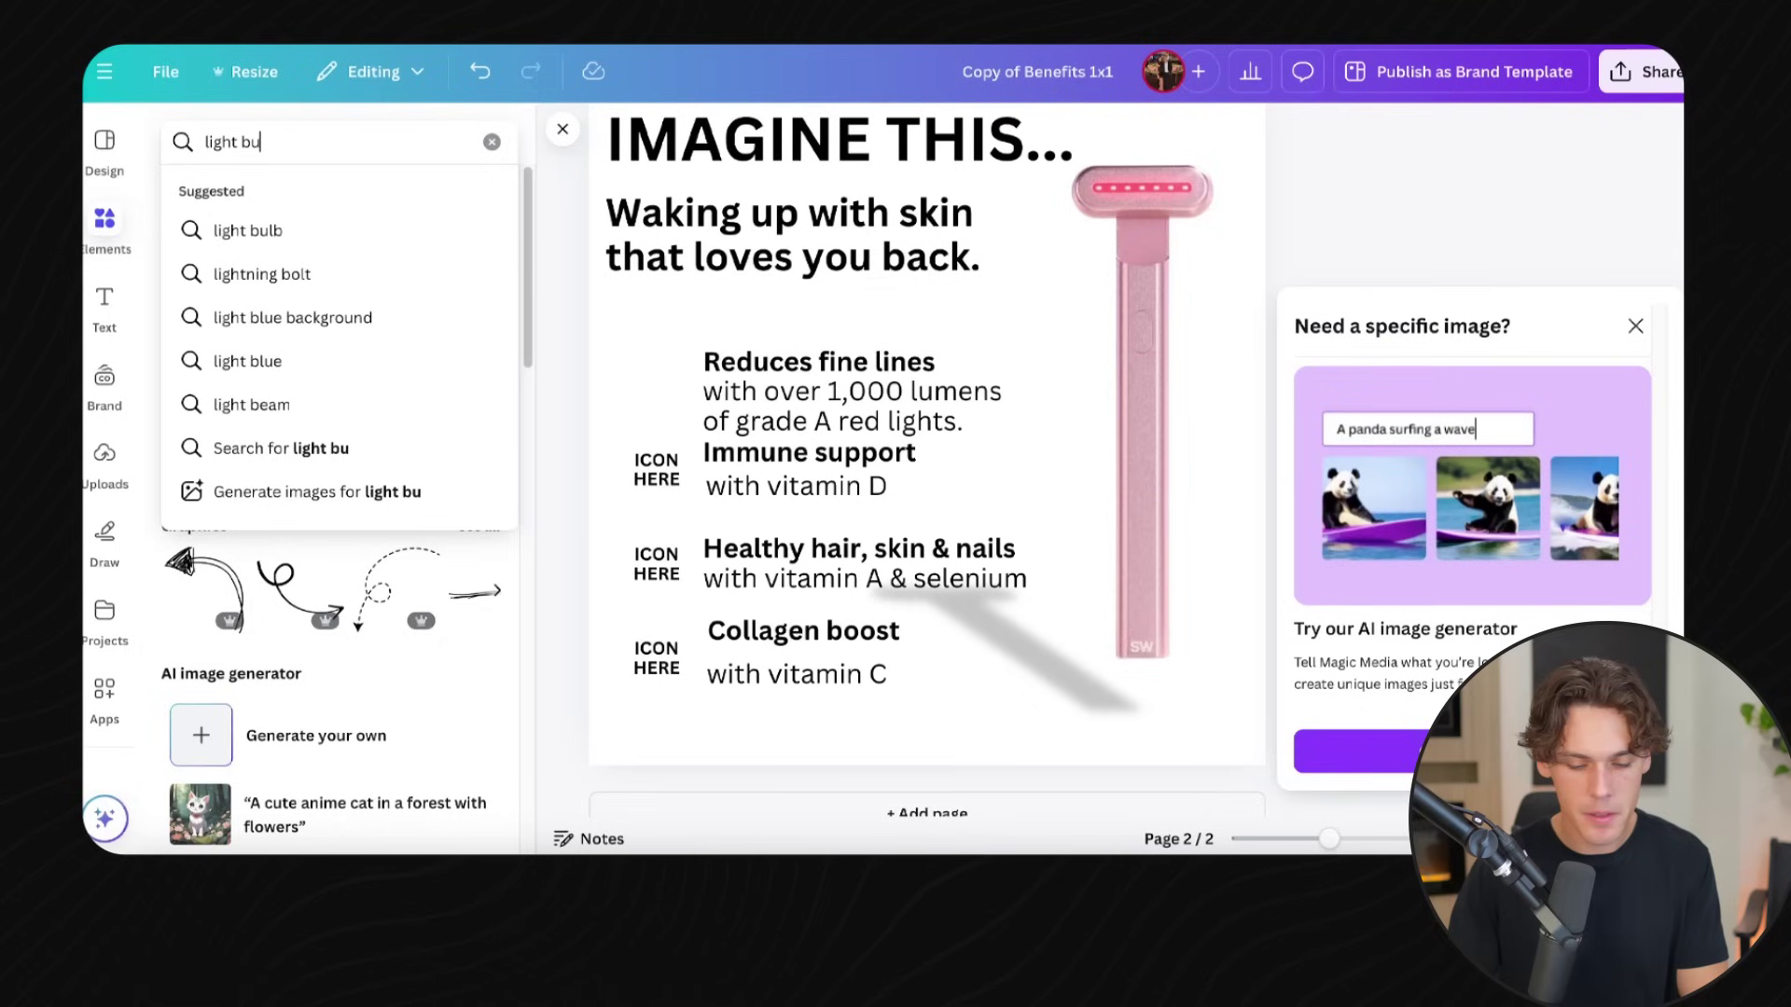
{"action": "left_click", "coordinate": [247, 230]}
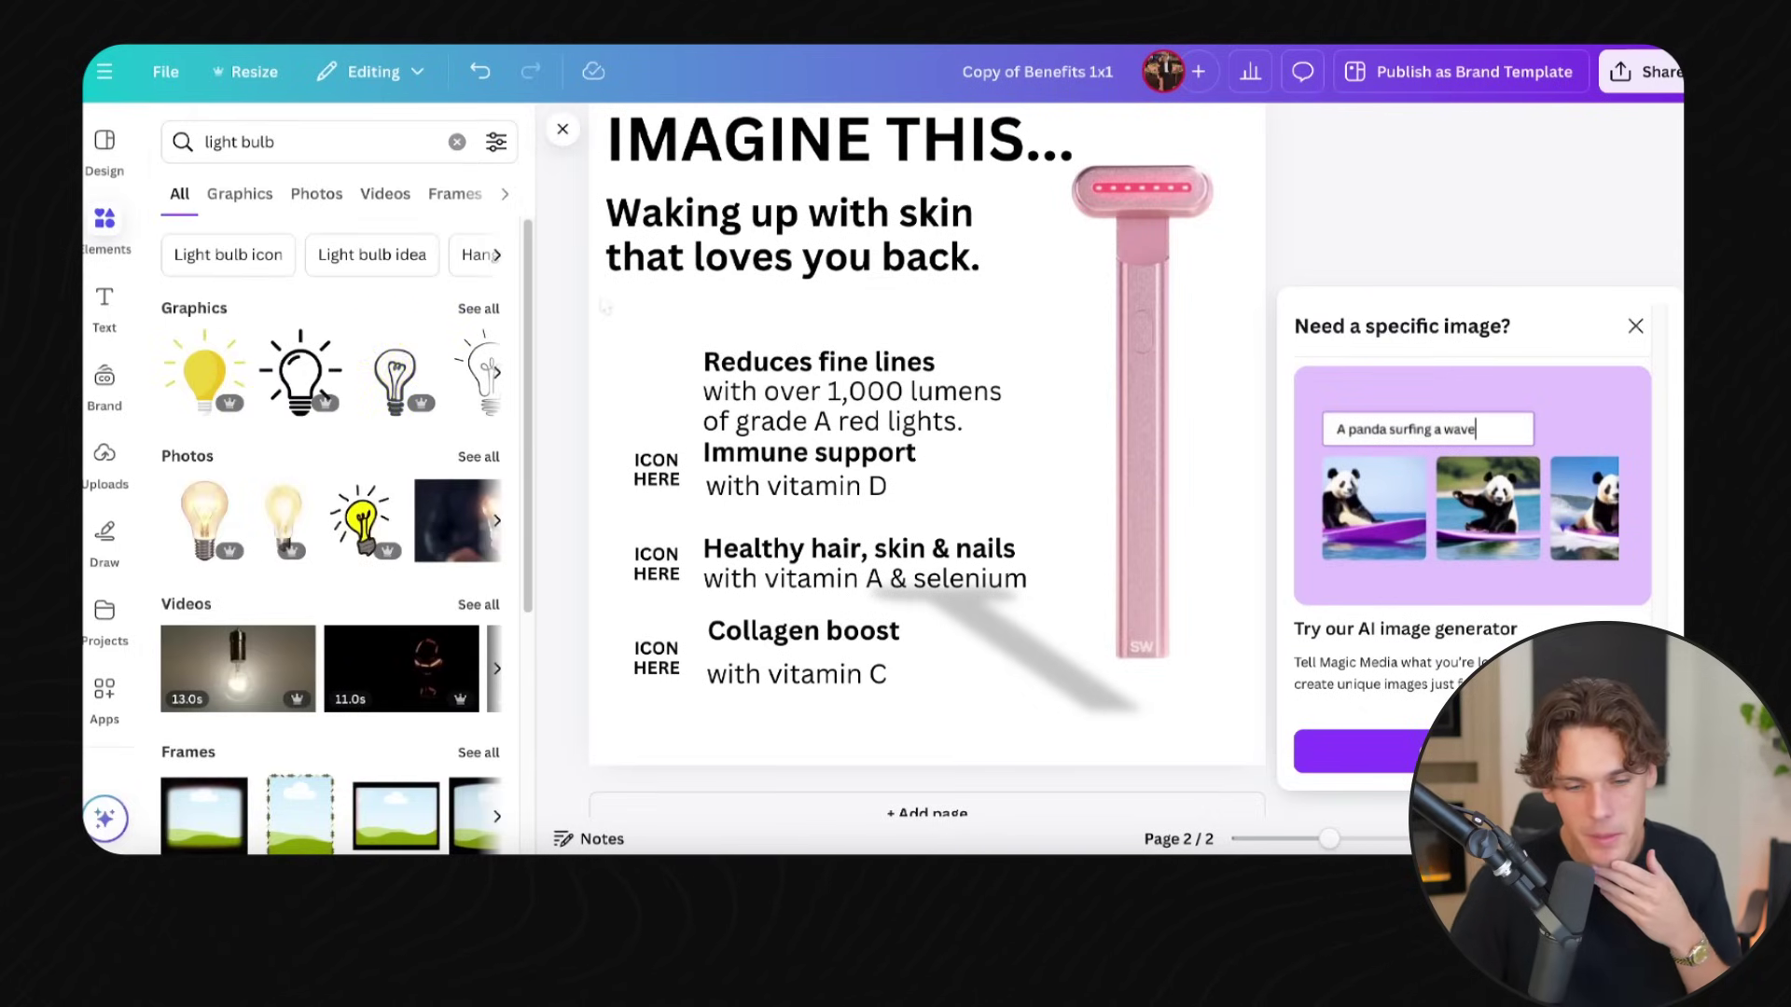
Insert the outlined light bulb graphic, colour it yellow, and shrink it to fit beside the "Reduces fine lines" benefit.
{"action": "left_click_drag", "start_coordinate": [991, 274], "coordinate": [1035, 274]}
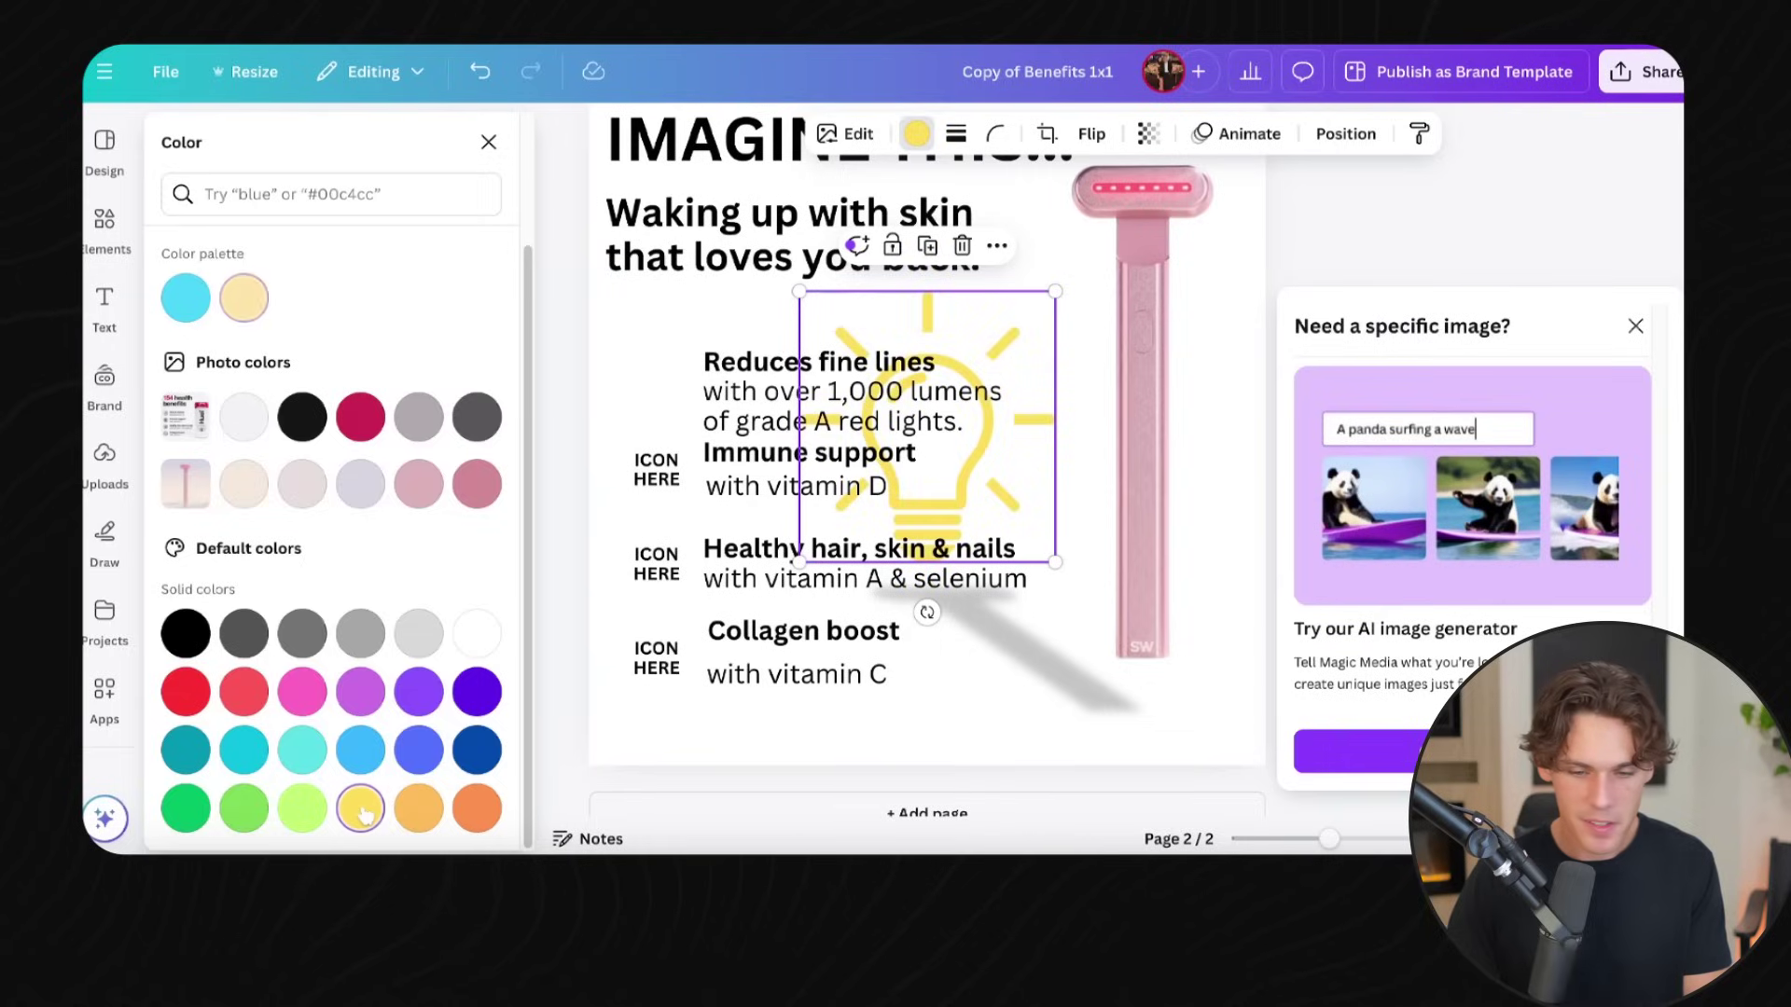
{"action": "left_click_drag", "start_coordinate": [1055, 563], "coordinate": [800, 421]}
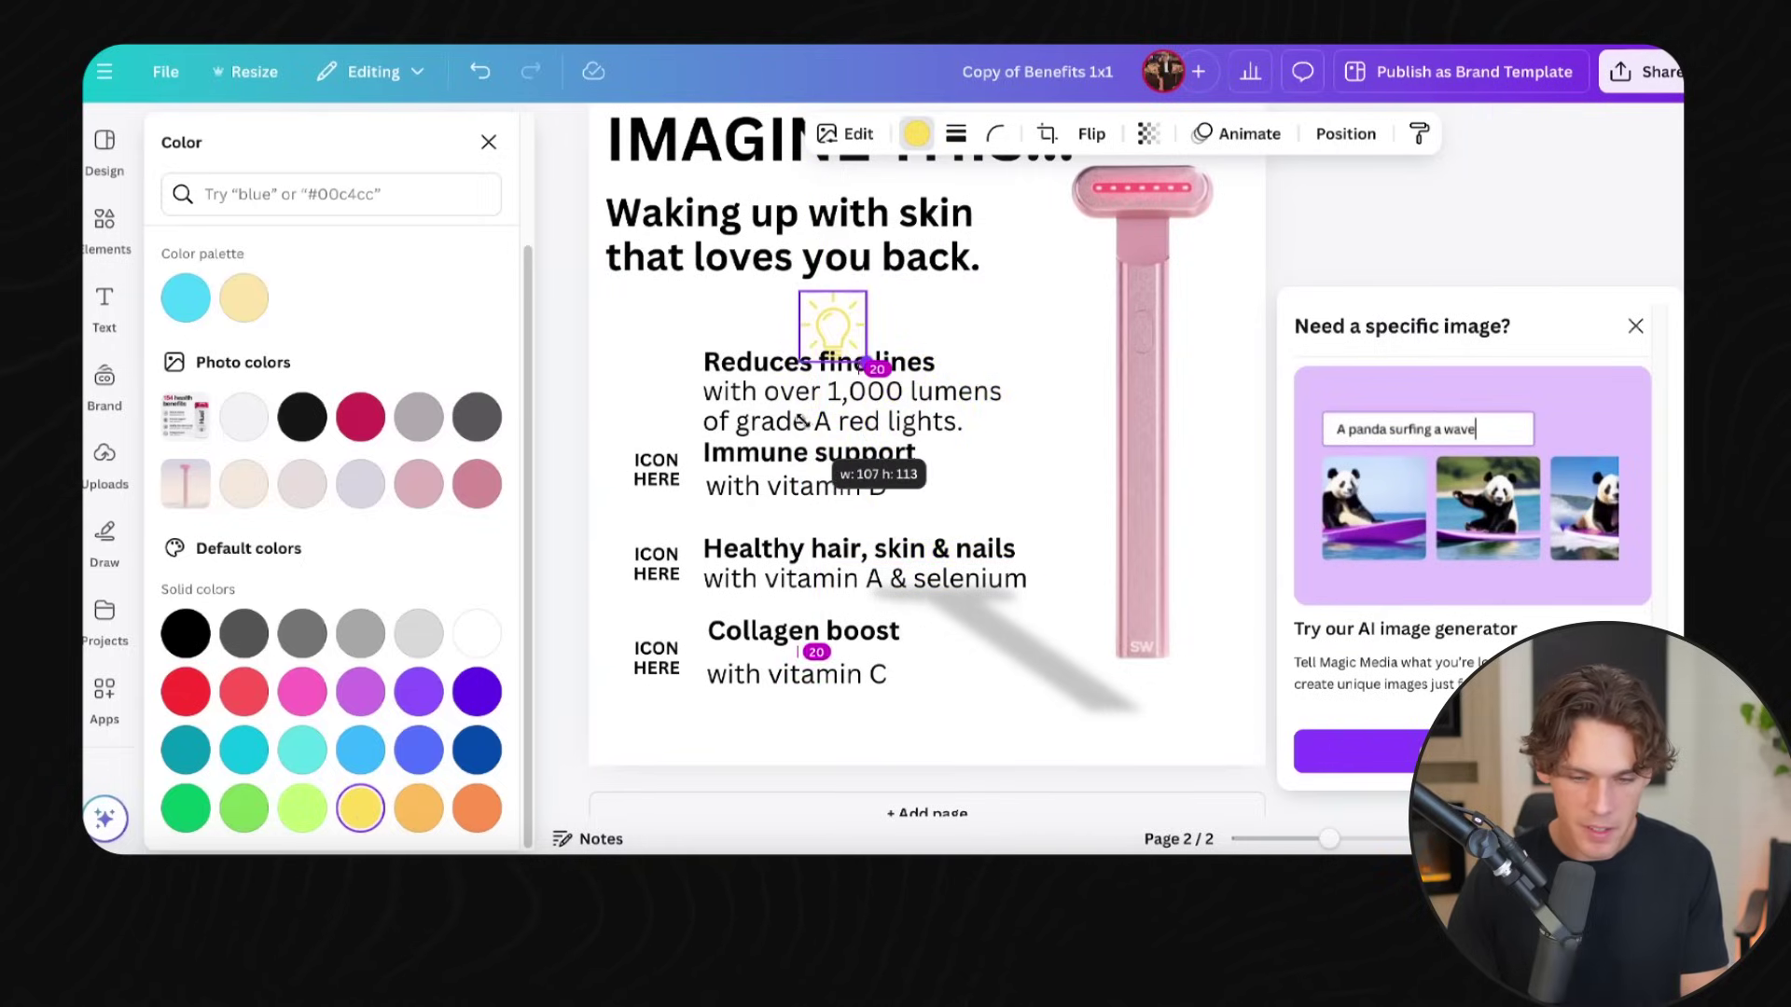
{"action": "left_click_drag", "start_coordinate": [830, 319], "coordinate": [663, 373]}
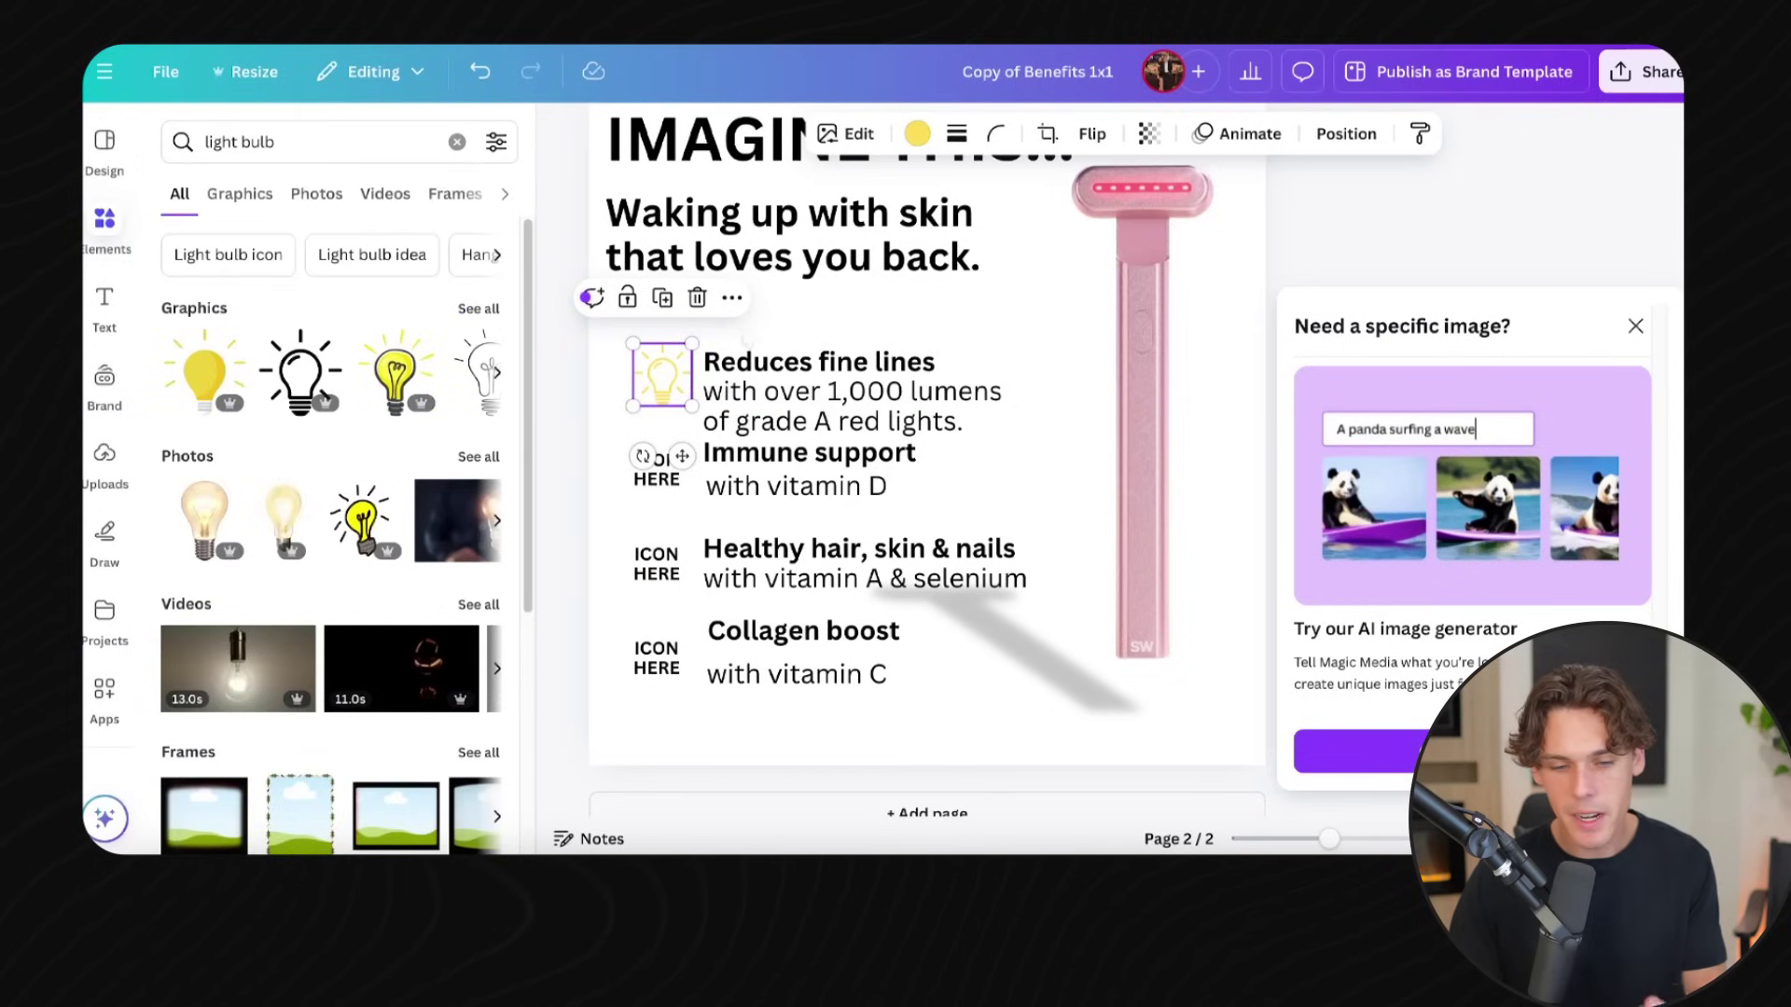
{"action": "left_click", "coordinate": [795, 336]}
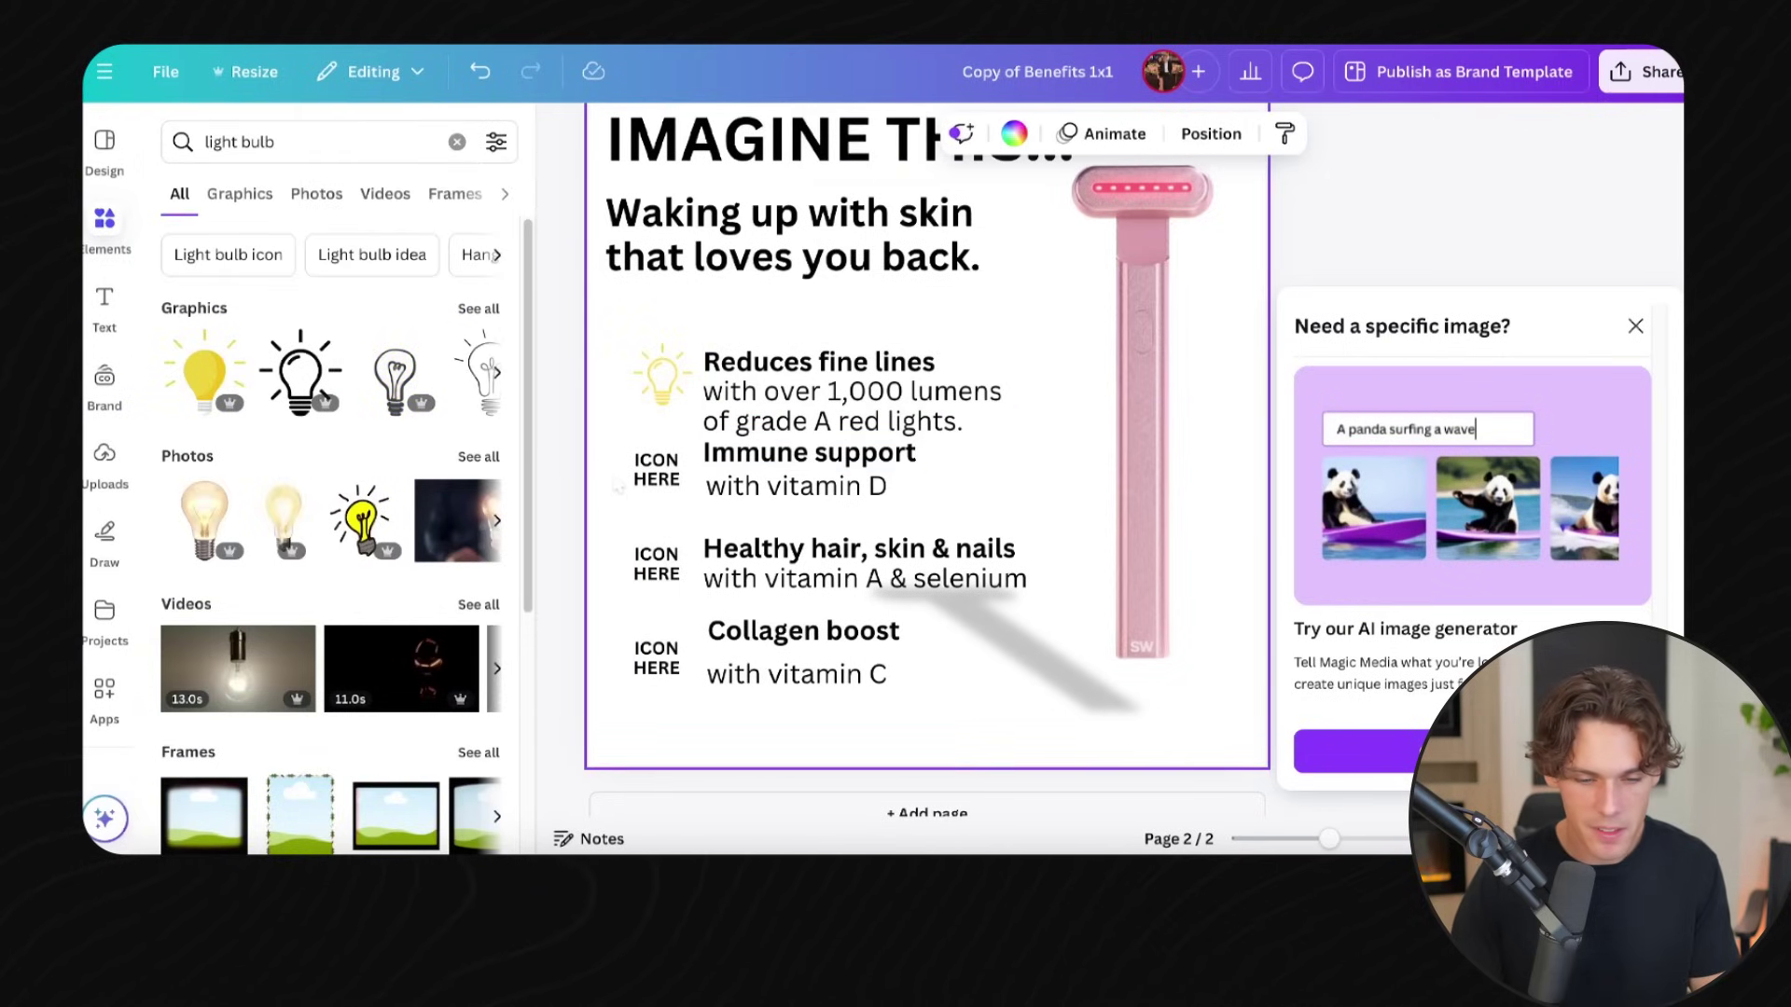
Move the lower three benefits and their icon placeholders down slightly together to clear the first benefit's description.
{"action": "left_click_drag", "start_coordinate": [618, 466], "coordinate": [1031, 698]}
{"action": "left_click_drag", "start_coordinate": [979, 578], "coordinate": [979, 594]}
{"action": "left_click", "coordinate": [1158, 543]}
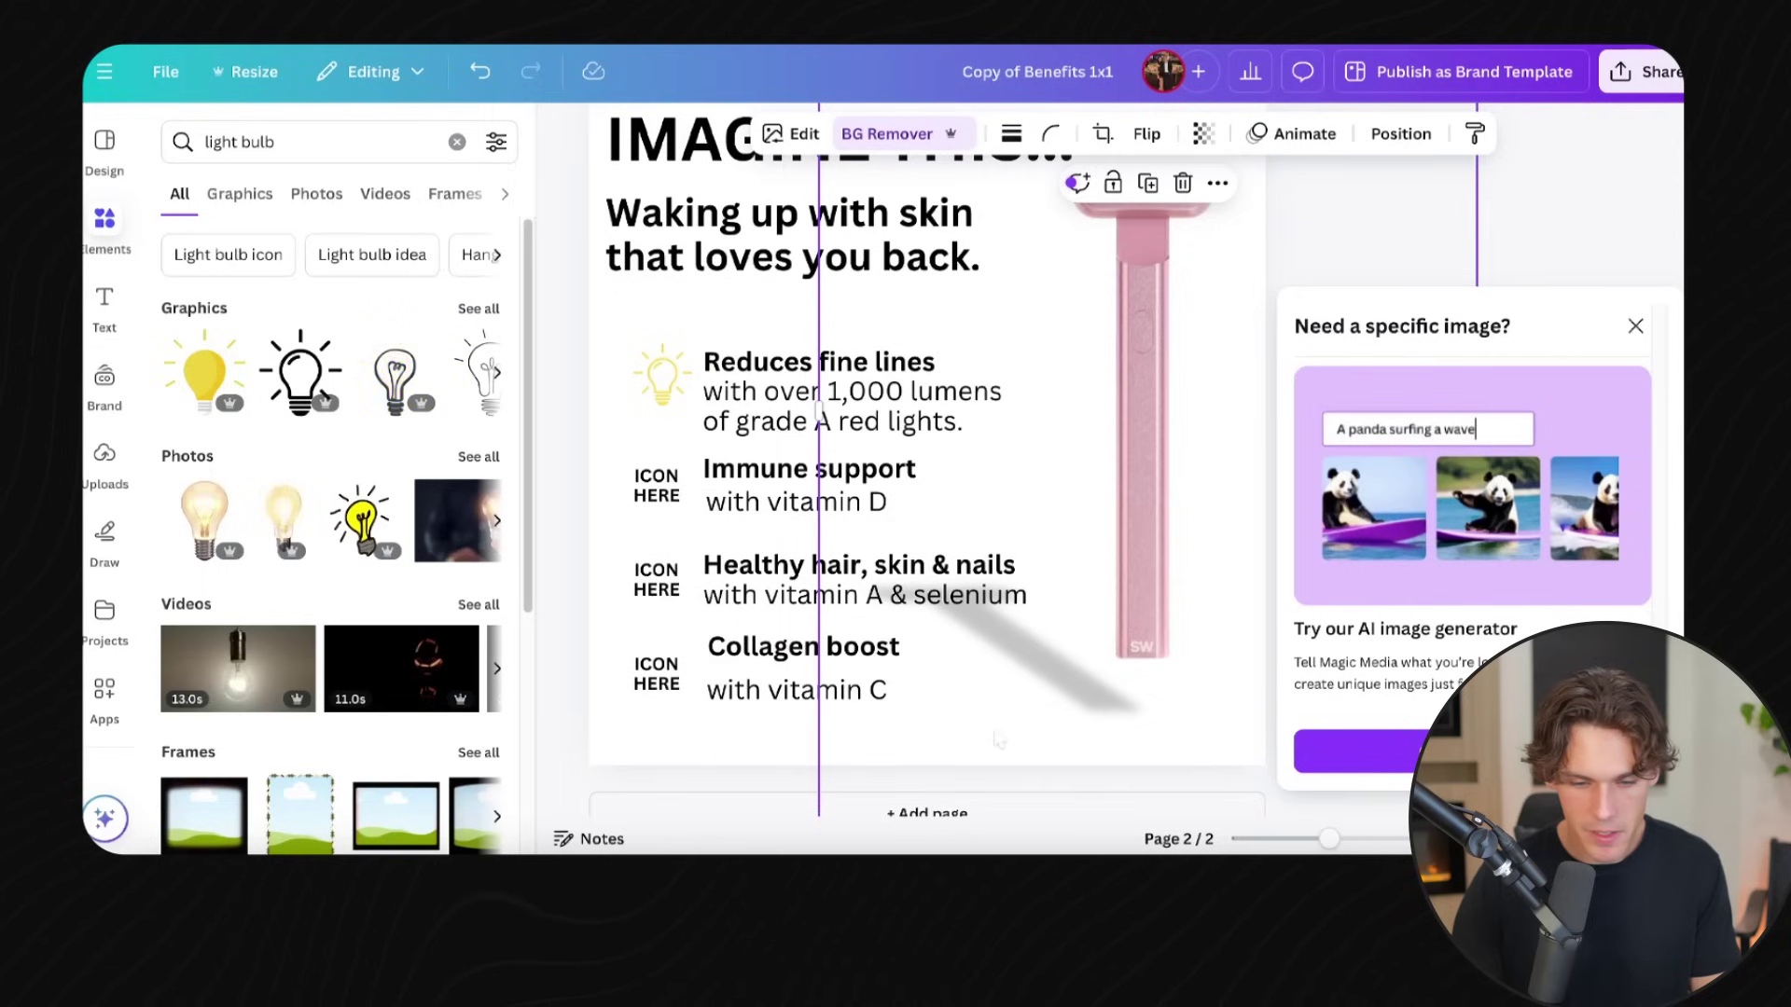
Change the second benefit's heading from "Immune support" to "Galvanic current".
{"action": "left_click", "coordinate": [763, 474]}
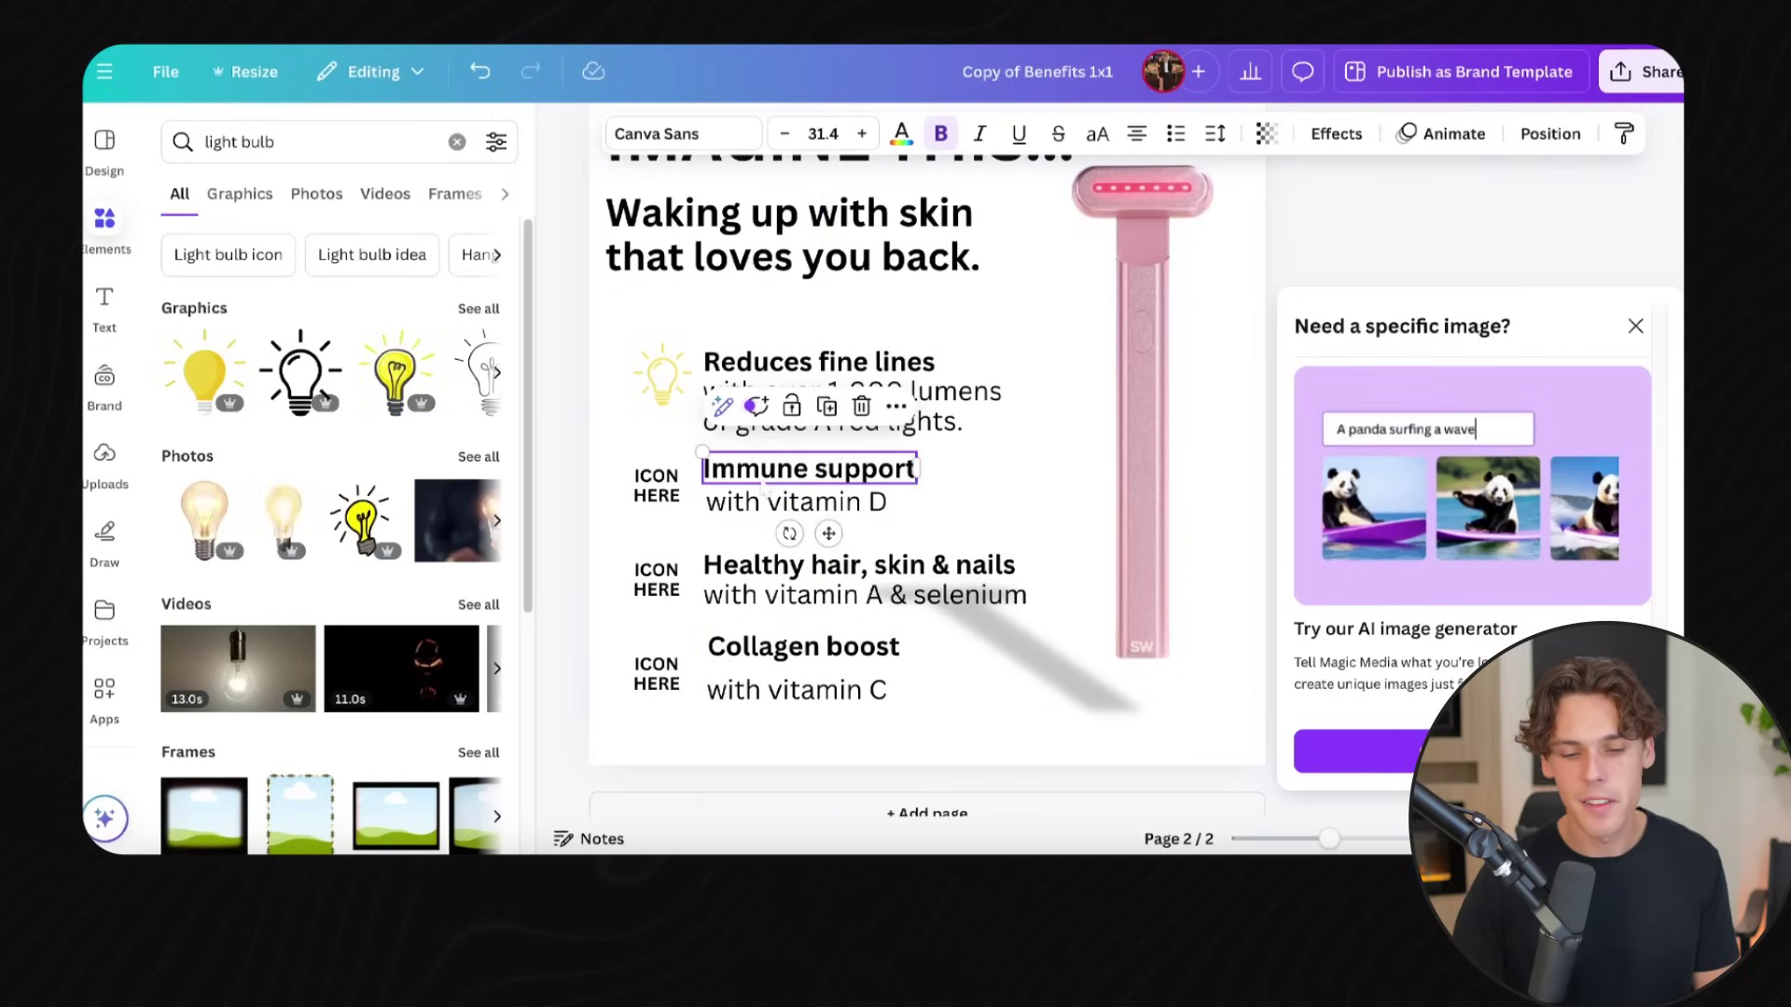
{"action": "double_click", "coordinate": [759, 476]}
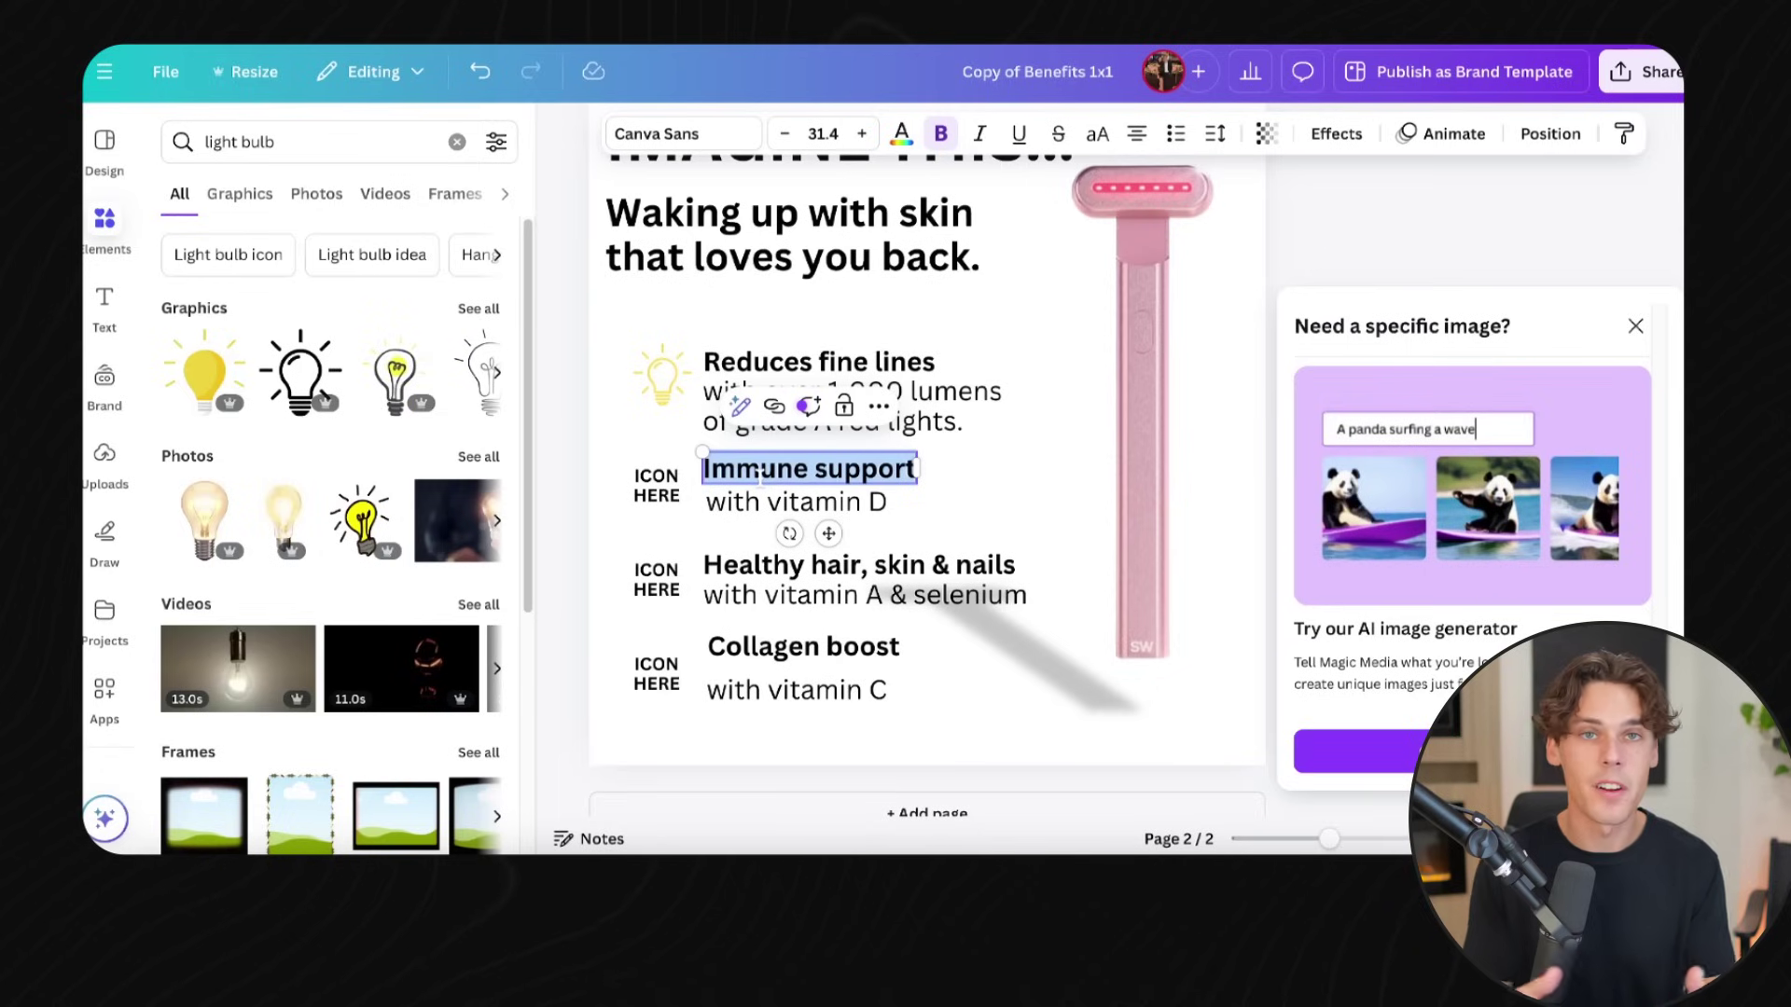
{"action": "type", "text": "Galvanic current"}
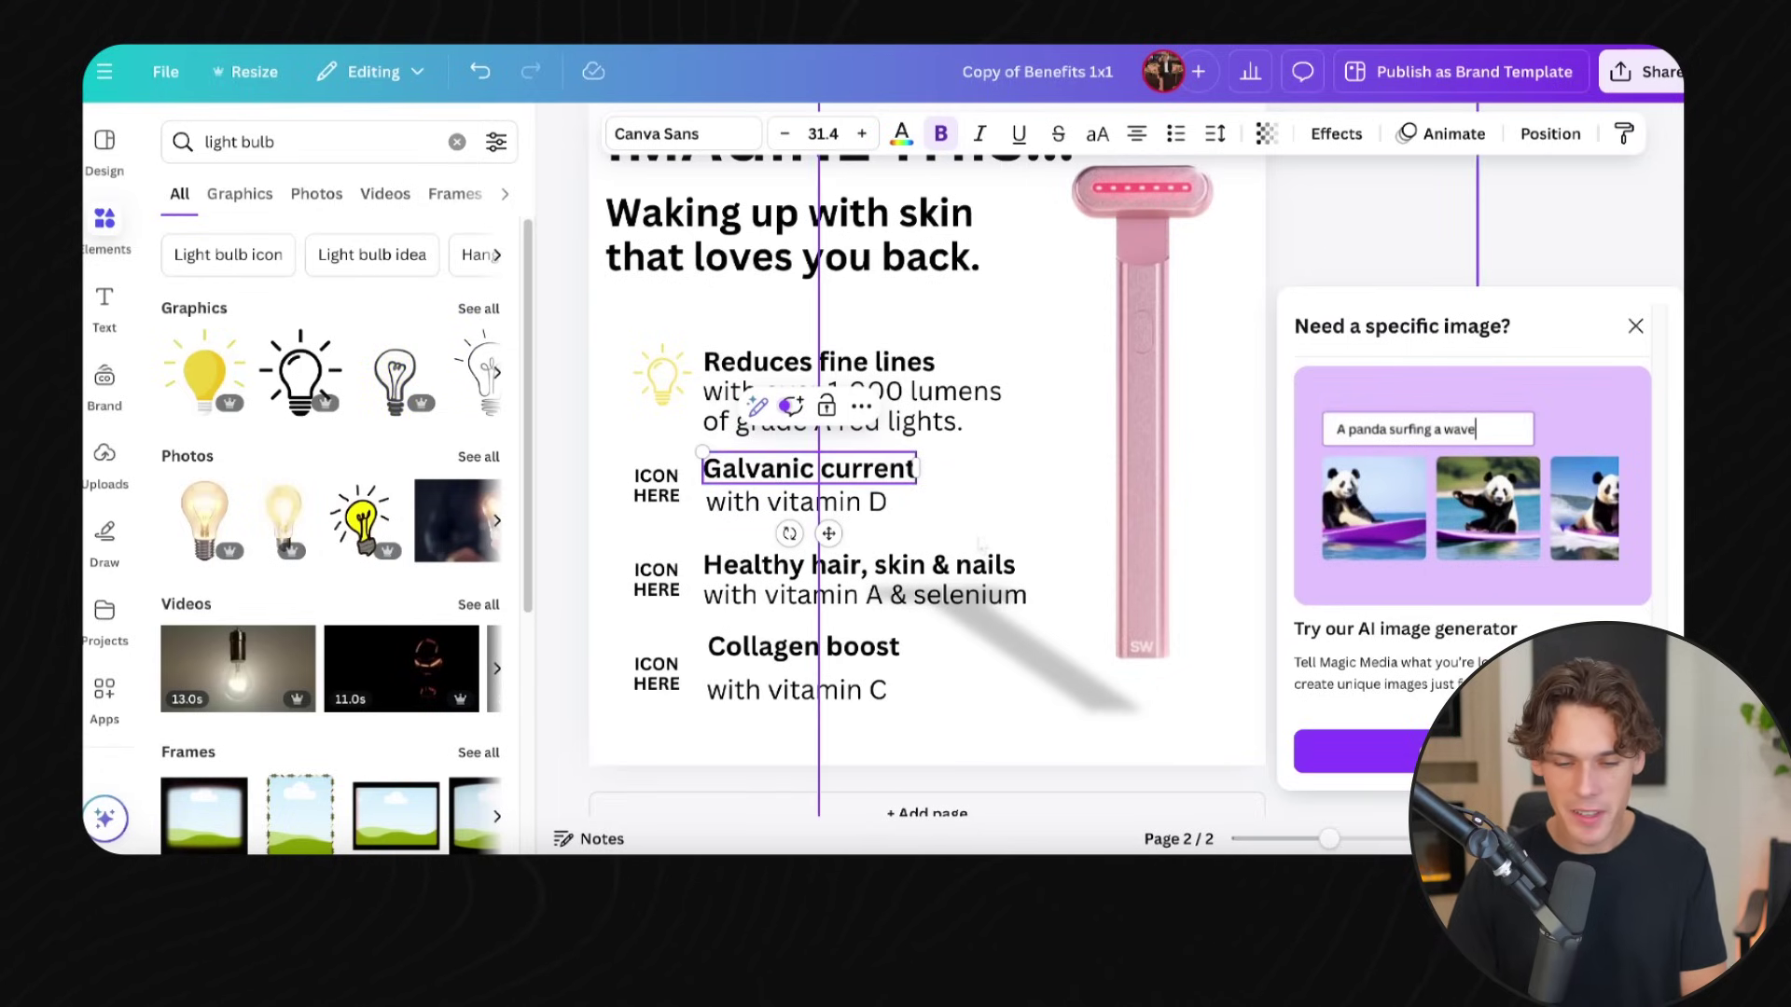
Replace the second benefit's description with "helps your skin absorb skincare products more effectively", copied from the Google overview, and left-align it under the heading.
{"action": "left_click", "coordinate": [756, 504]}
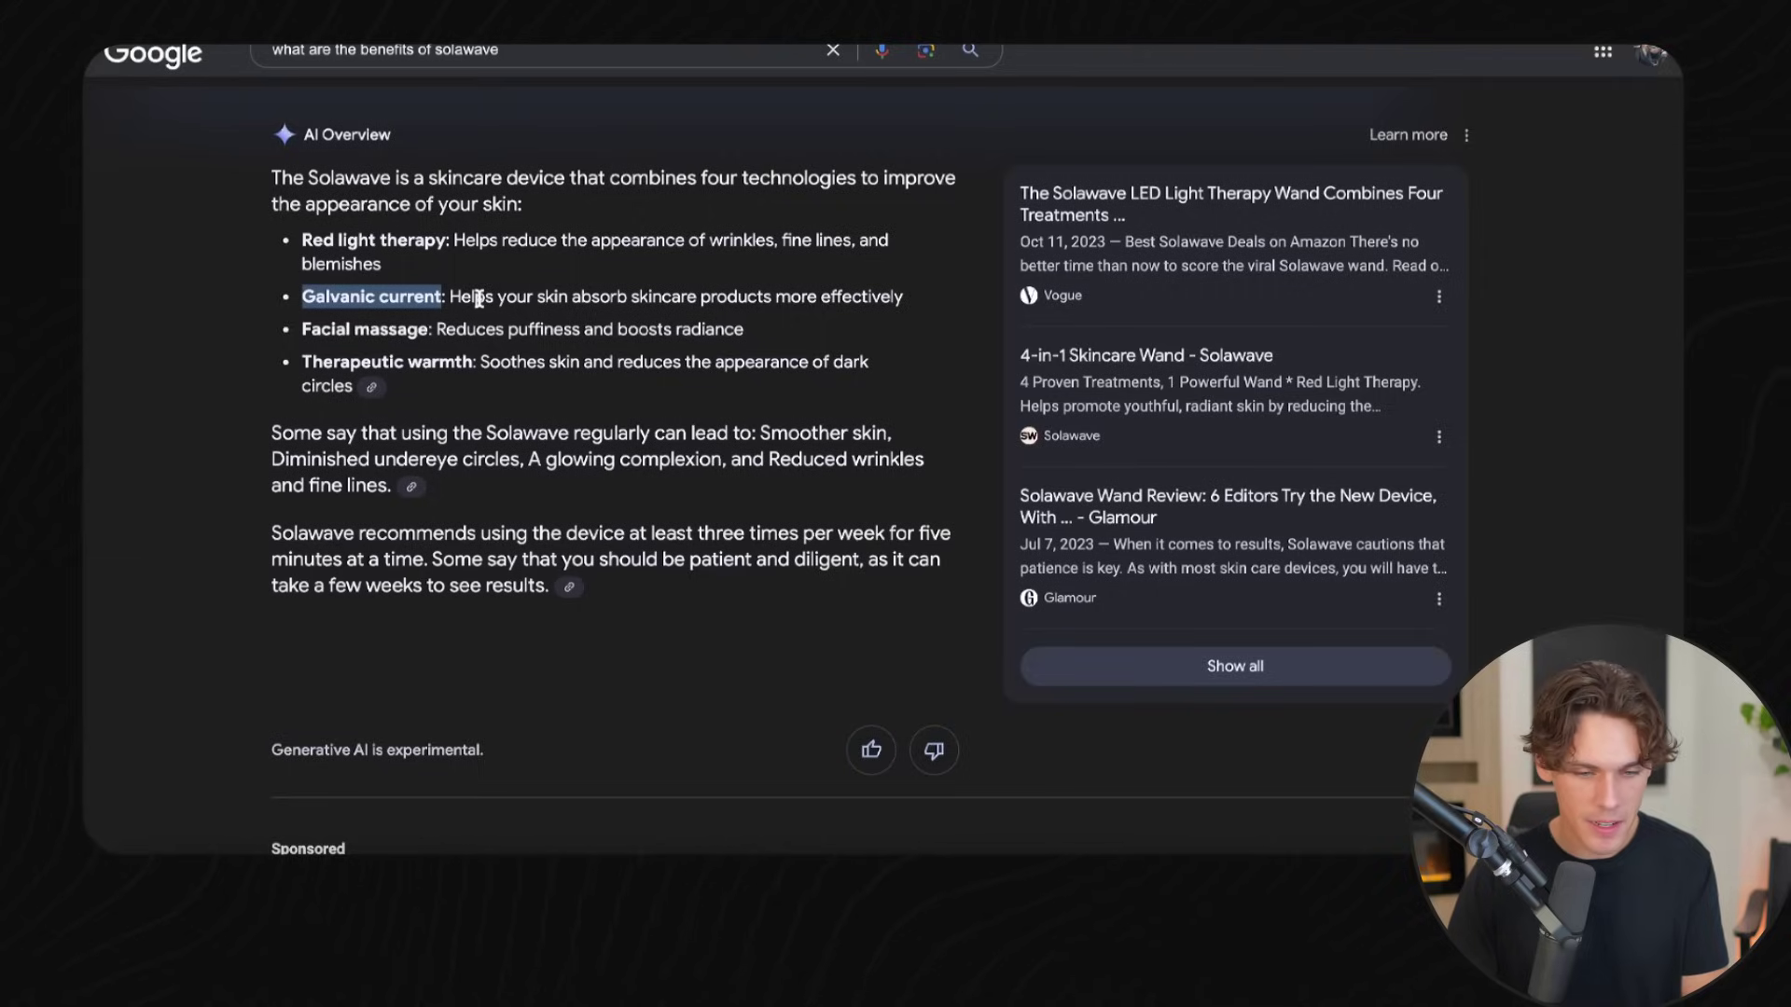
{"action": "left_click_drag", "start_coordinate": [450, 297], "coordinate": [906, 300]}
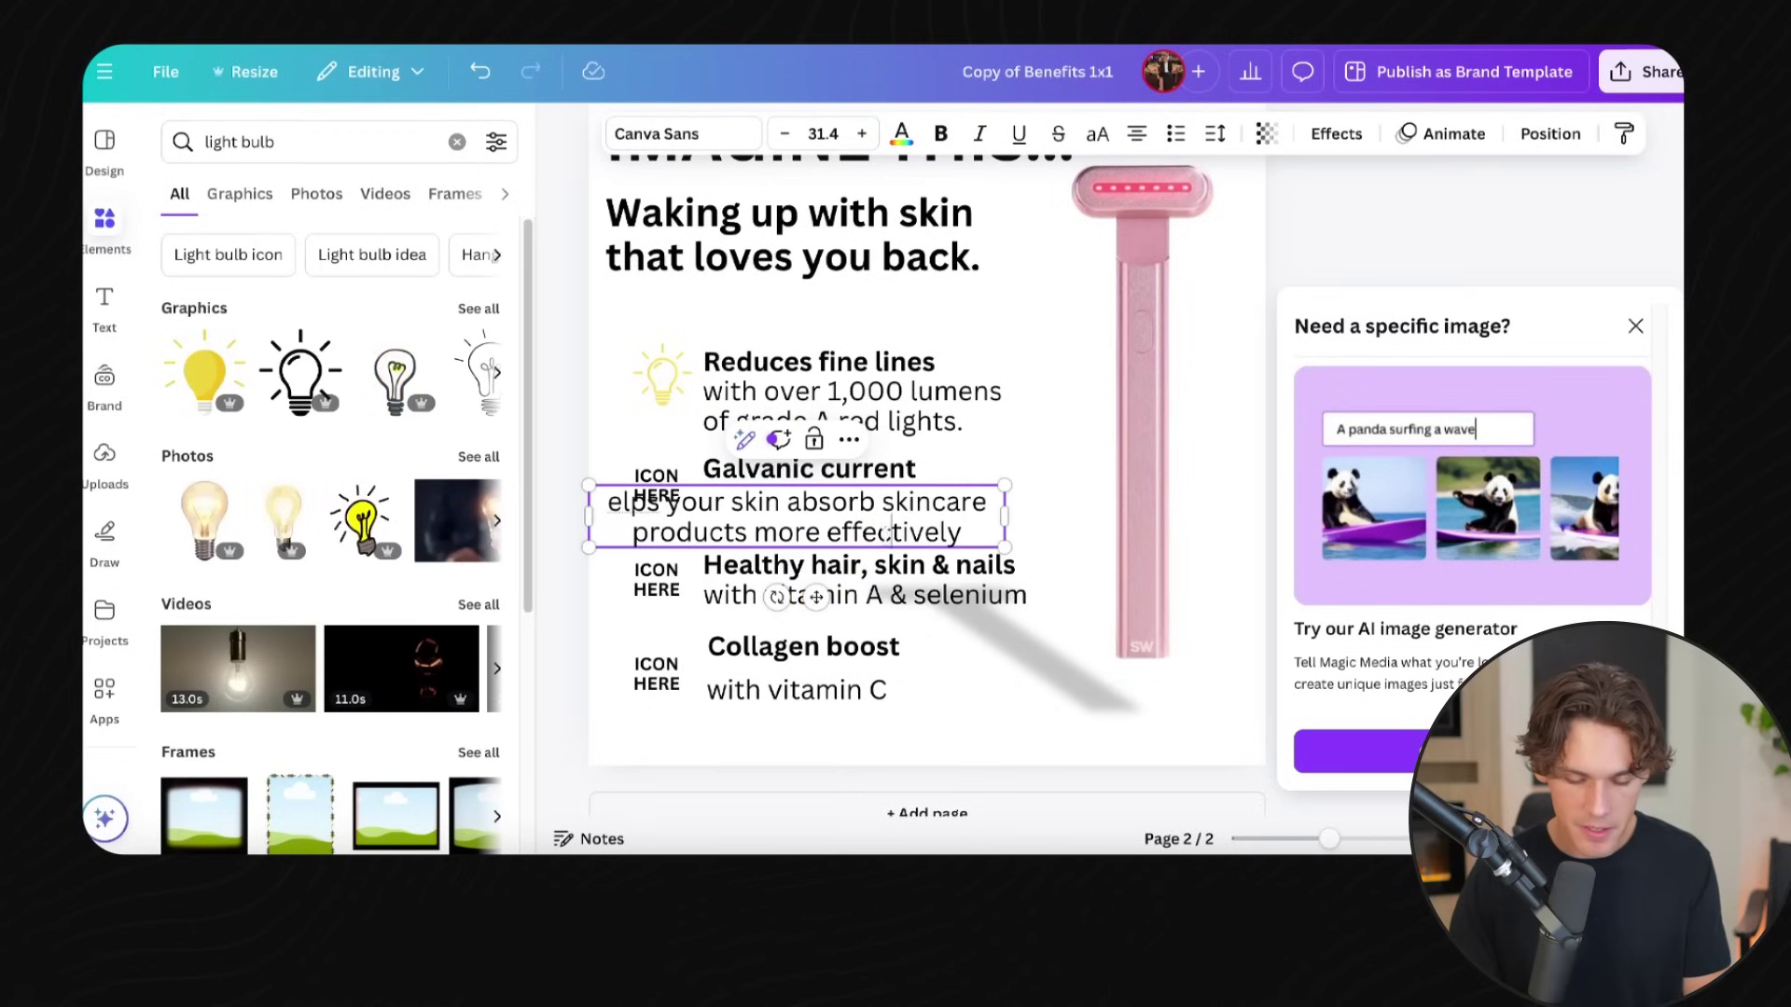
{"action": "left_click_drag", "start_coordinate": [762, 512], "coordinate": [854, 510]}
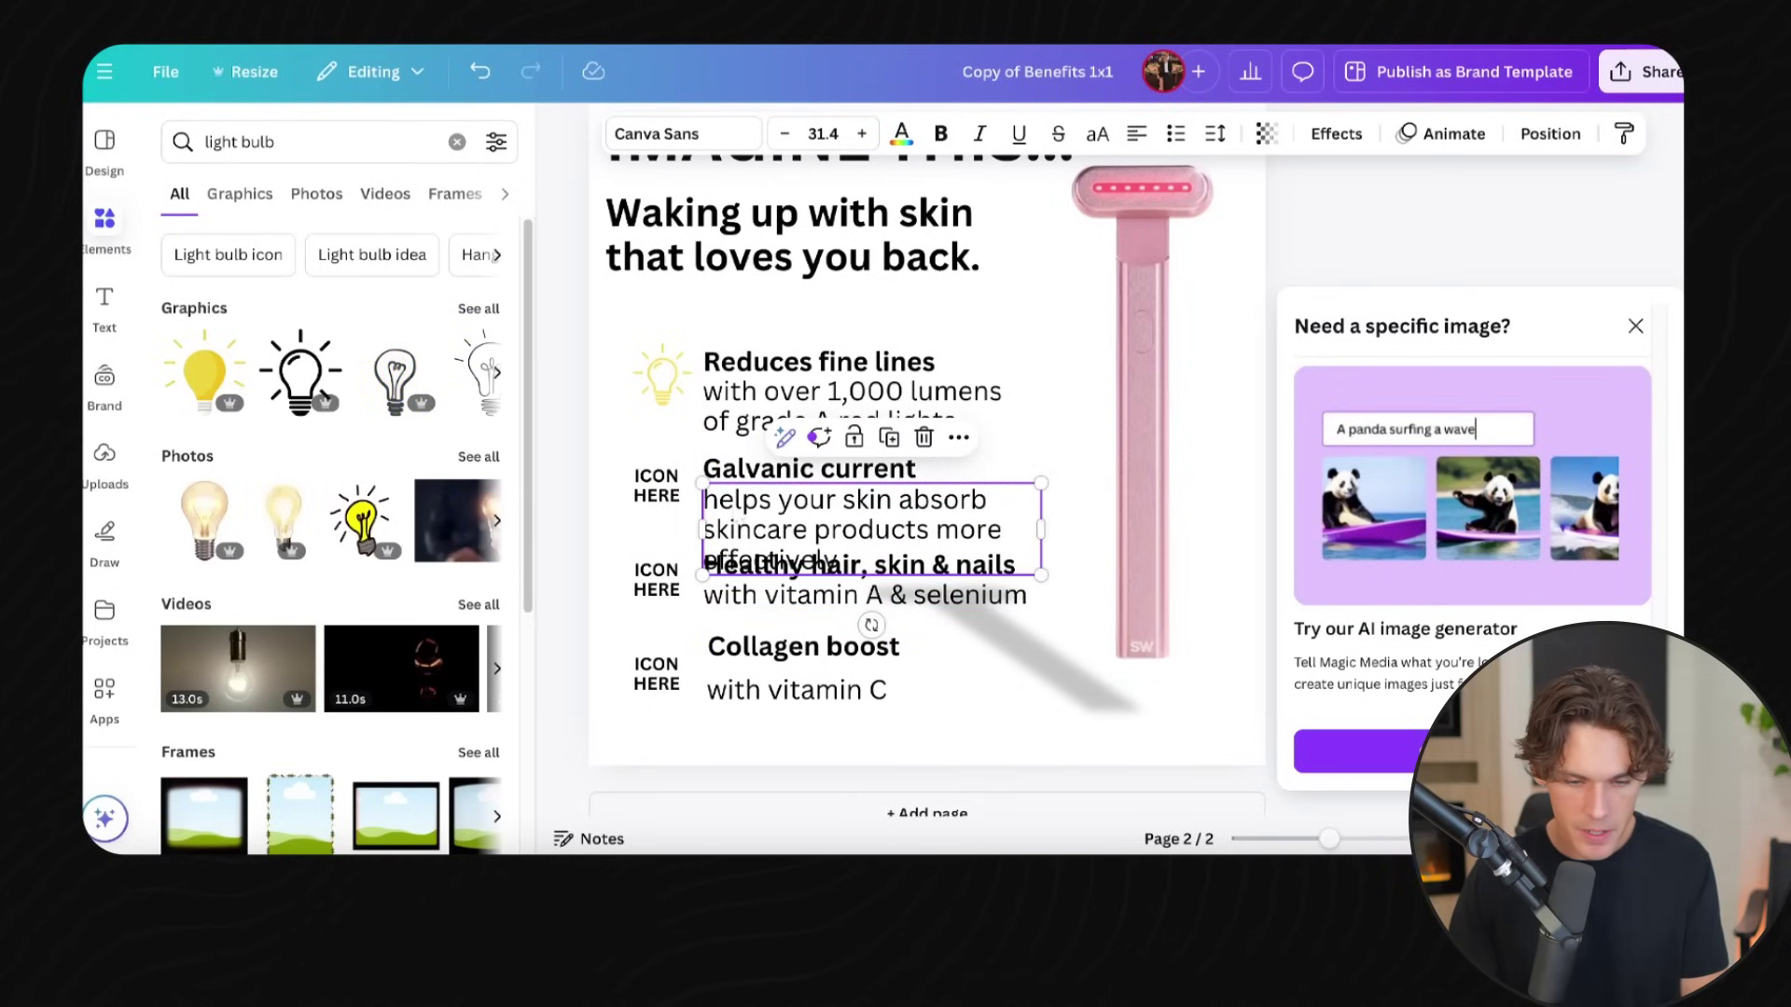
{"action": "left_click", "coordinate": [734, 506]}
{"action": "left_click", "coordinate": [746, 625]}
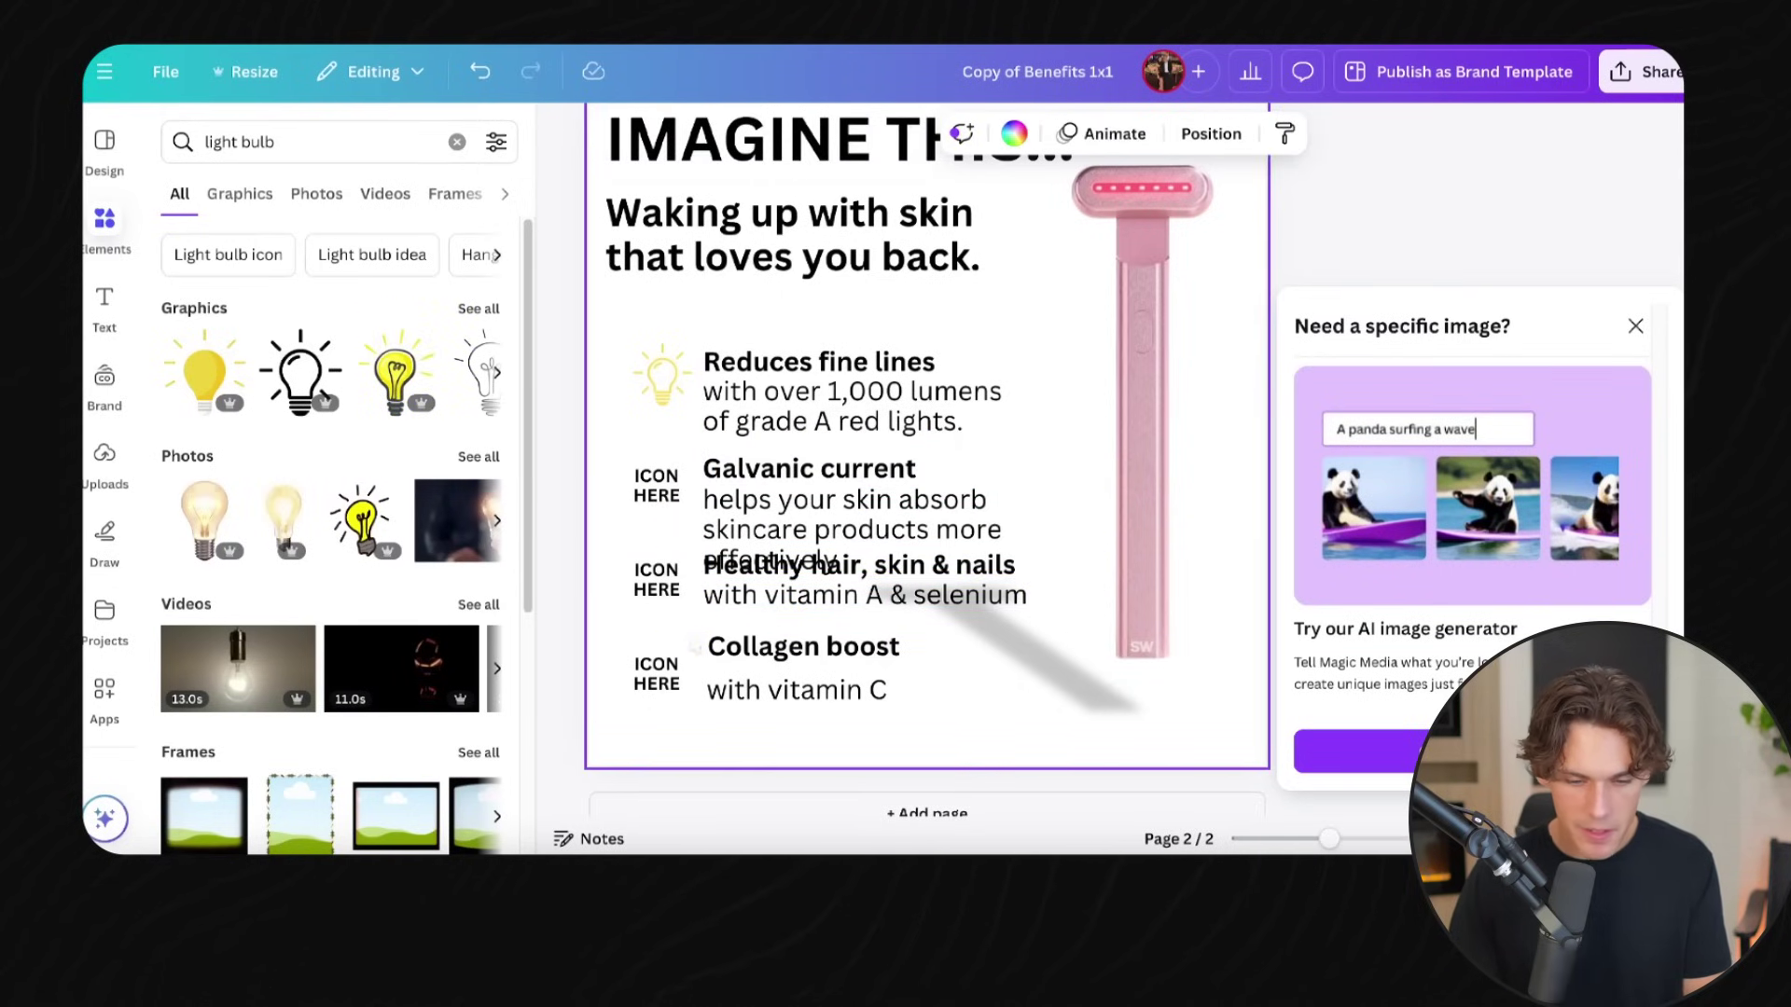
Delete the fourth benefit, "Collagen boost", with its icon placeholder, and move the "Healthy hair, skin & nails" benefit down into the freed space.
{"action": "left_click_drag", "start_coordinate": [630, 635], "coordinate": [900, 711]}
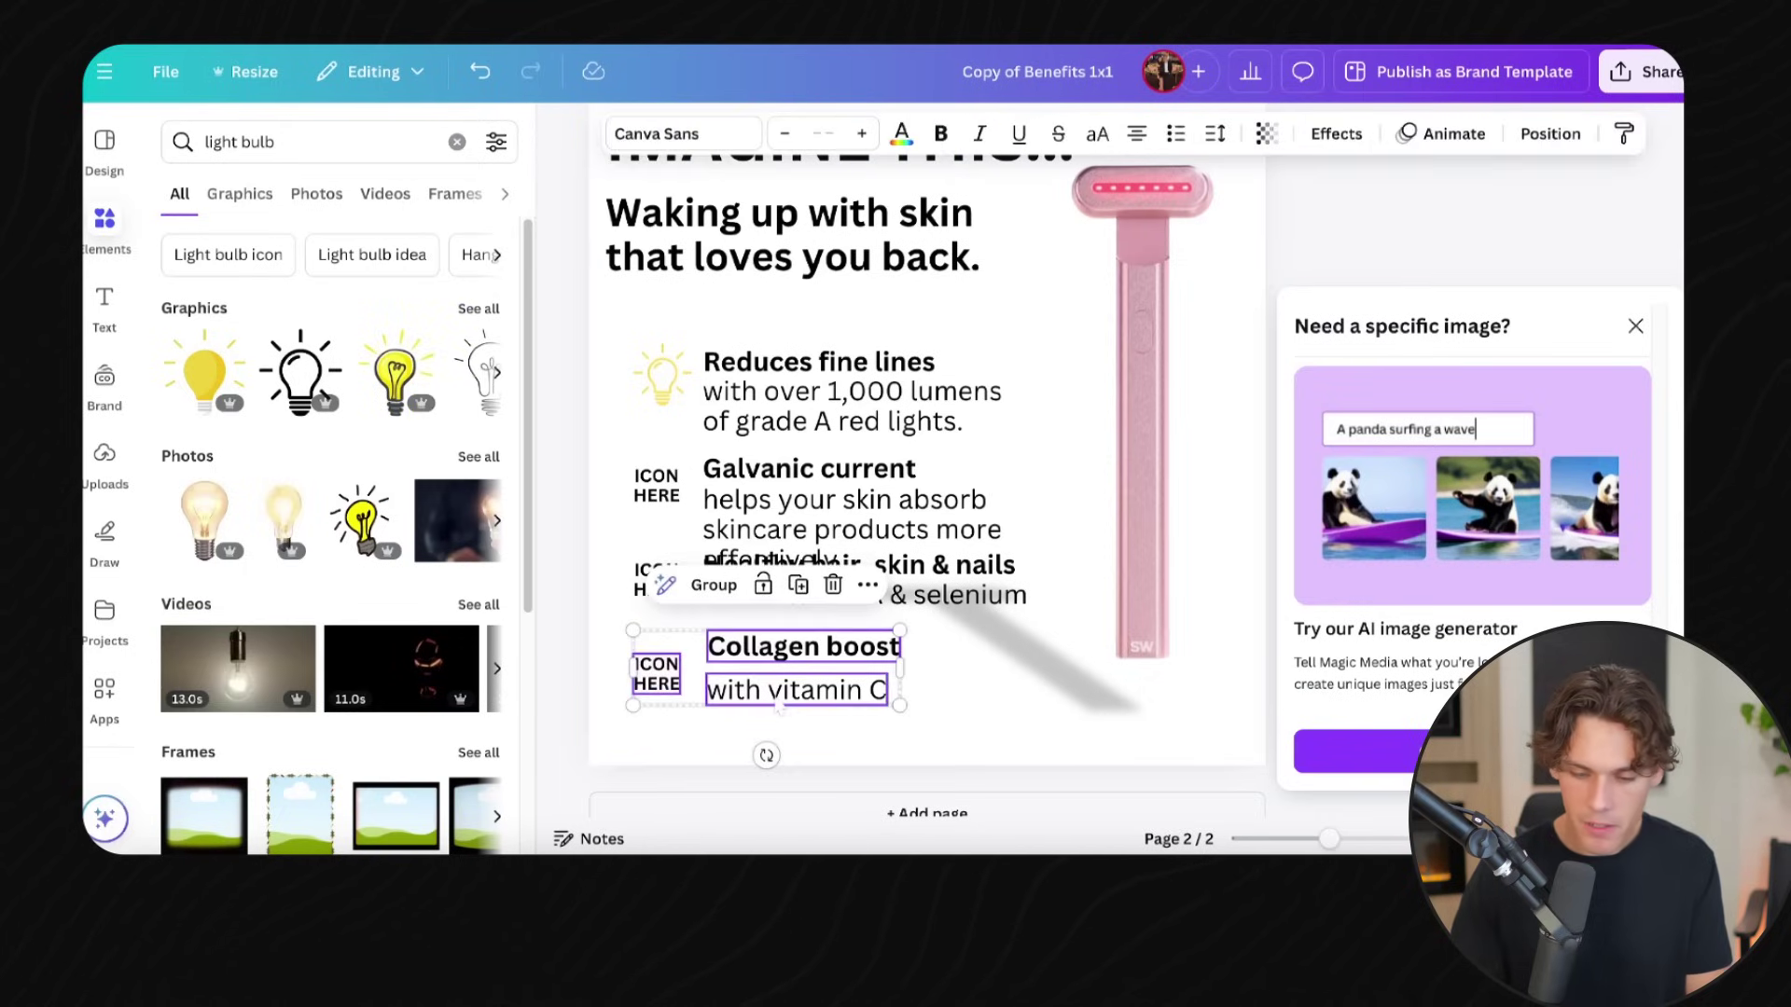
{"action": "key", "text": "Delete"}
{"action": "left_click_drag", "start_coordinate": [660, 613], "coordinate": [931, 593]}
{"action": "left_click", "coordinate": [624, 557]}
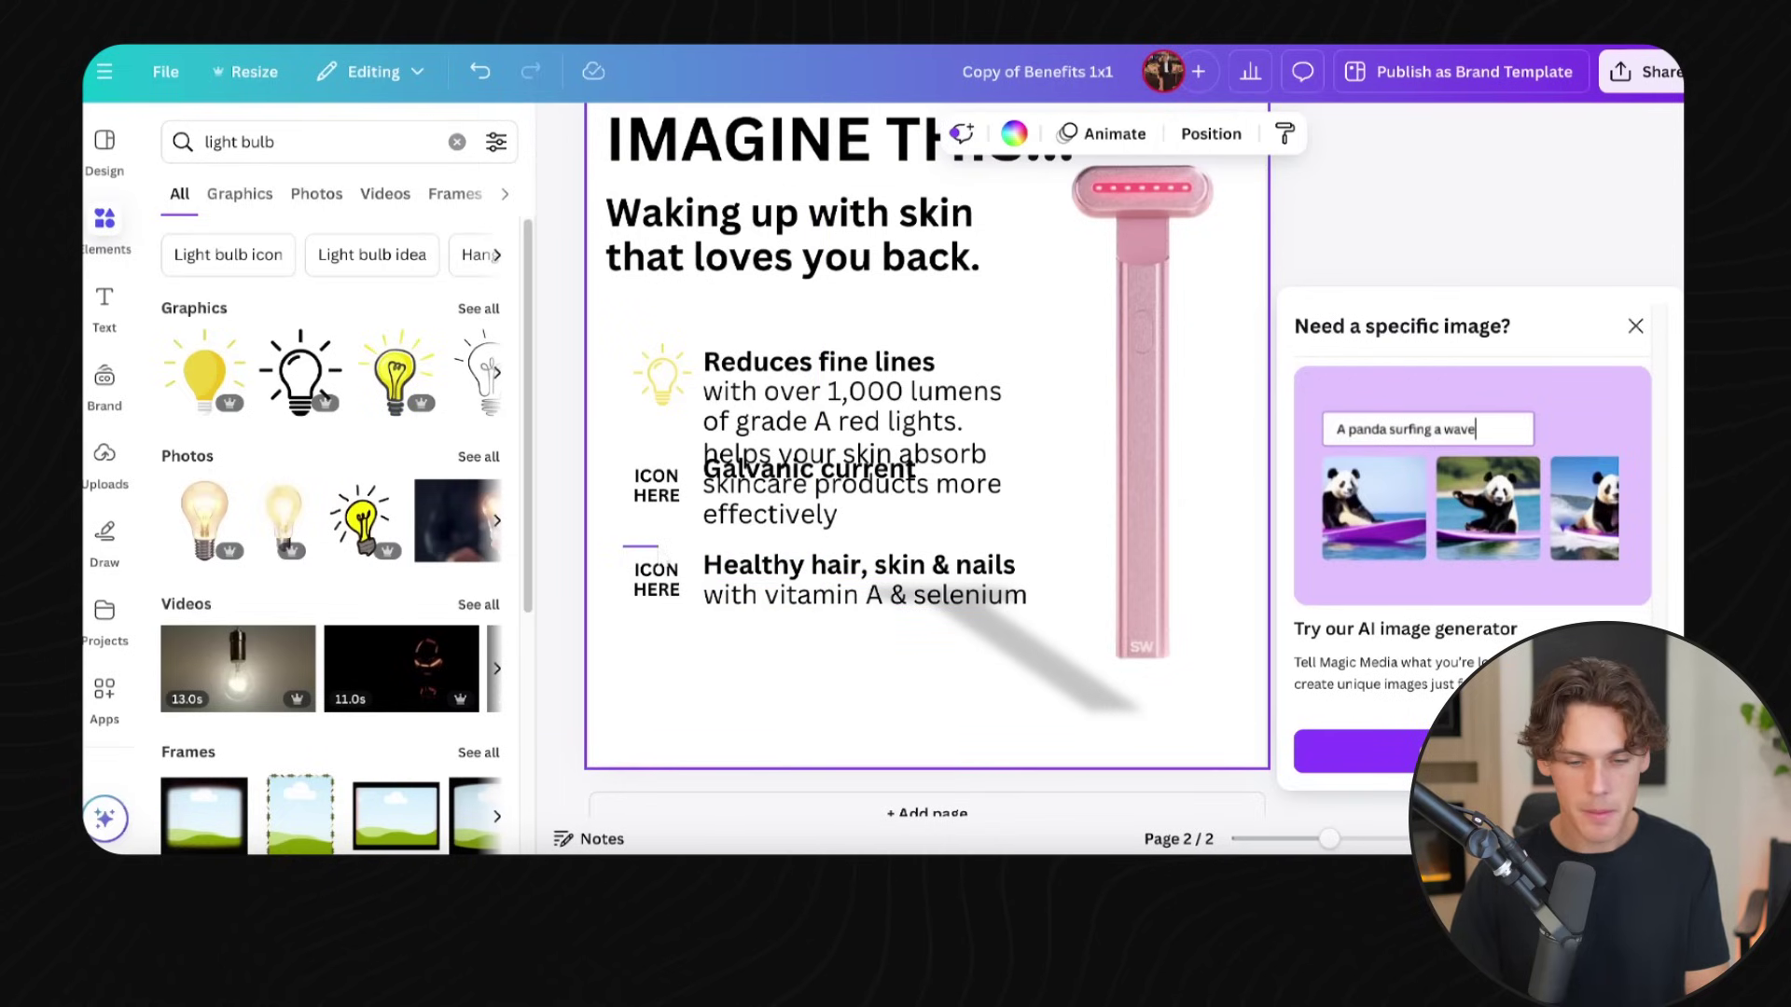
{"action": "mouse_move", "coordinate": [659, 548]}
{"action": "left_mouse_down"}
{"action": "mouse_move", "coordinate": [737, 599]}
{"action": "mouse_move", "coordinate": [735, 664]}
{"action": "left_mouse_up"}
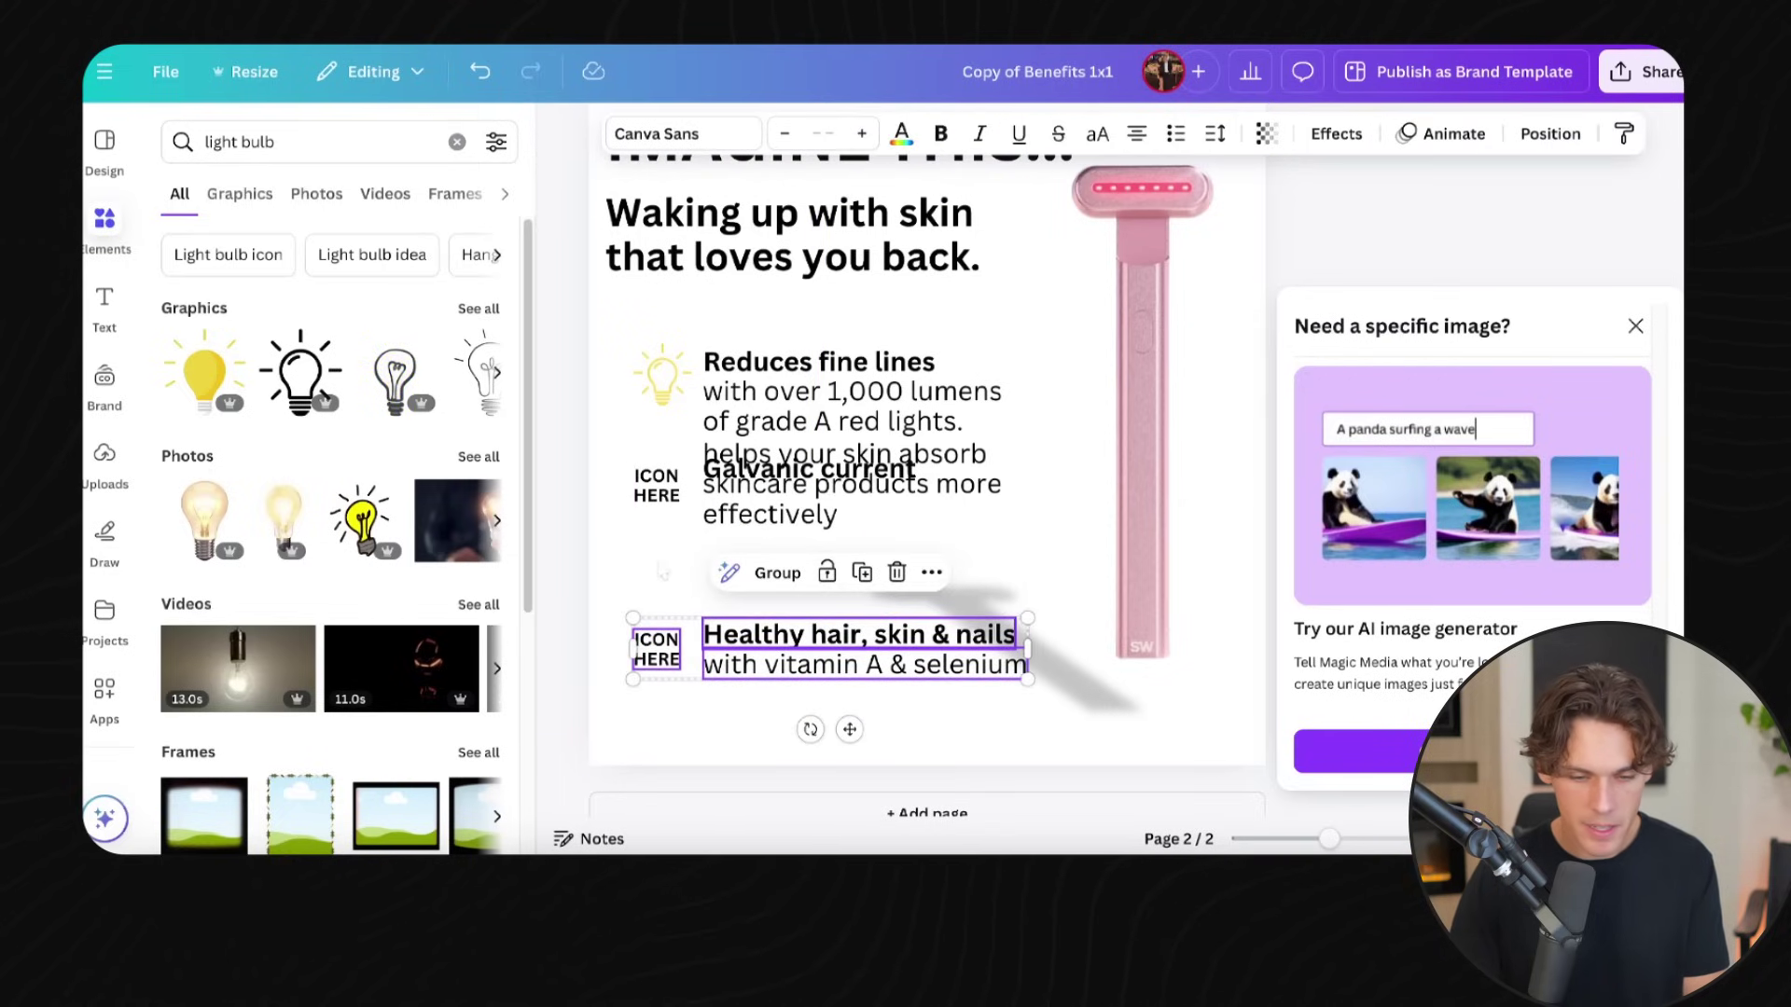
Reposition the second benefit's description and icon placeholder below the "Galvanic current" heading level, and end the description with a period.
{"action": "left_click", "coordinate": [633, 558]}
{"action": "left_click", "coordinate": [622, 512]}
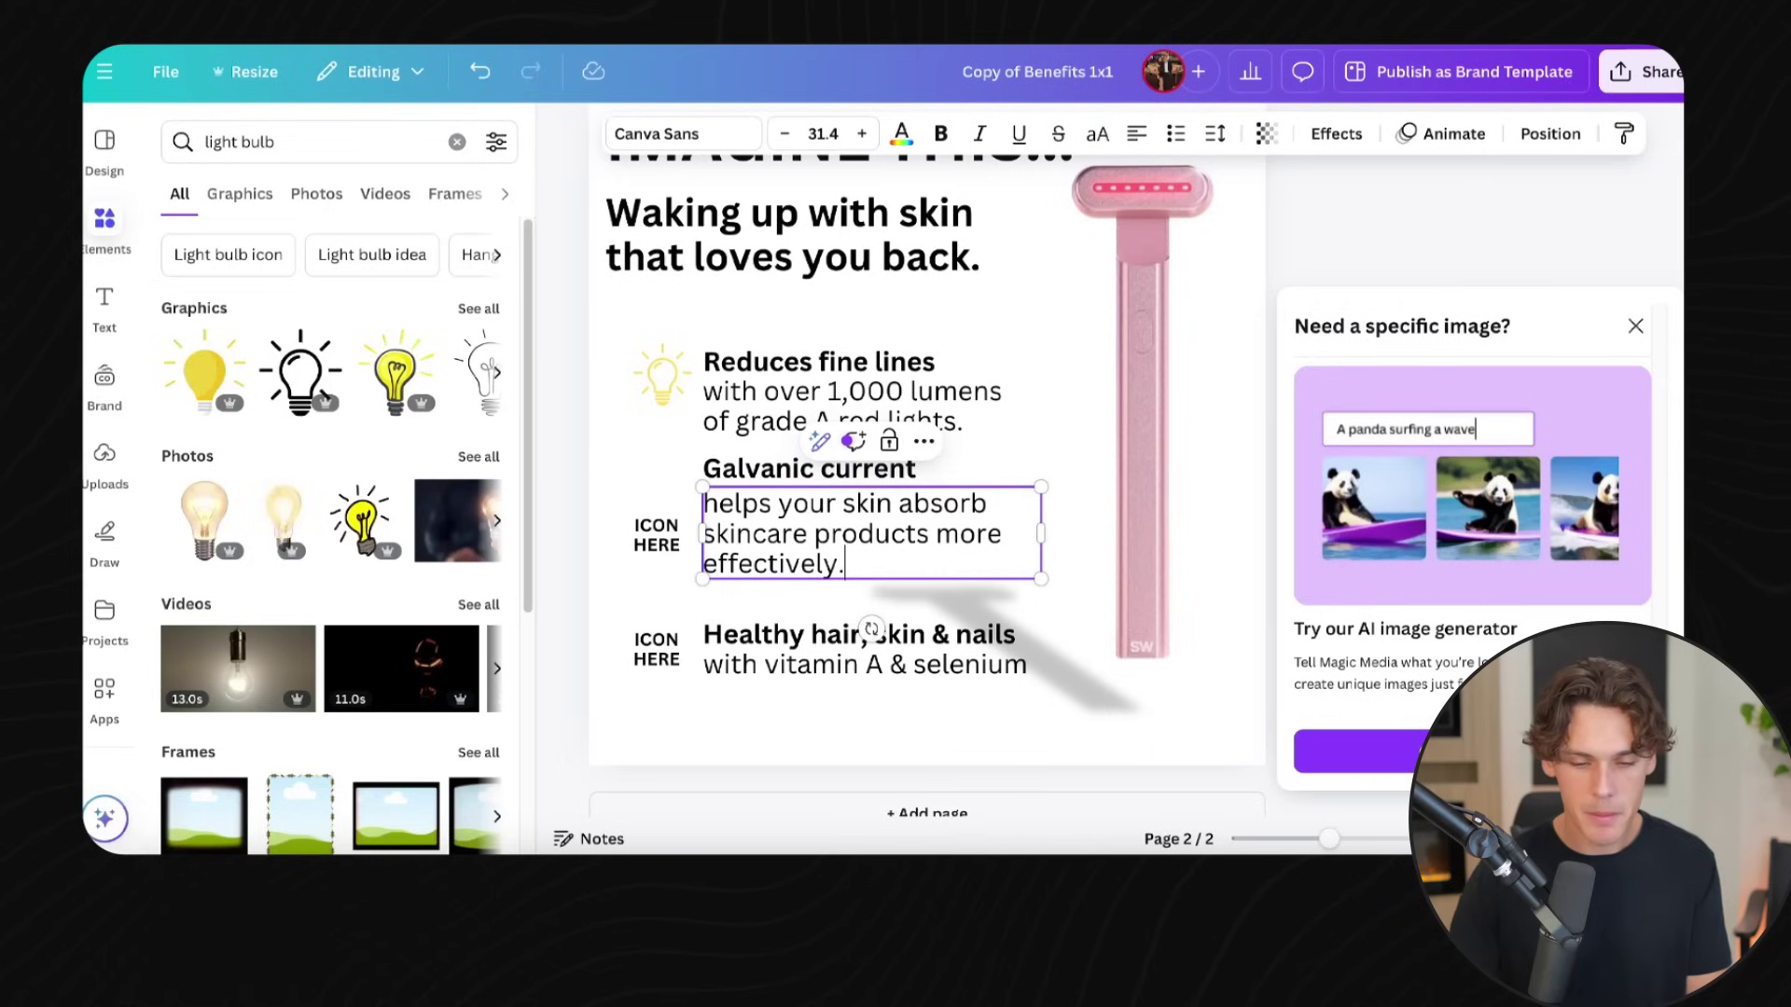
{"action": "key", "text": "Escape"}
{"action": "key", "text": "Escape"}
Delete the second benefit's icon placeholder and look through all graphics matching "current" for a replacement.
{"action": "left_click", "coordinate": [657, 535]}
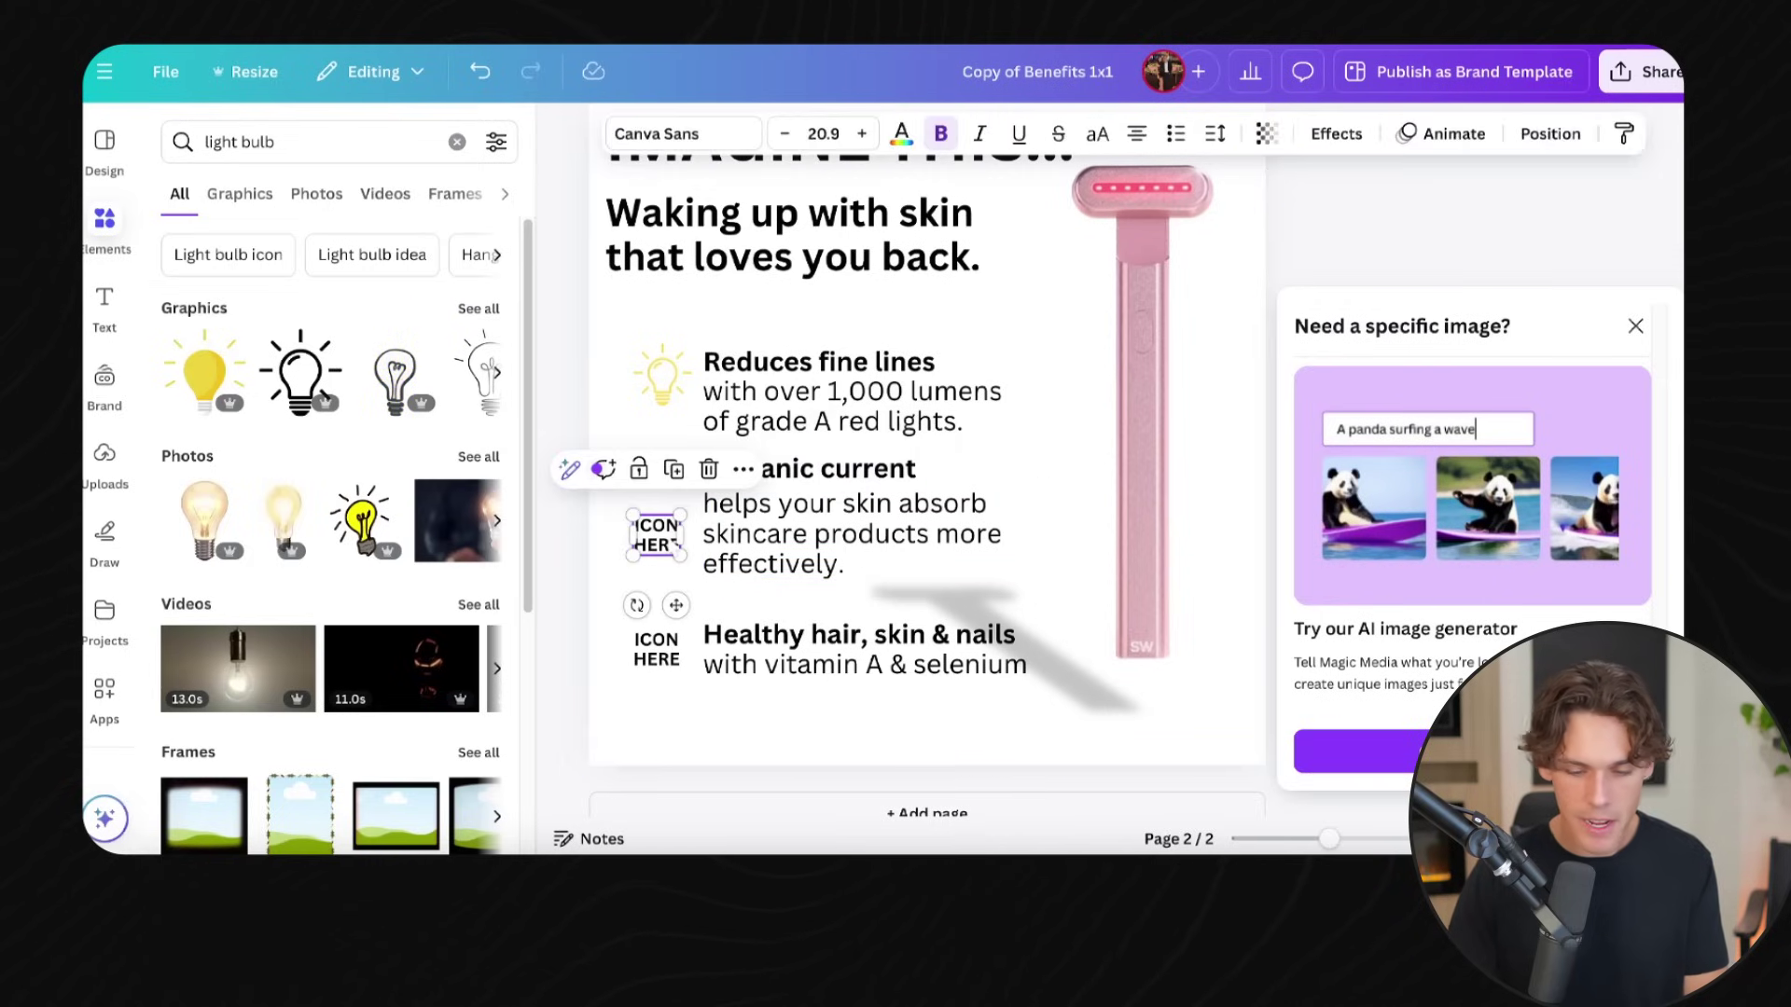
{"action": "key", "text": "Delete"}
{"action": "left_click", "coordinate": [318, 141]}
{"action": "key", "text": "ctrl+a"}
{"action": "type", "text": "current"}
{"action": "key", "text": "Return"}
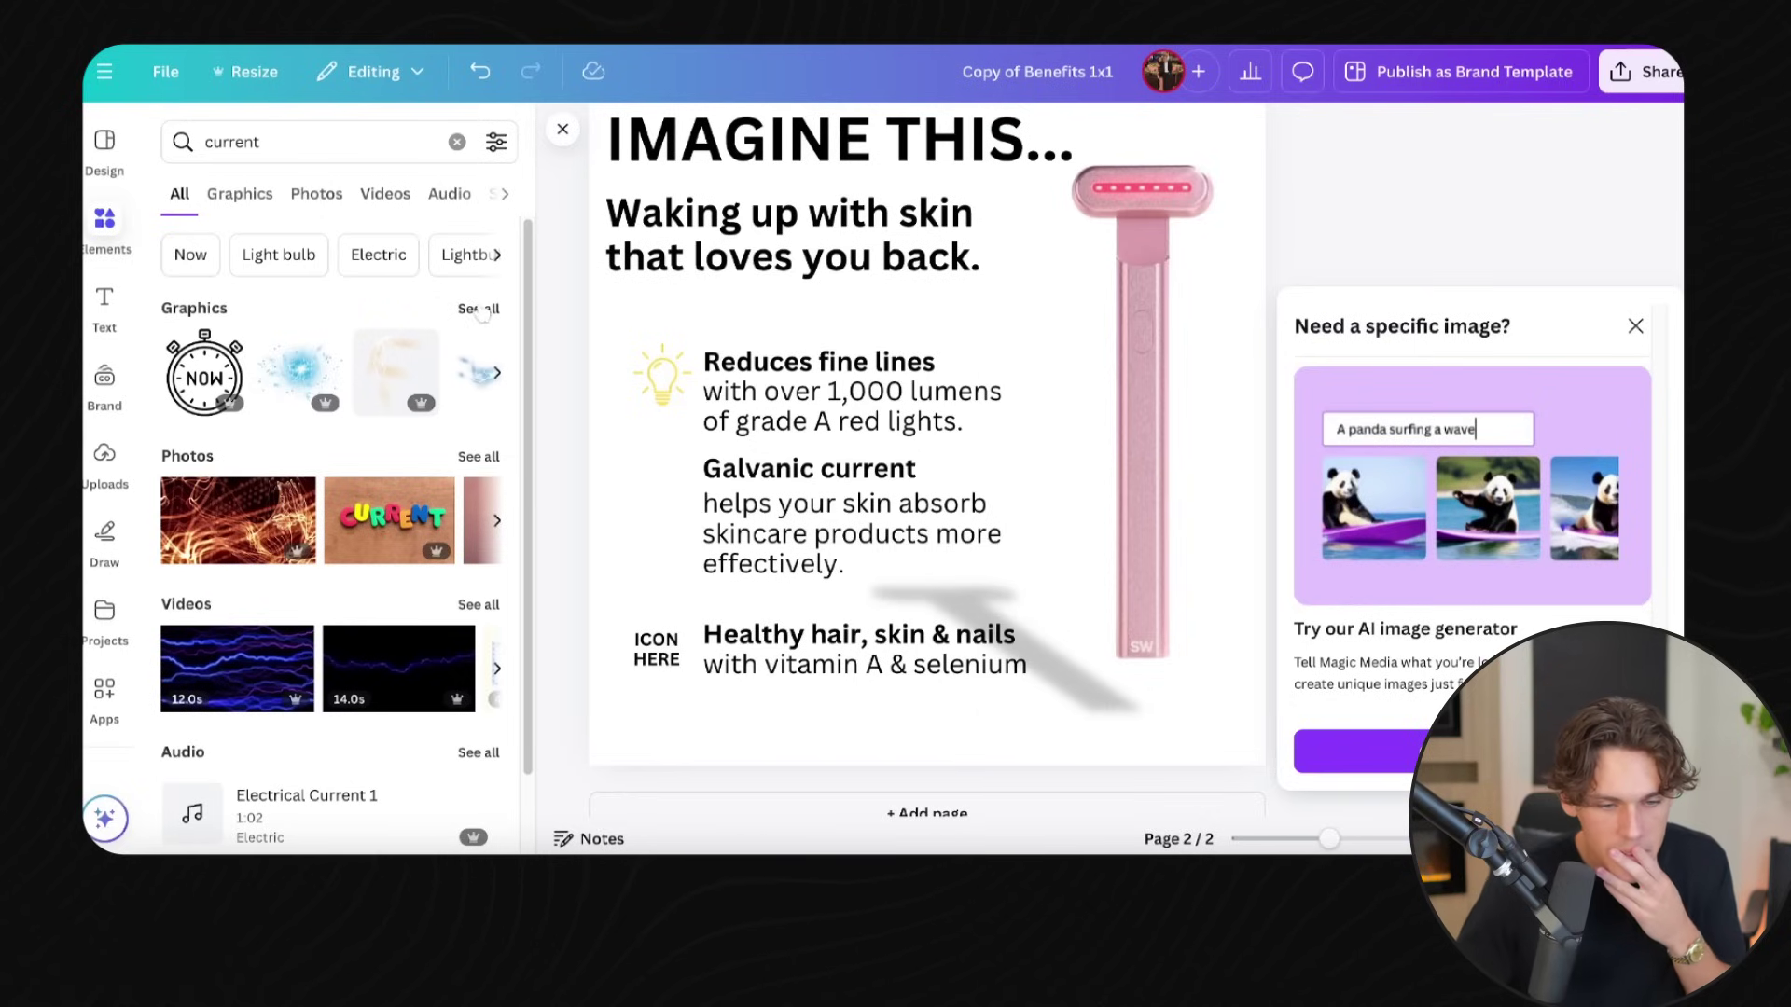
{"action": "left_click", "coordinate": [479, 309]}
{"action": "scroll", "coordinate": [434, 363], "scroll_direction": "down", "scroll_amount": 5}
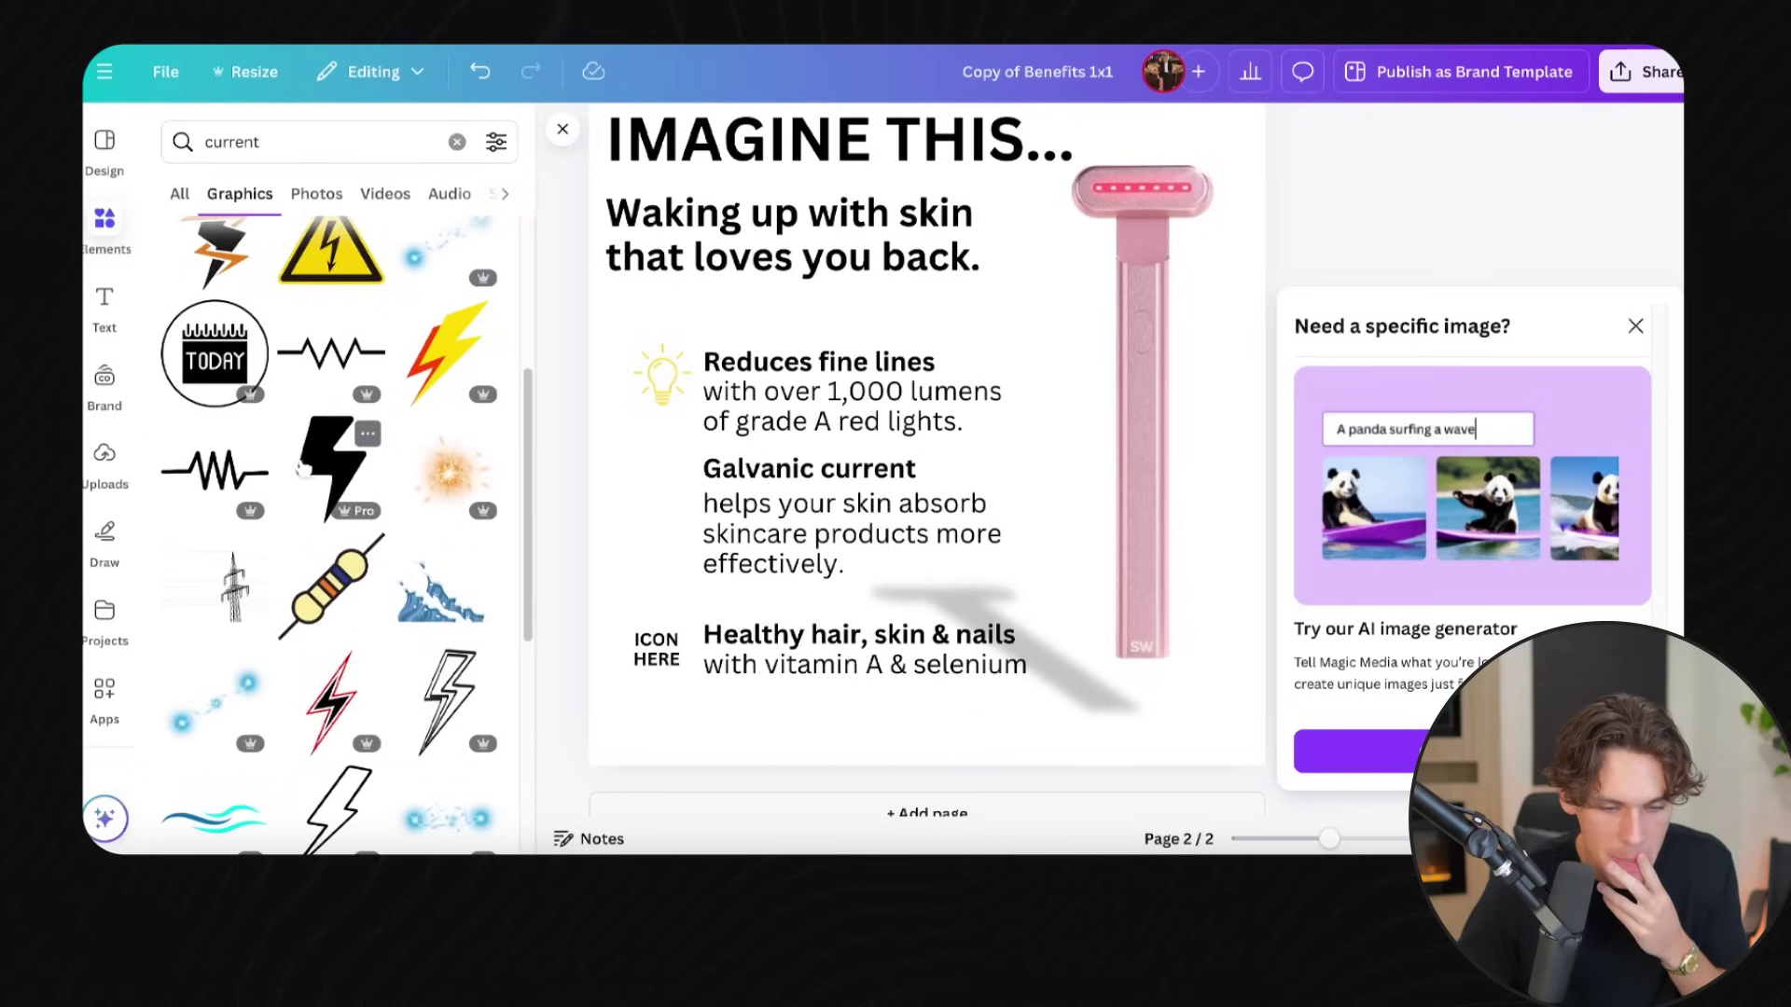
Insert the solid black lightning bolt graphic and colour it bright pink (#FF66C4).
{"action": "left_click", "coordinate": [371, 496]}
{"action": "left_click", "coordinate": [917, 134]}
{"action": "left_click", "coordinate": [302, 691]}
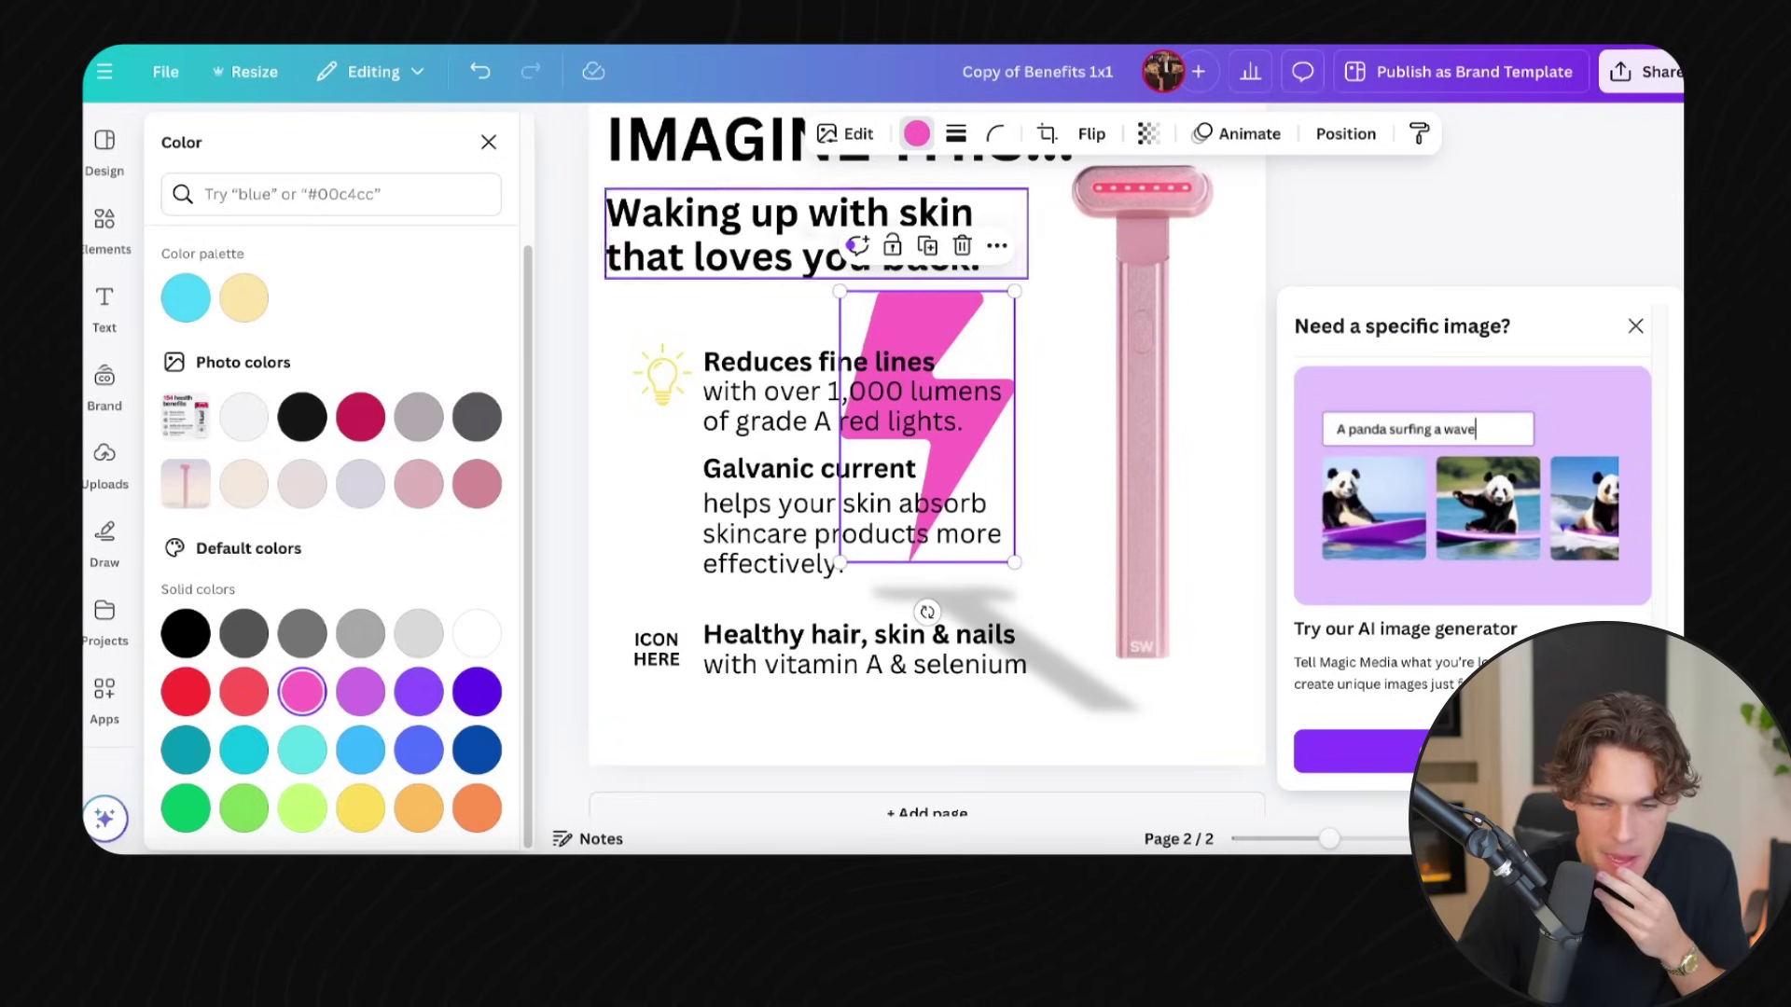
Recolour the lightning bolt with the muted pink sampled from the wand (#D89BA9) and shrink it to fit beside "Galvanic current".
{"action": "left_click", "coordinate": [917, 133]}
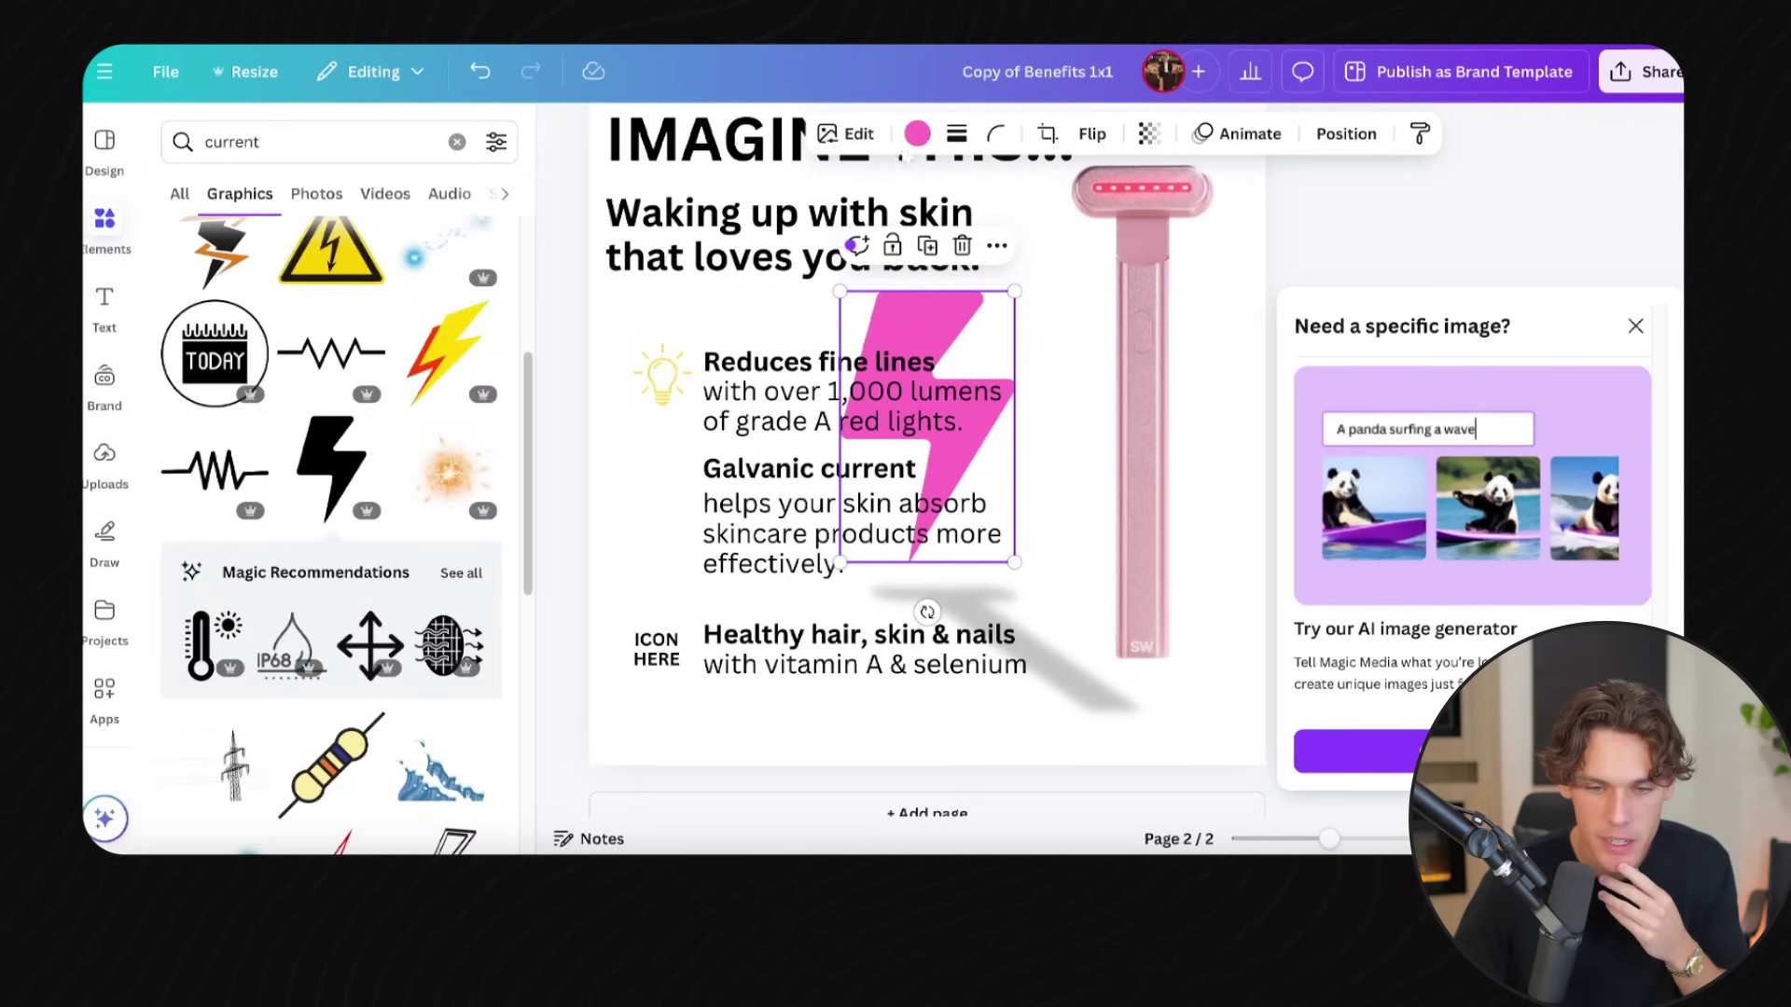
{"action": "left_click", "coordinate": [917, 133]}
{"action": "left_click", "coordinate": [186, 306]}
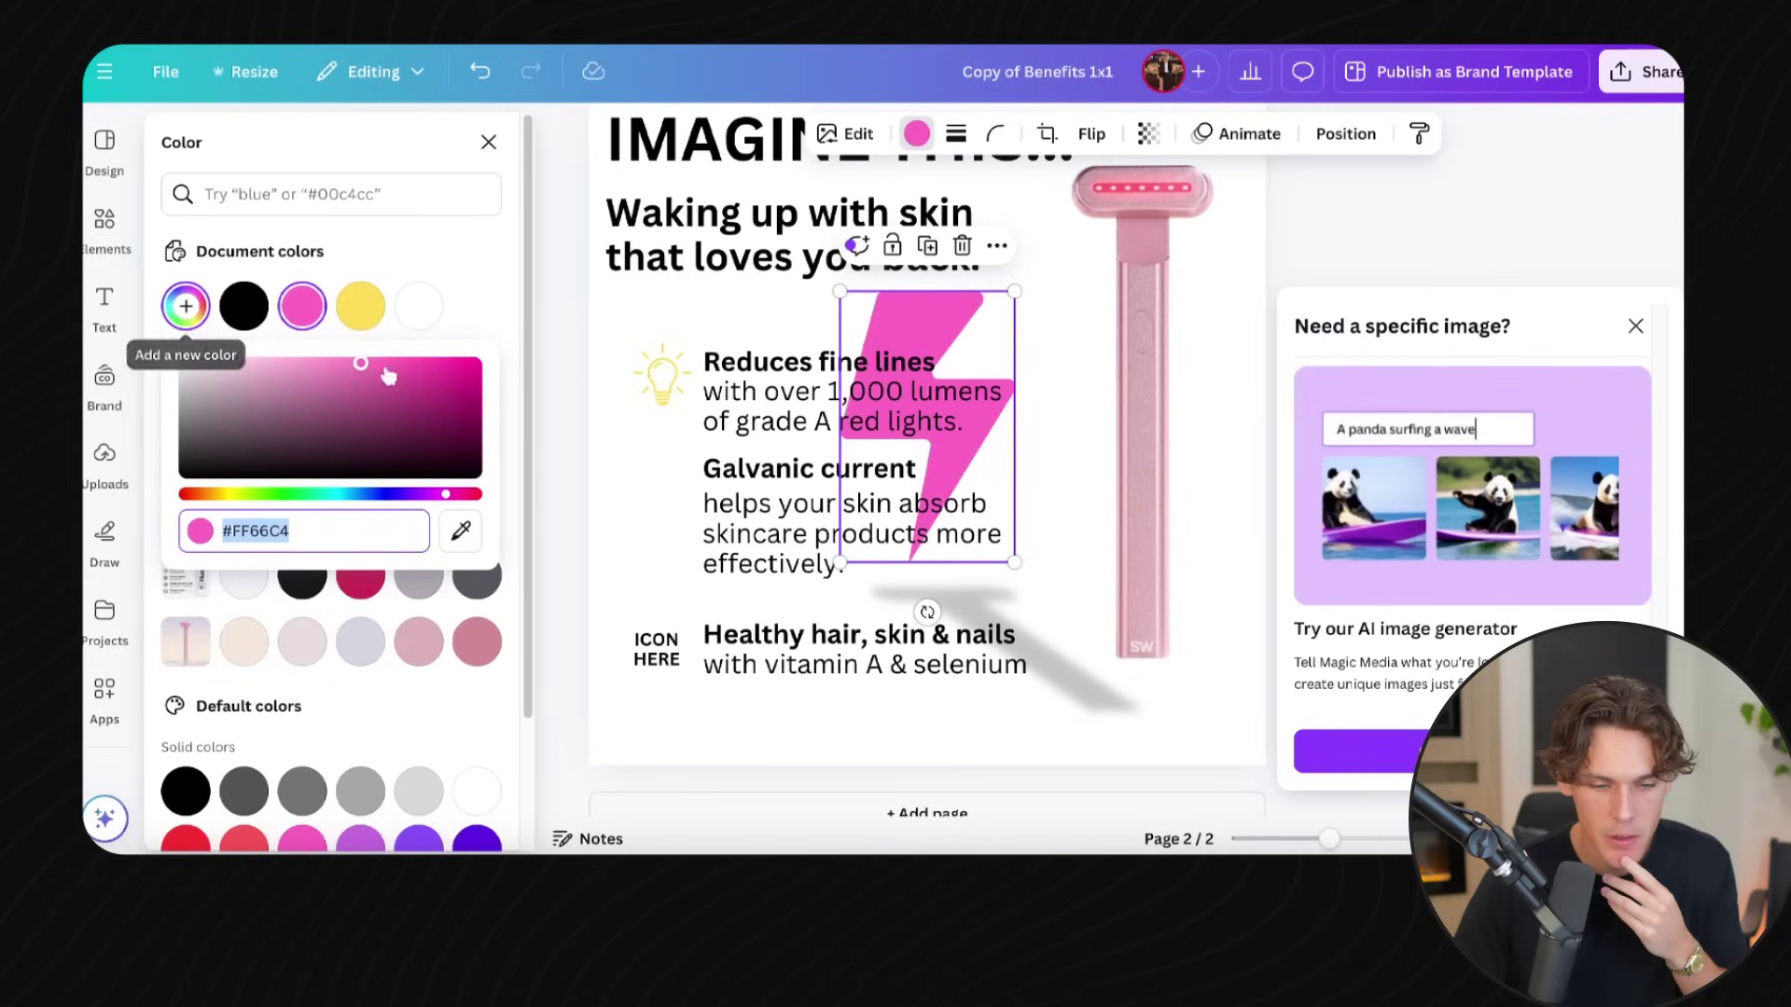
{"action": "left_click", "coordinate": [461, 531]}
{"action": "left_click", "coordinate": [1141, 229]}
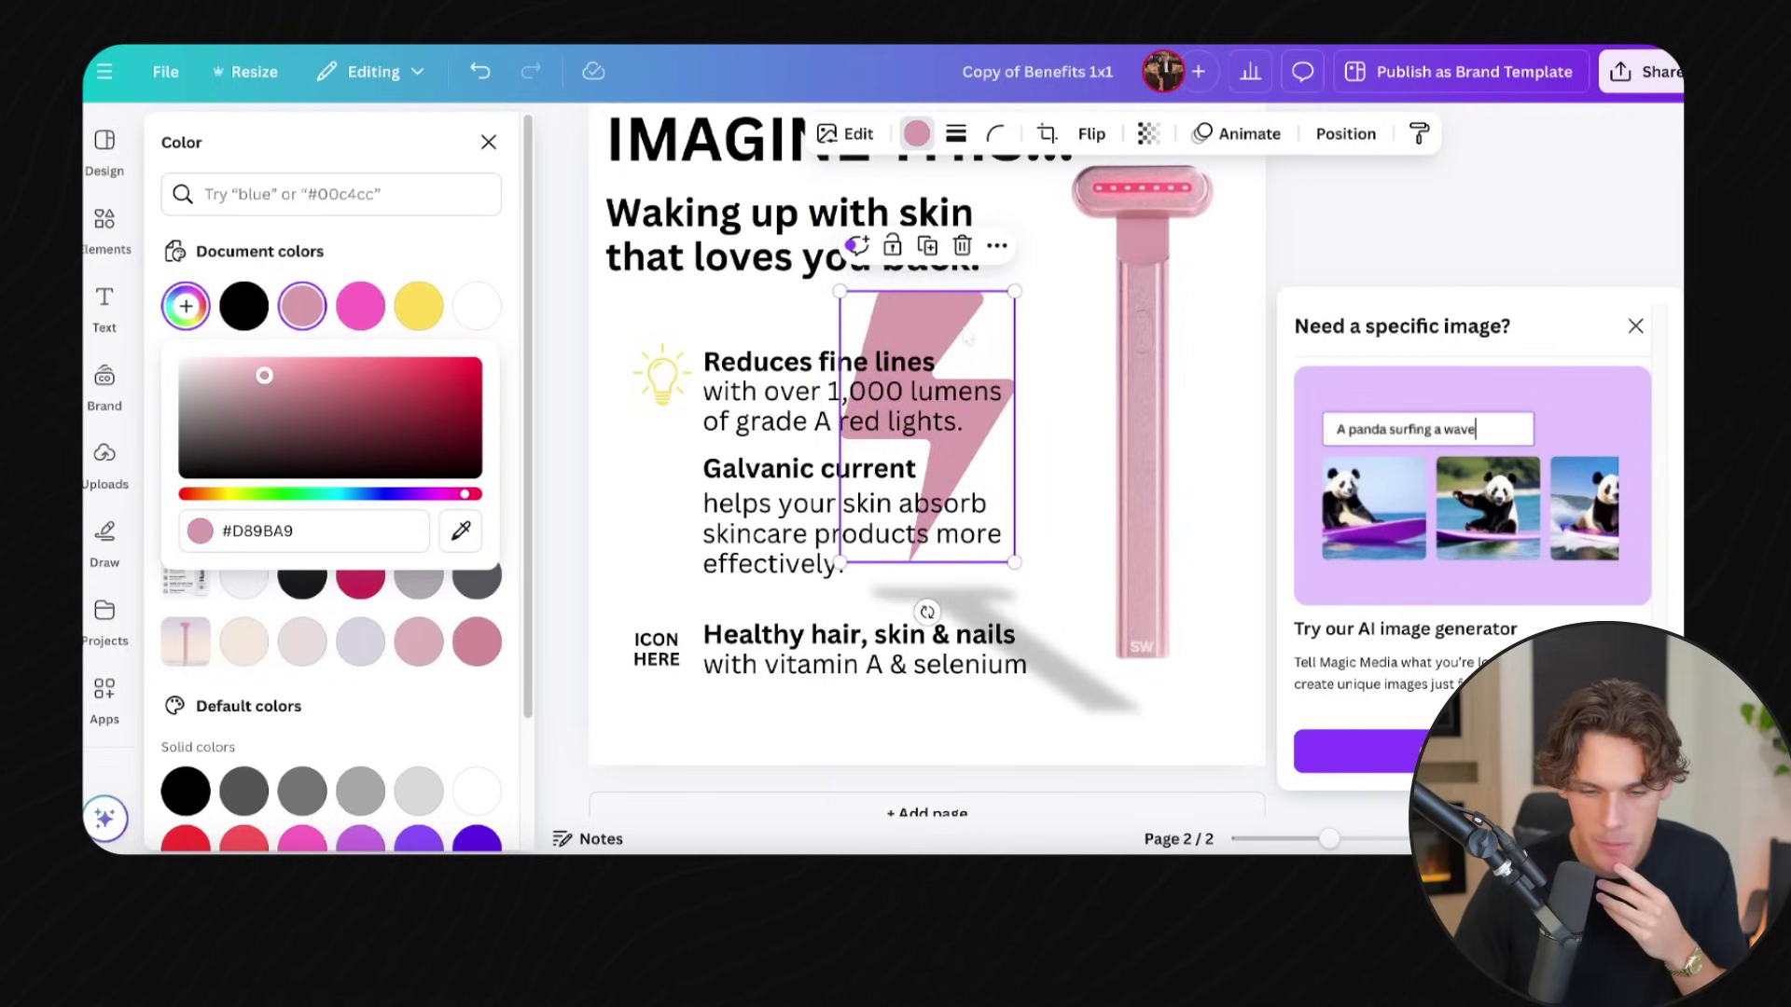
{"action": "left_click_drag", "start_coordinate": [933, 411], "coordinate": [659, 501]}
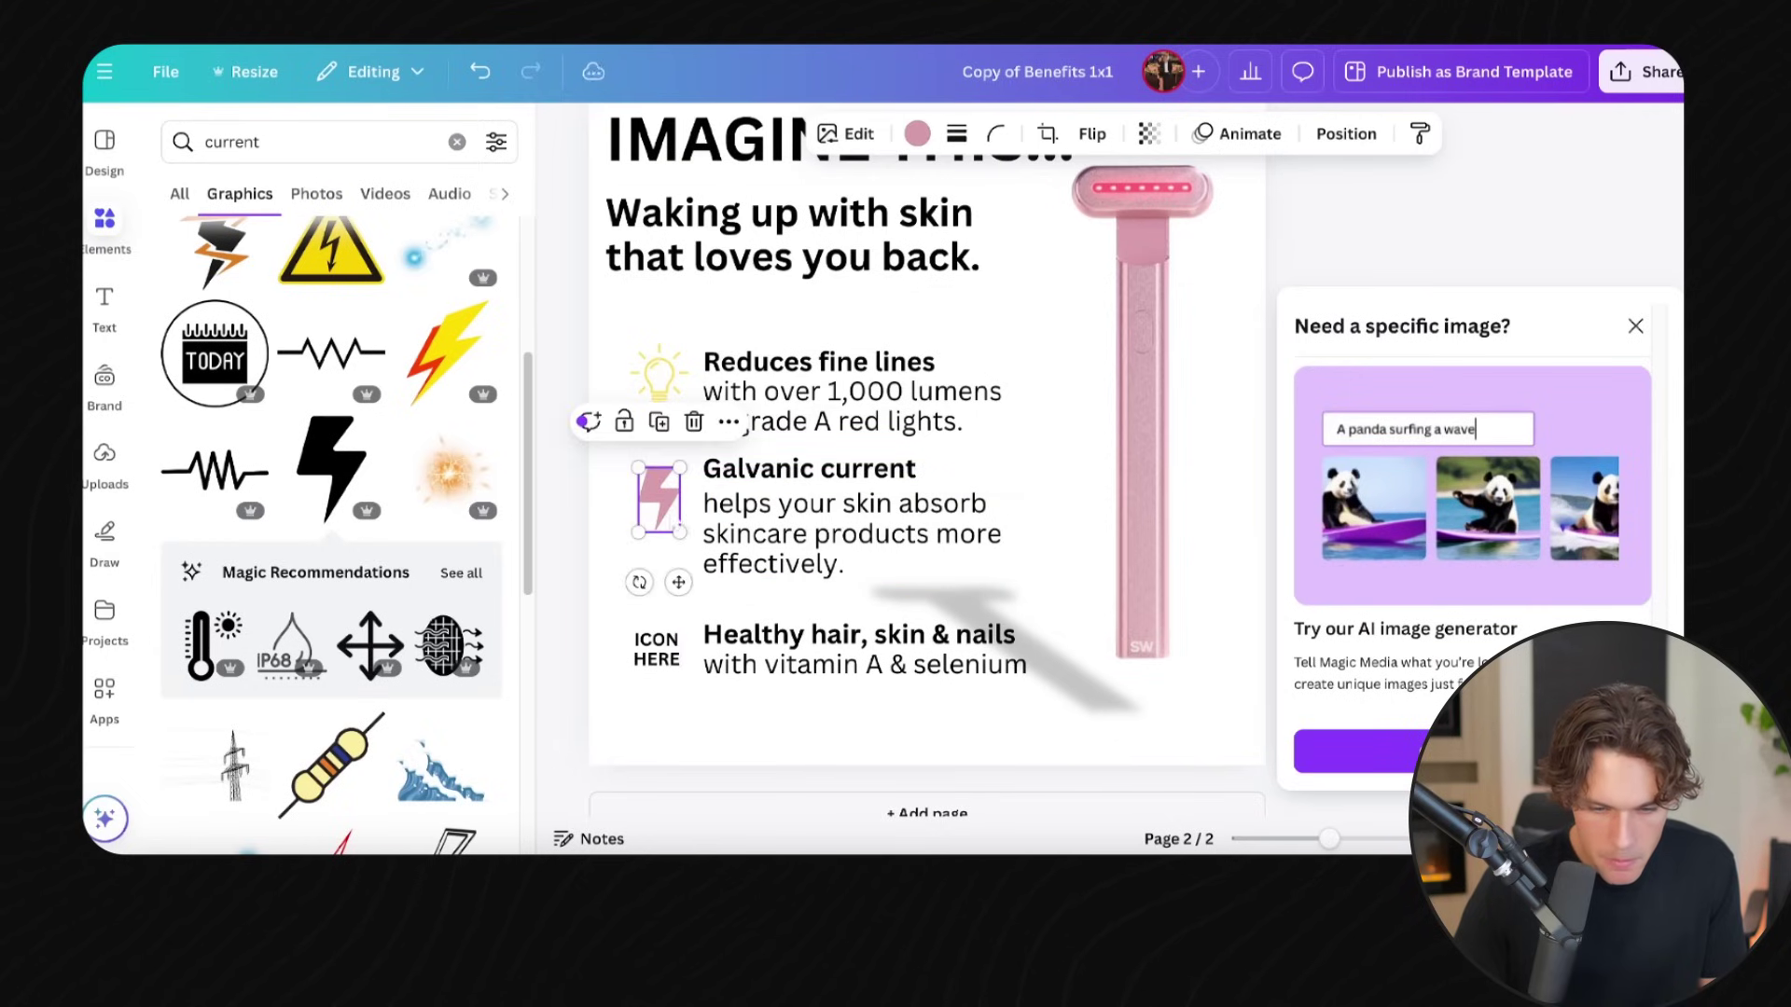
Replace the third benefit with "Facial massage" and "Reduces puffiness and boosts radiance.", taken from the Google overview, and remove its icon placeholder.
{"action": "left_click", "coordinate": [878, 554]}
{"action": "left_click", "coordinate": [924, 597]}
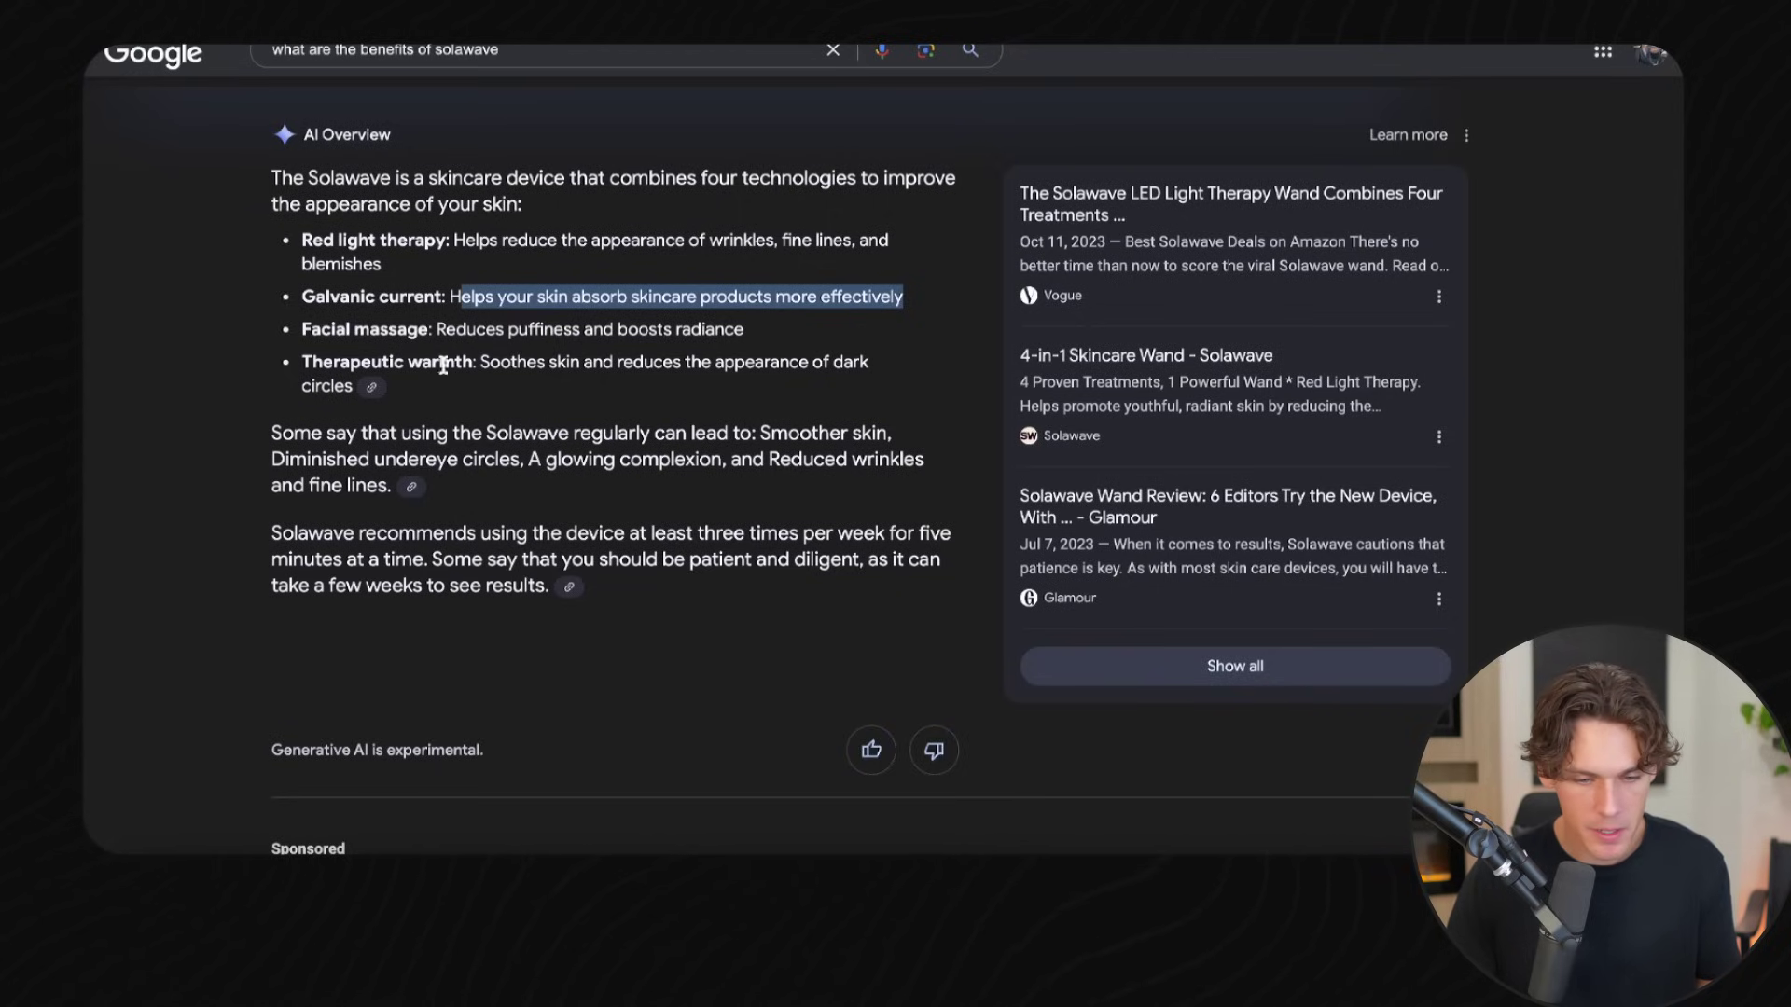
{"action": "left_click", "coordinate": [303, 332]}
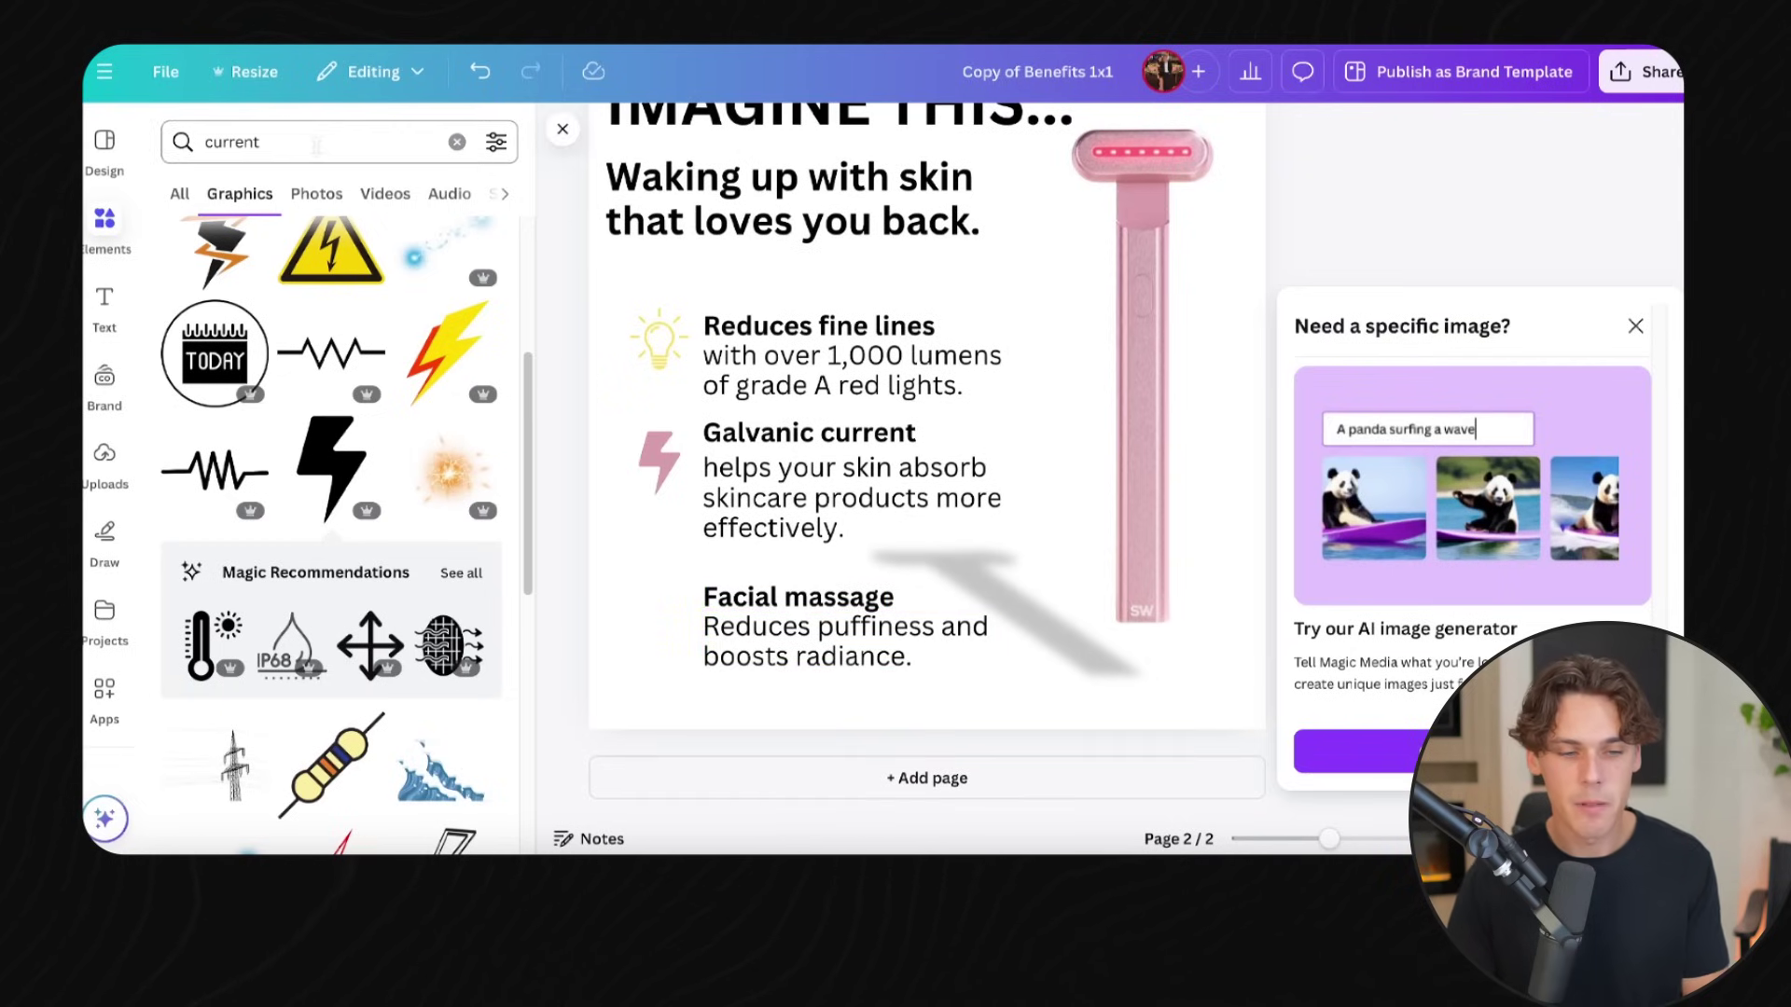
Search the graphics for "facial".
{"action": "left_click", "coordinate": [316, 146]}
{"action": "type", "text": "facial"}
{"action": "key", "text": "Return"}
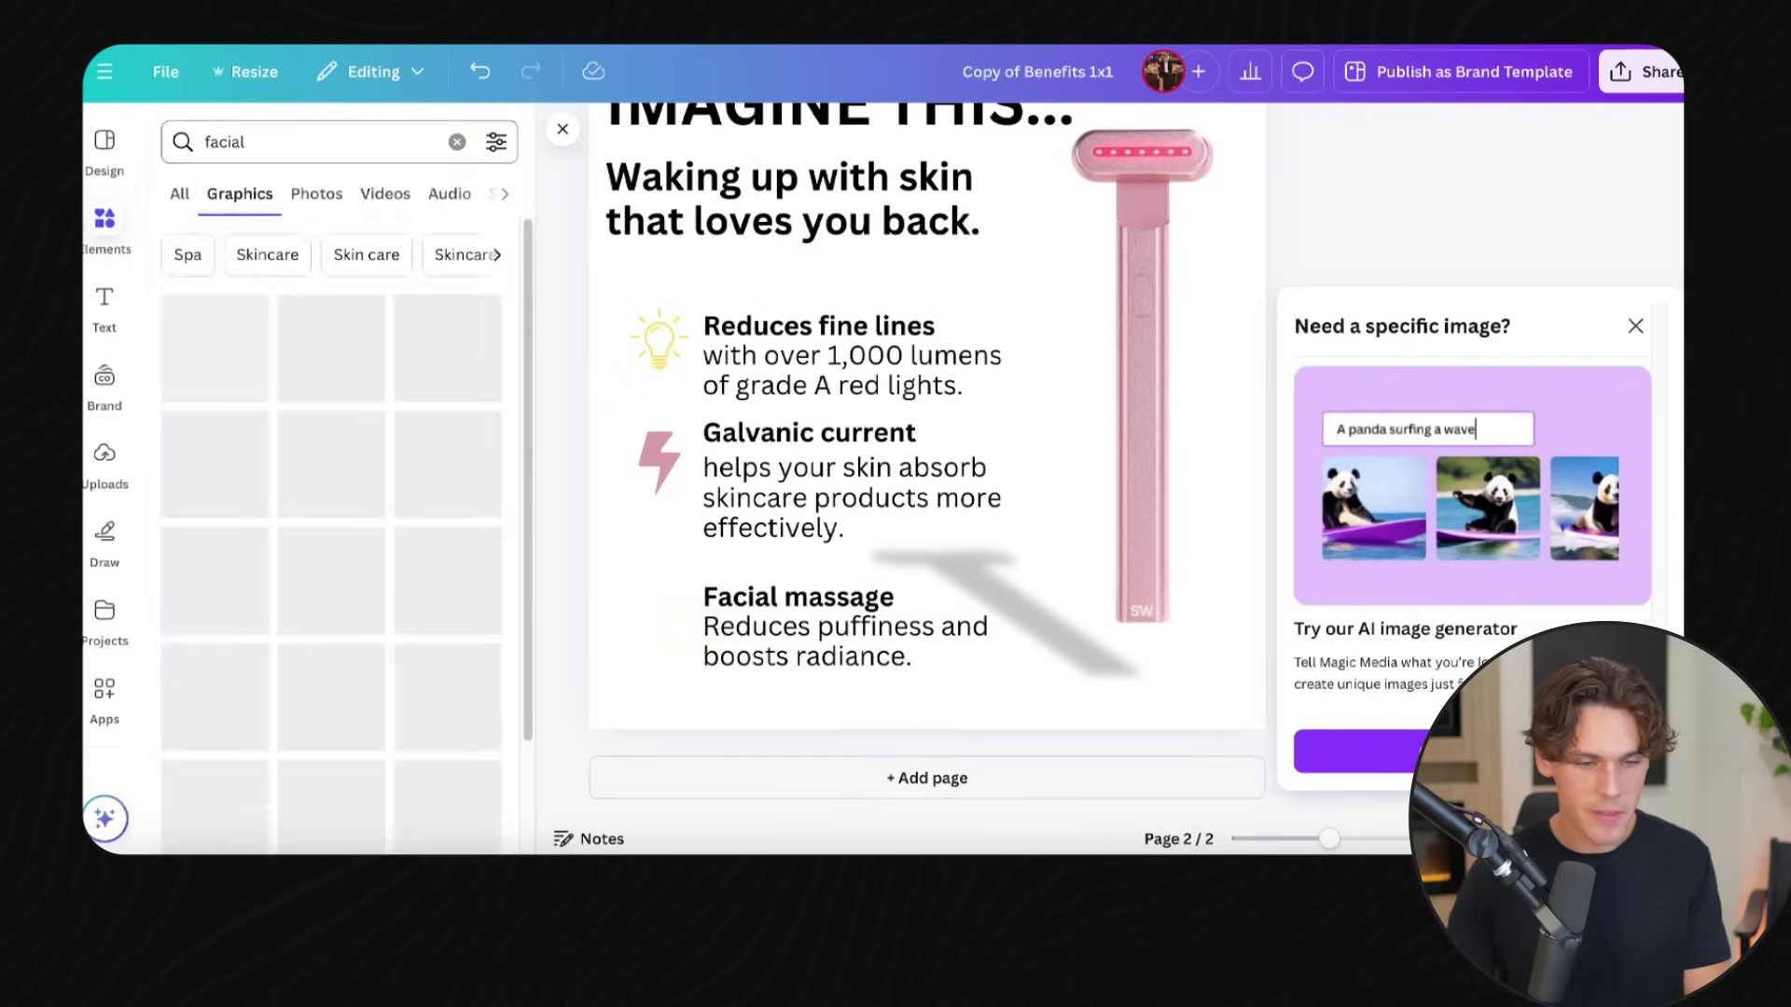
Insert the thin line drawing of a woman's facial massage, colour it brand light blue, and shrink it beside "Facial massage".
{"action": "left_click", "coordinate": [214, 350]}
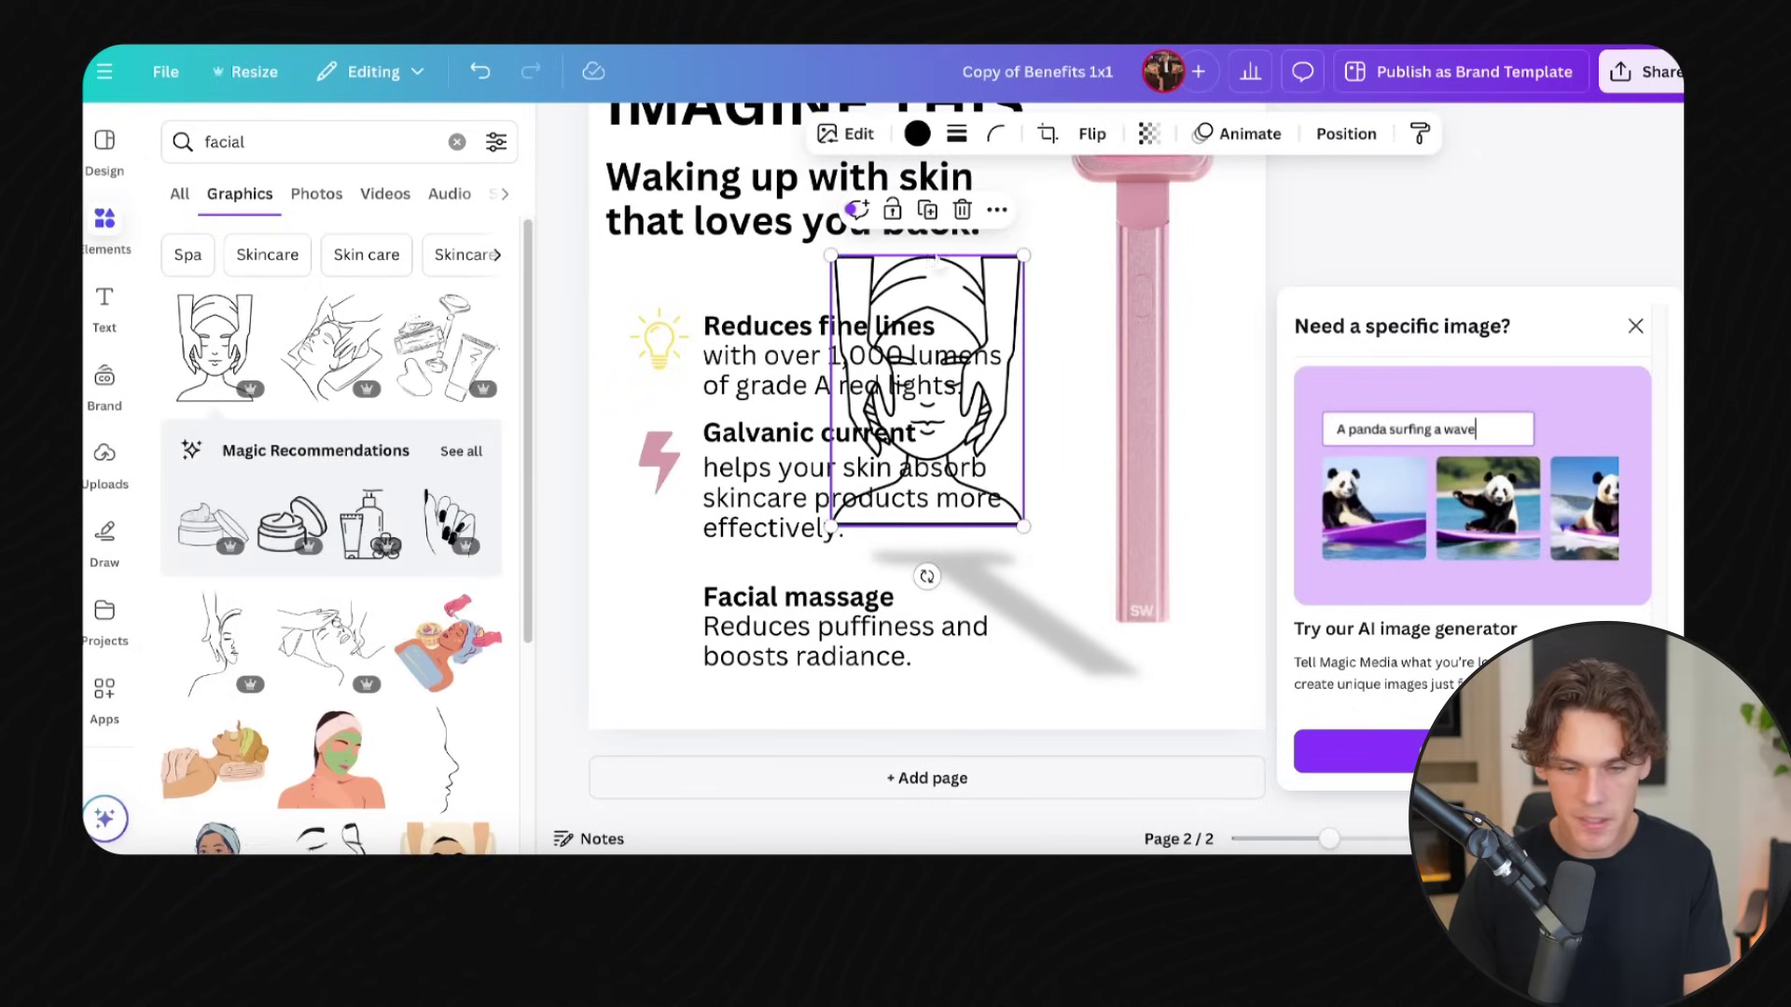
{"action": "left_click", "coordinate": [917, 134]}
{"action": "scroll", "coordinate": [287, 451], "scroll_direction": "down", "scroll_amount": 2}
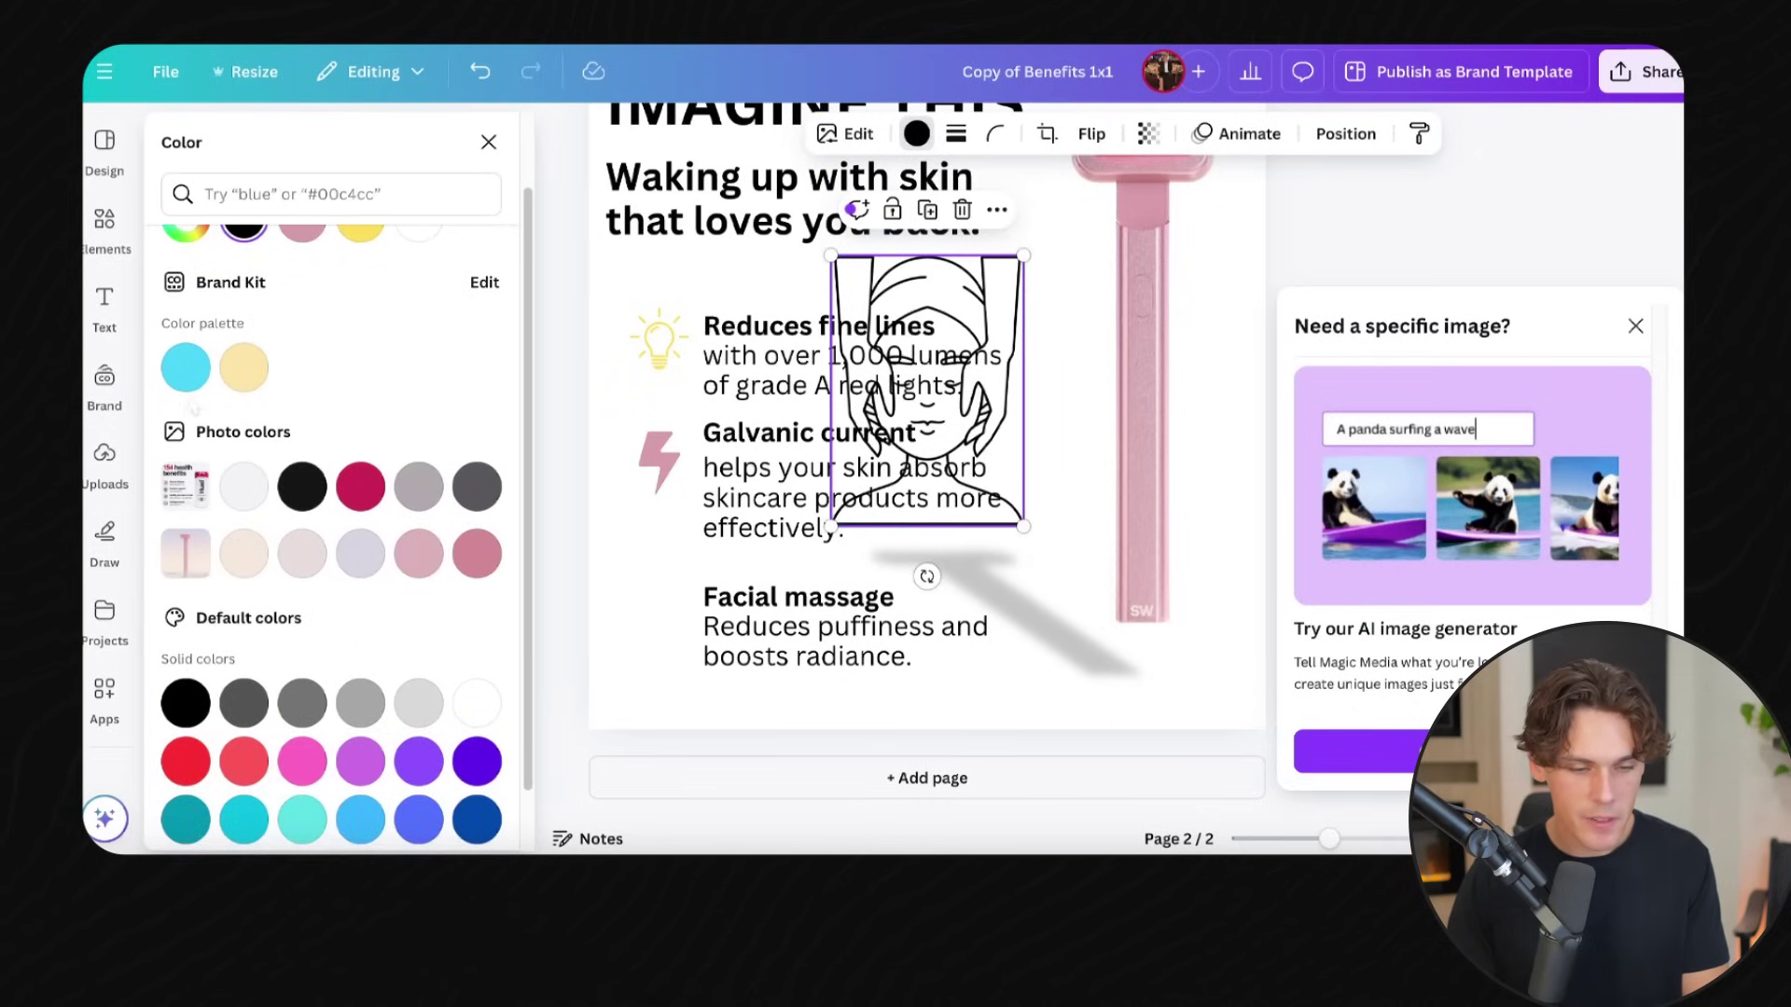
{"action": "left_click", "coordinate": [188, 372]}
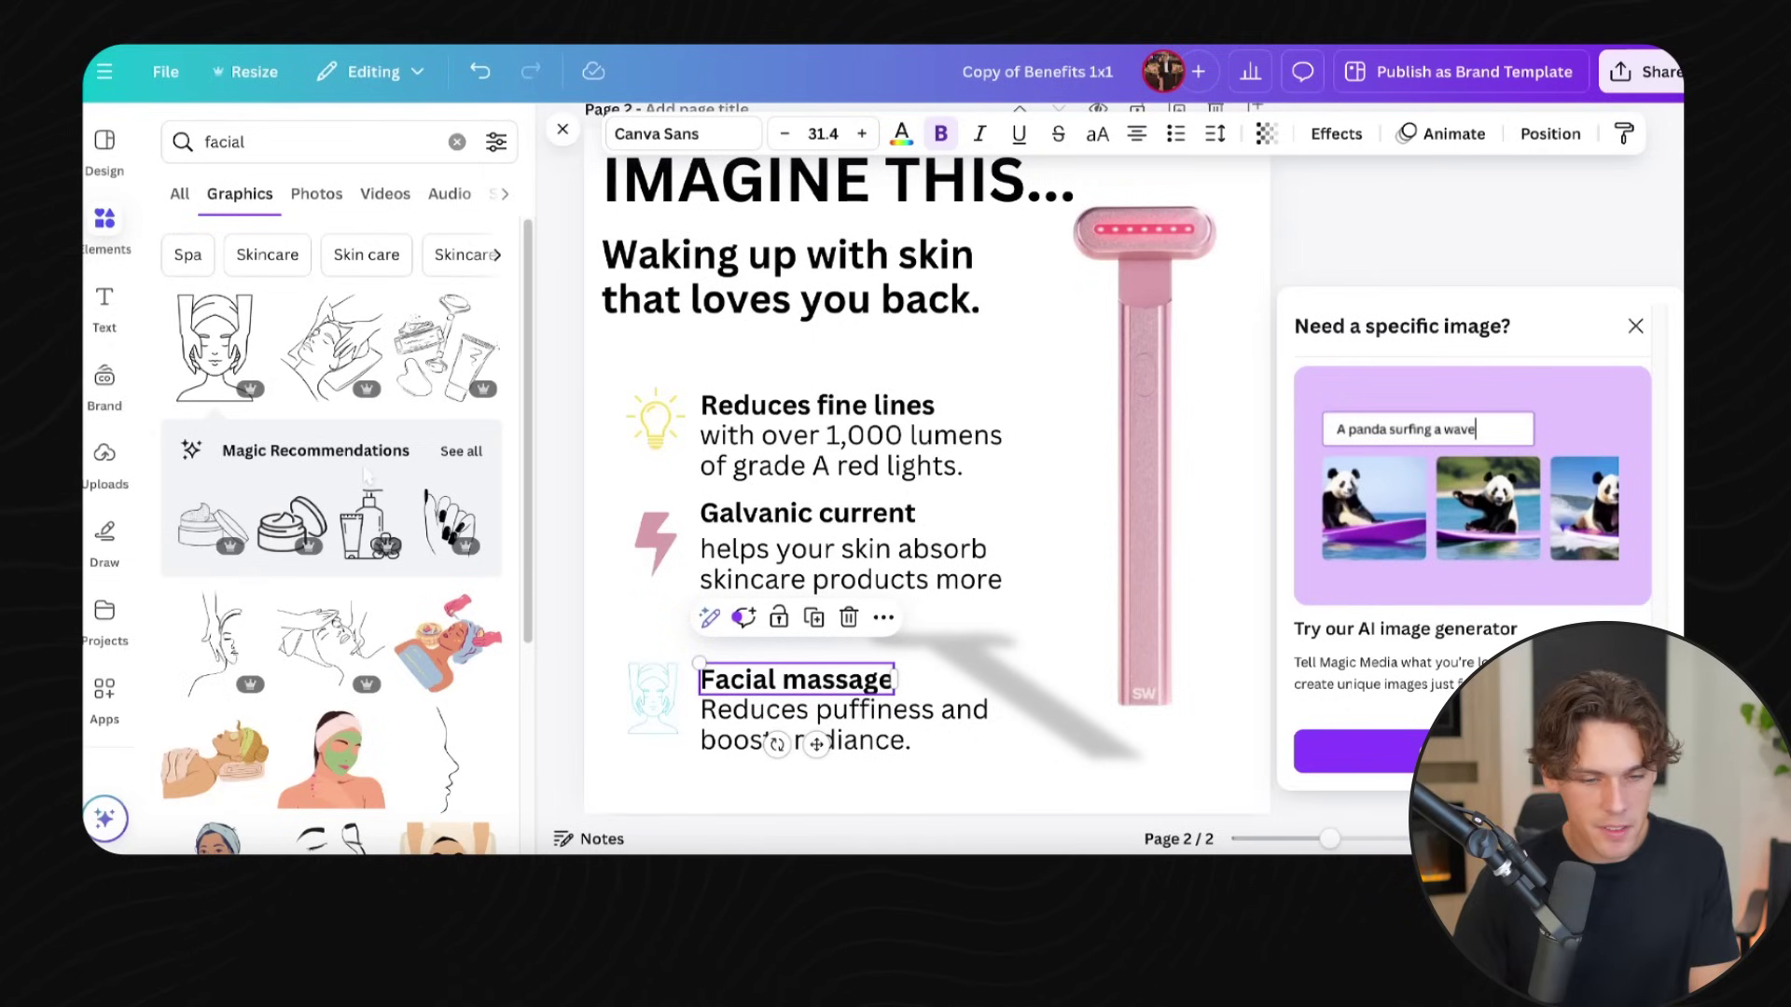
Swap the facial icon for the bold outlined face with two hands, colour it brand light blue, and shrink it beside "Facial massage".
{"action": "scroll", "coordinate": [364, 475], "scroll_direction": "down", "scroll_amount": 4}
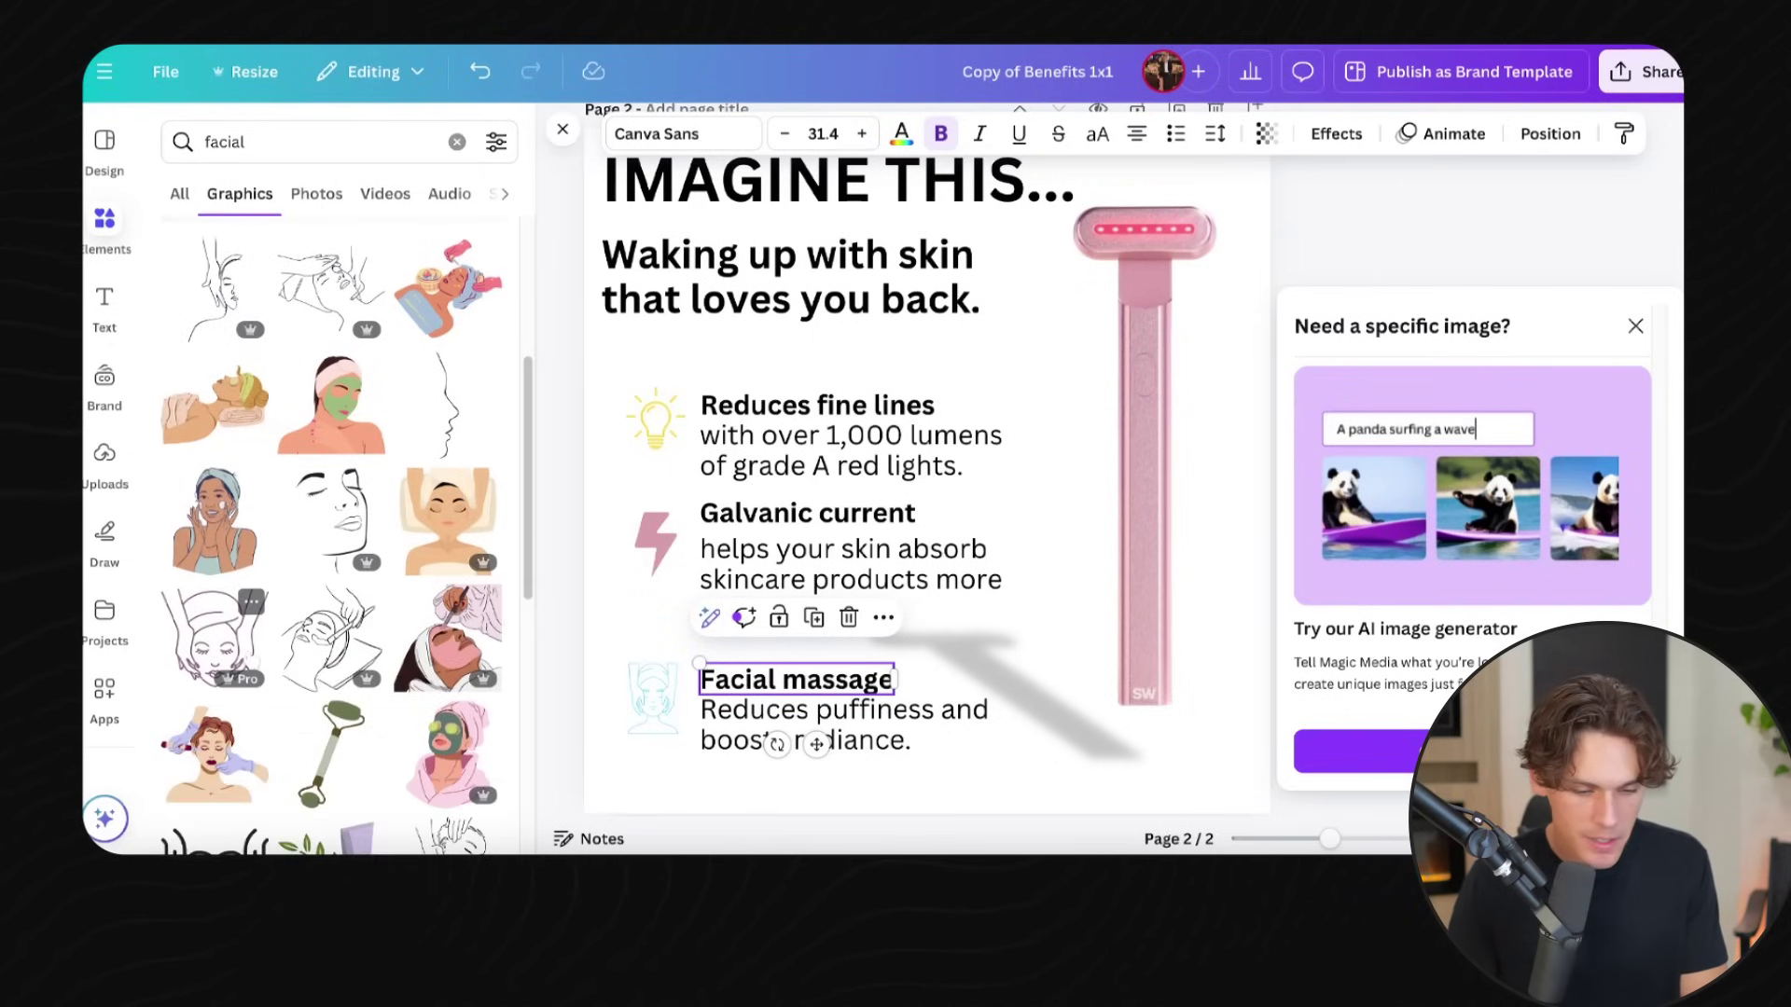
{"action": "scroll", "coordinate": [224, 644], "scroll_direction": "down", "scroll_amount": 2}
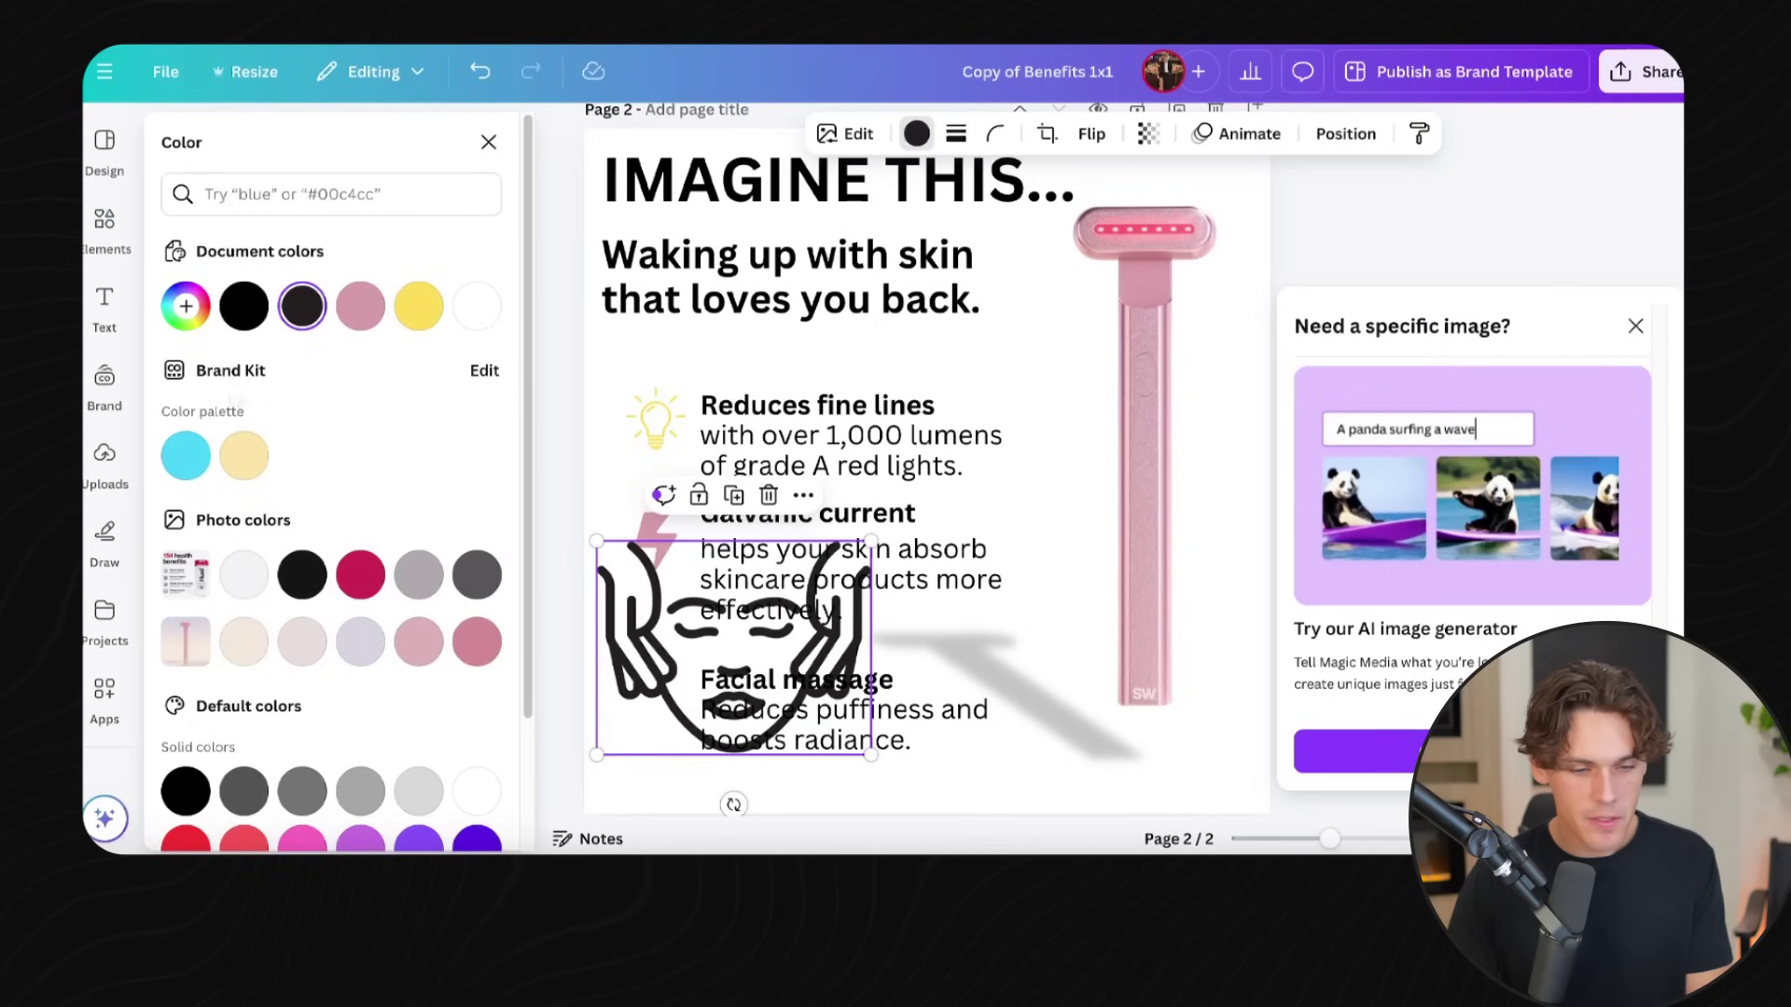
{"action": "left_click", "coordinate": [194, 456]}
{"action": "left_click", "coordinate": [949, 642]}
{"action": "left_click", "coordinate": [835, 602]}
{"action": "left_click_drag", "start_coordinate": [870, 544], "coordinate": [664, 704]}
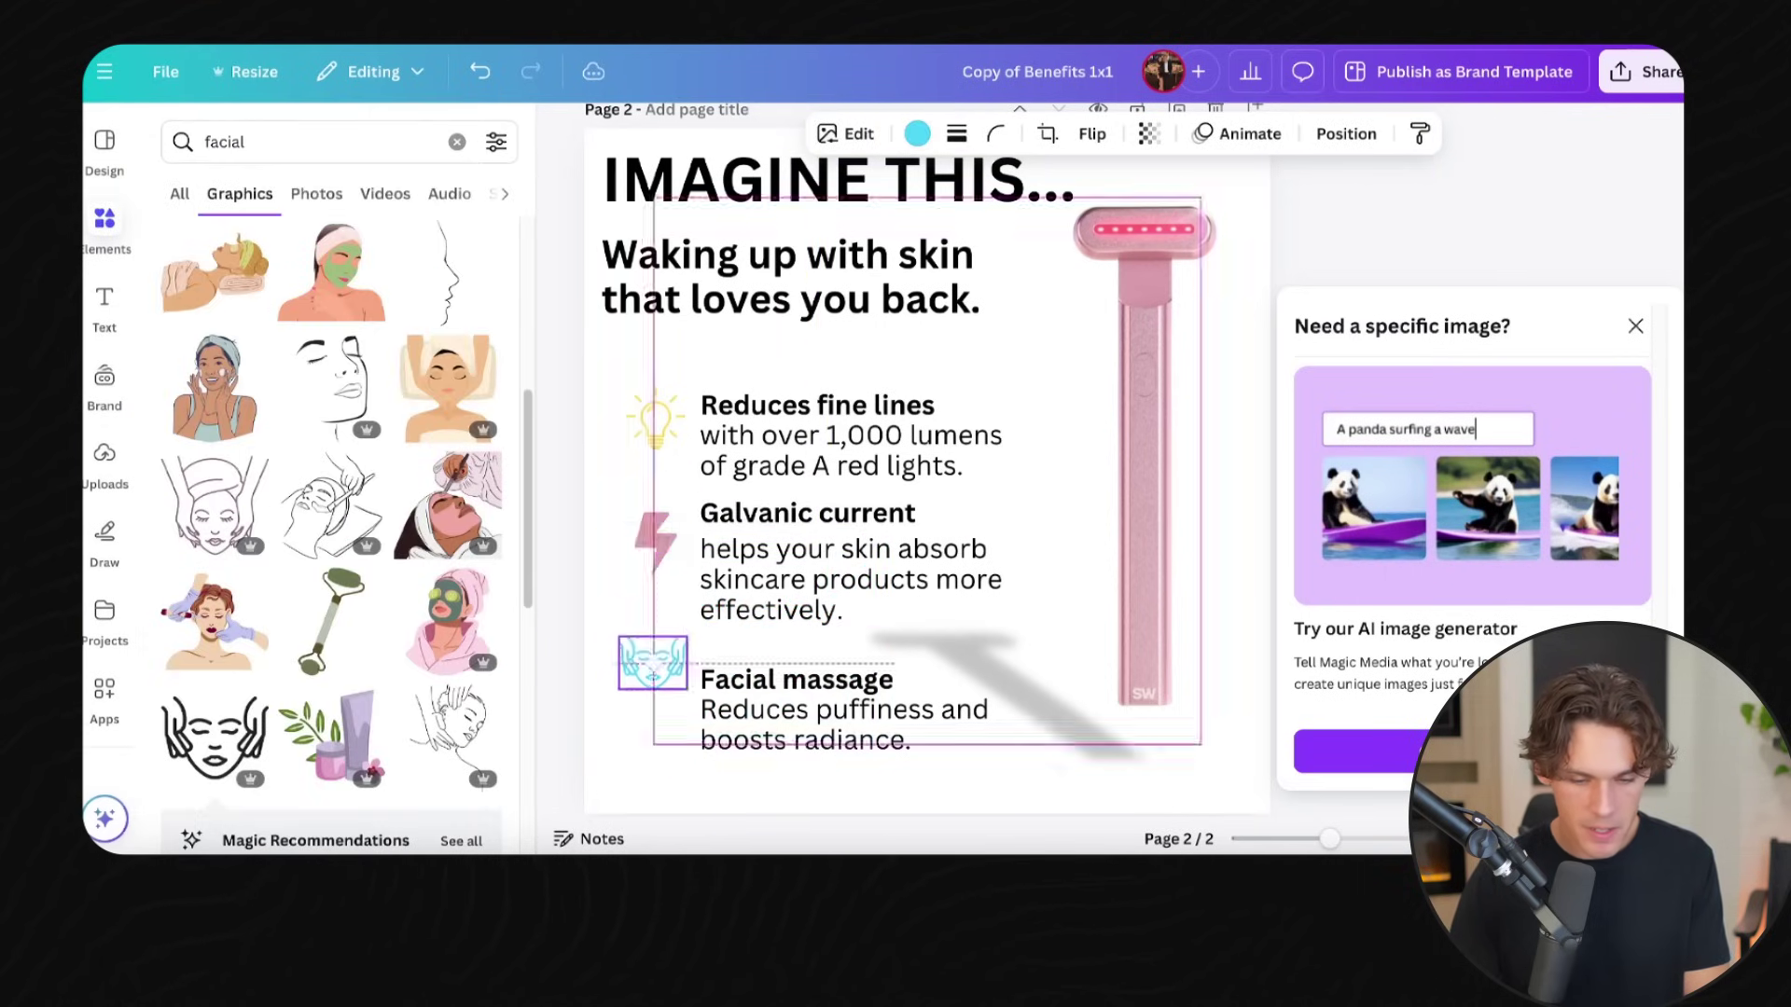
Move the "Galvanic current" benefit and its lightning bolt down slightly to even out the spacing between the three benefits.
{"action": "scroll", "coordinate": [913, 601], "scroll_direction": "down", "scroll_amount": 2}
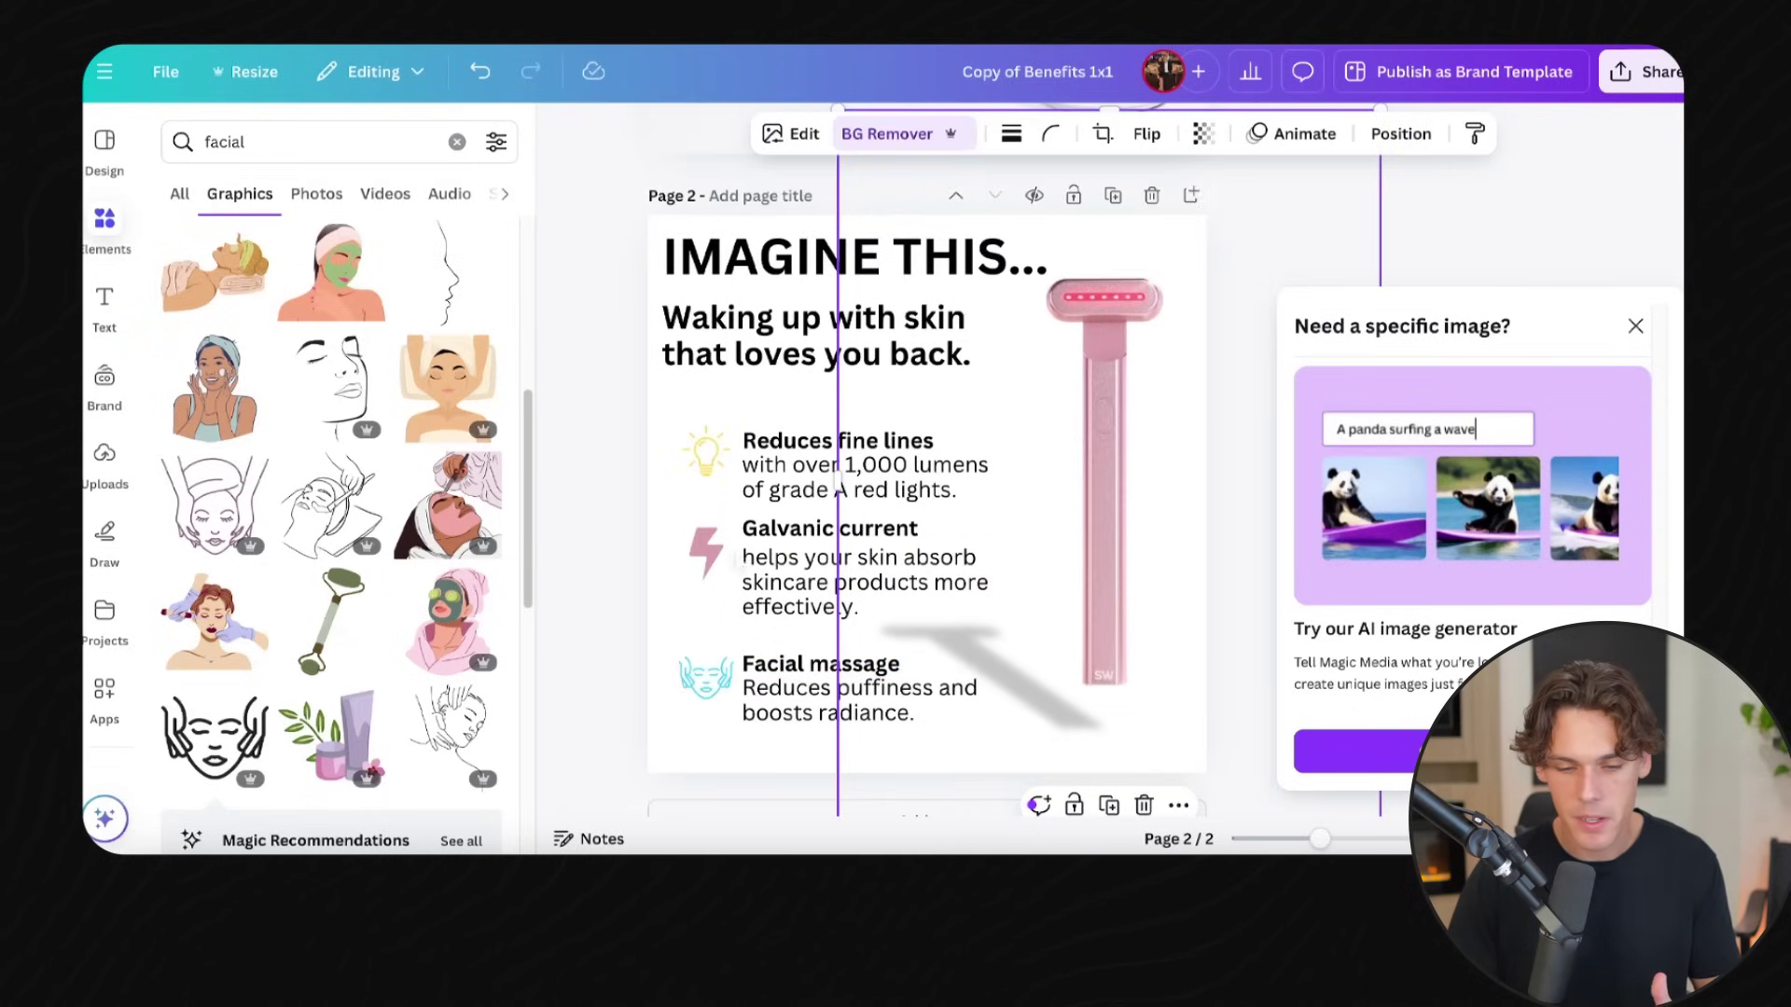
{"action": "left_click", "coordinate": [765, 403]}
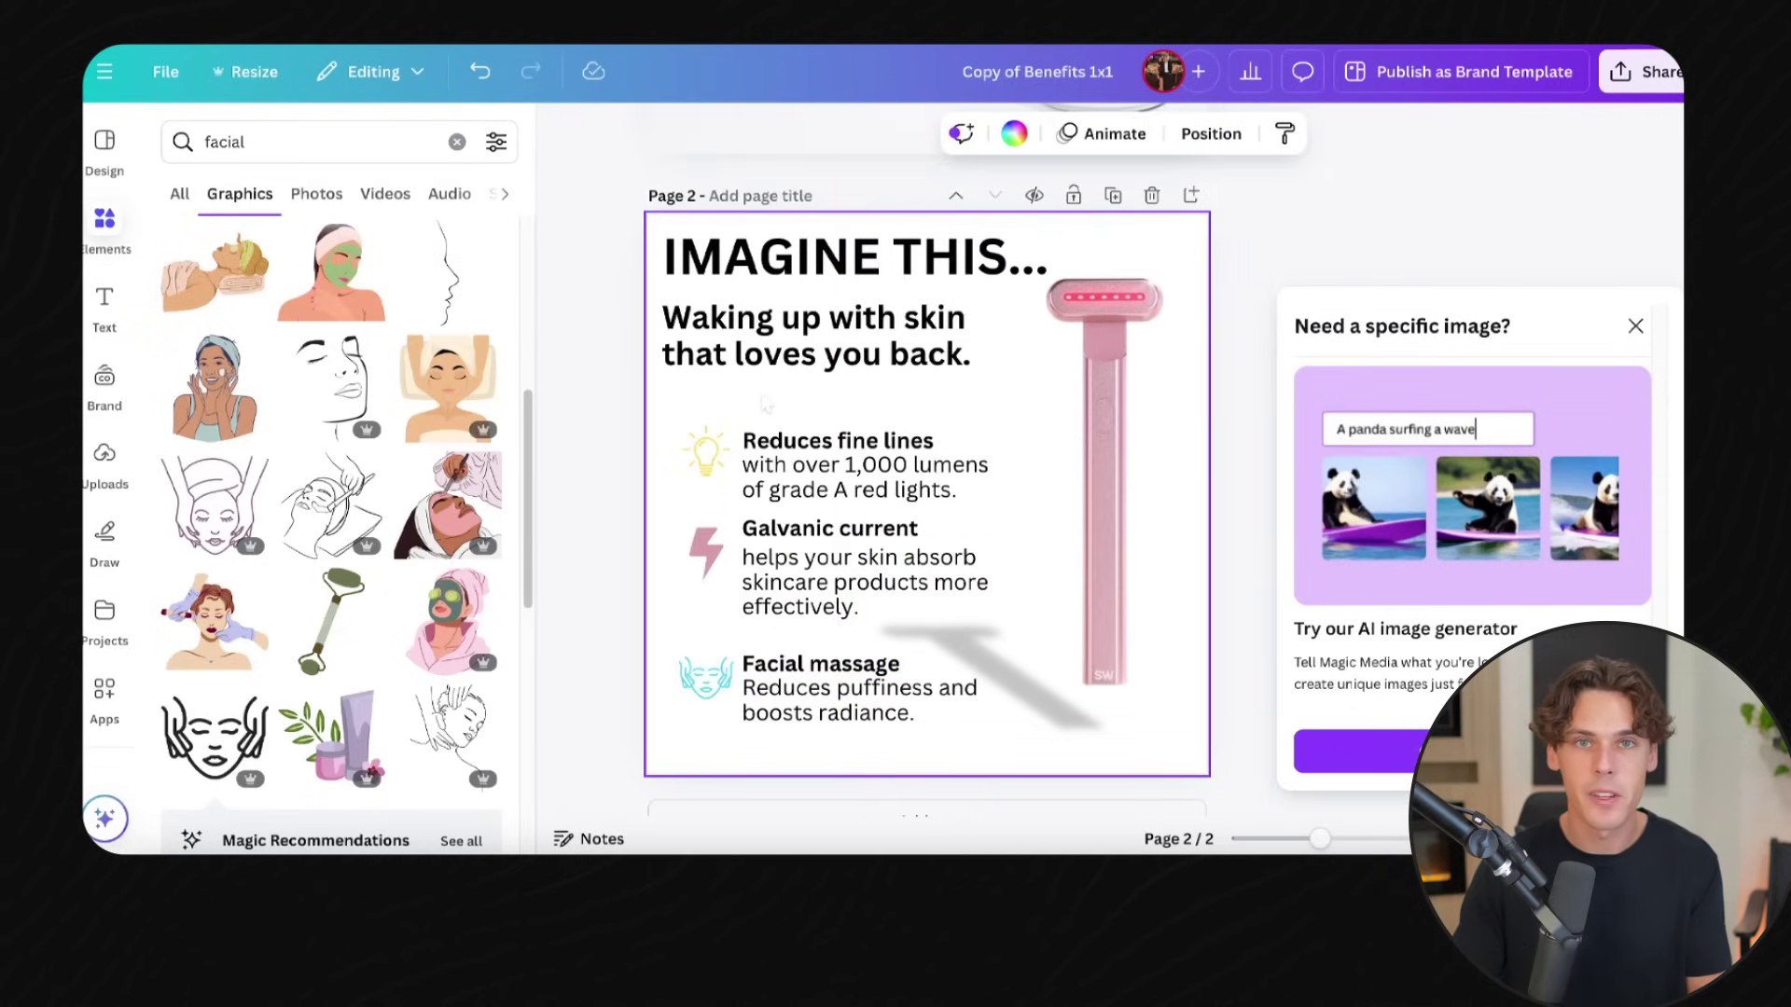
{"action": "left_click_drag", "start_coordinate": [676, 513], "coordinate": [1026, 642]}
{"action": "left_click", "coordinate": [714, 649]}
Adjust the face massage icon's size and line up the light bulb, lightning bolt and face icons in one vertical column.
{"action": "left_click", "coordinate": [703, 686]}
{"action": "scroll", "coordinate": [707, 681], "scroll_direction": "up", "scroll_amount": 3}
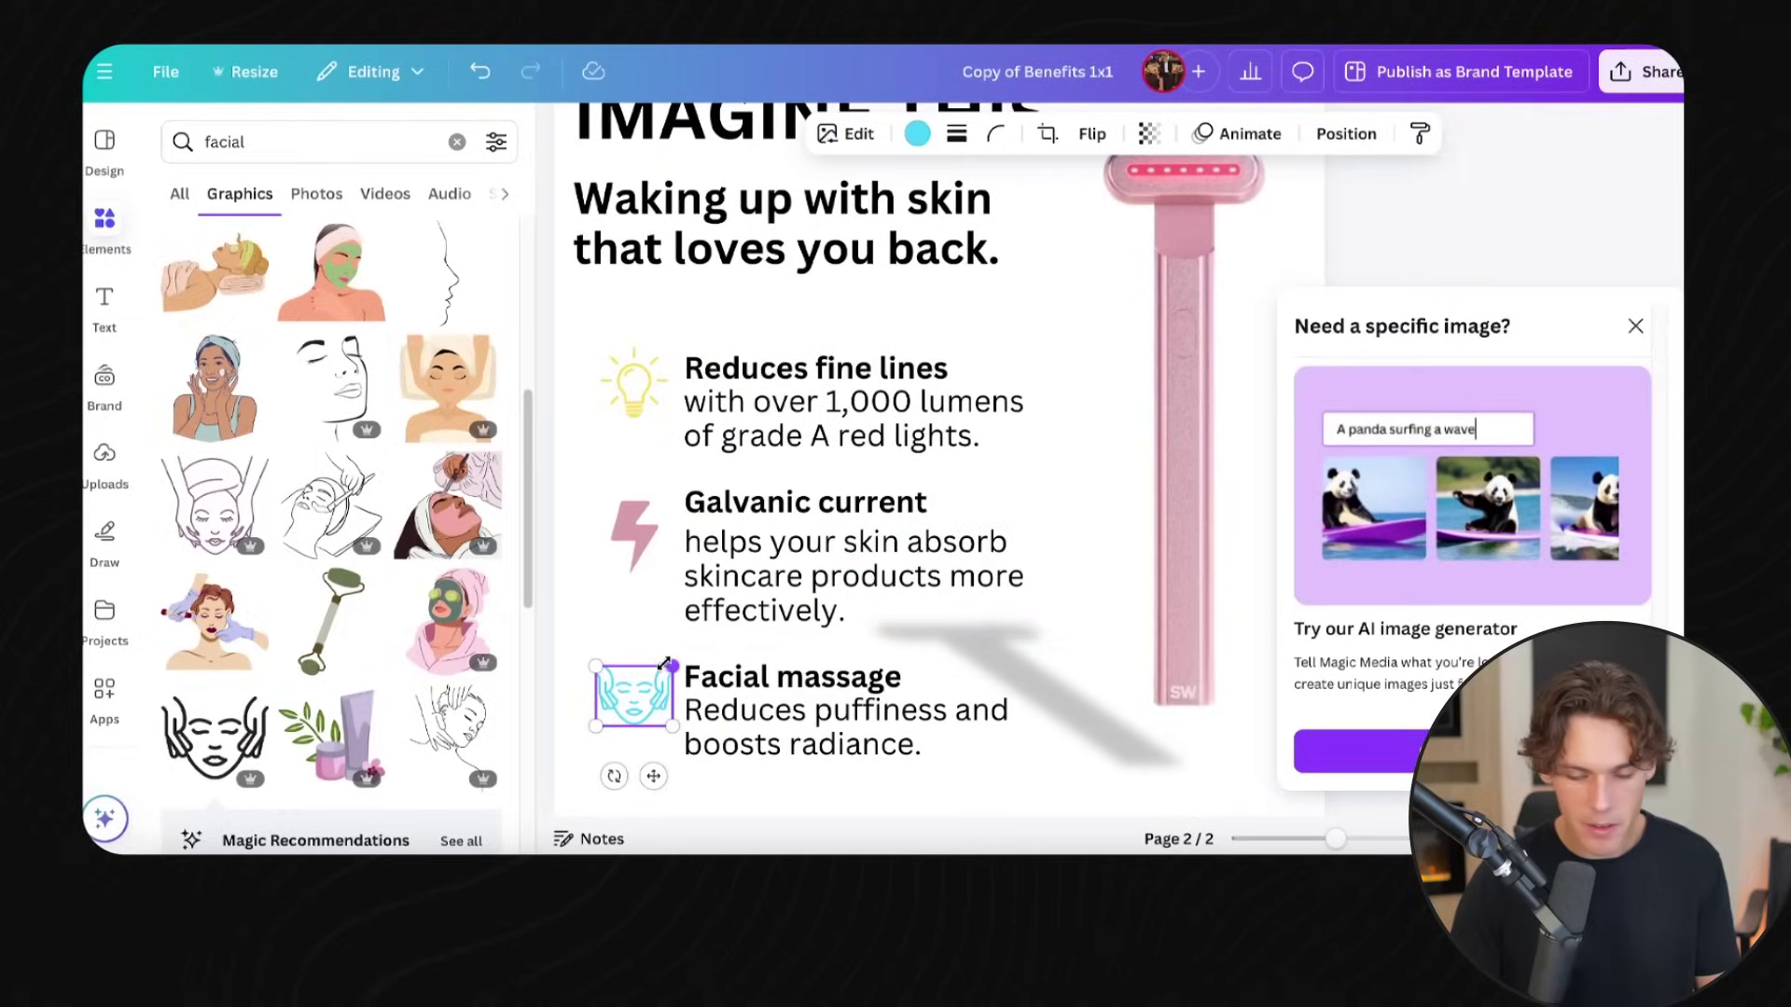
{"action": "left_click", "coordinate": [670, 649]}
{"action": "left_click_drag", "start_coordinate": [633, 696], "coordinate": [631, 705]}
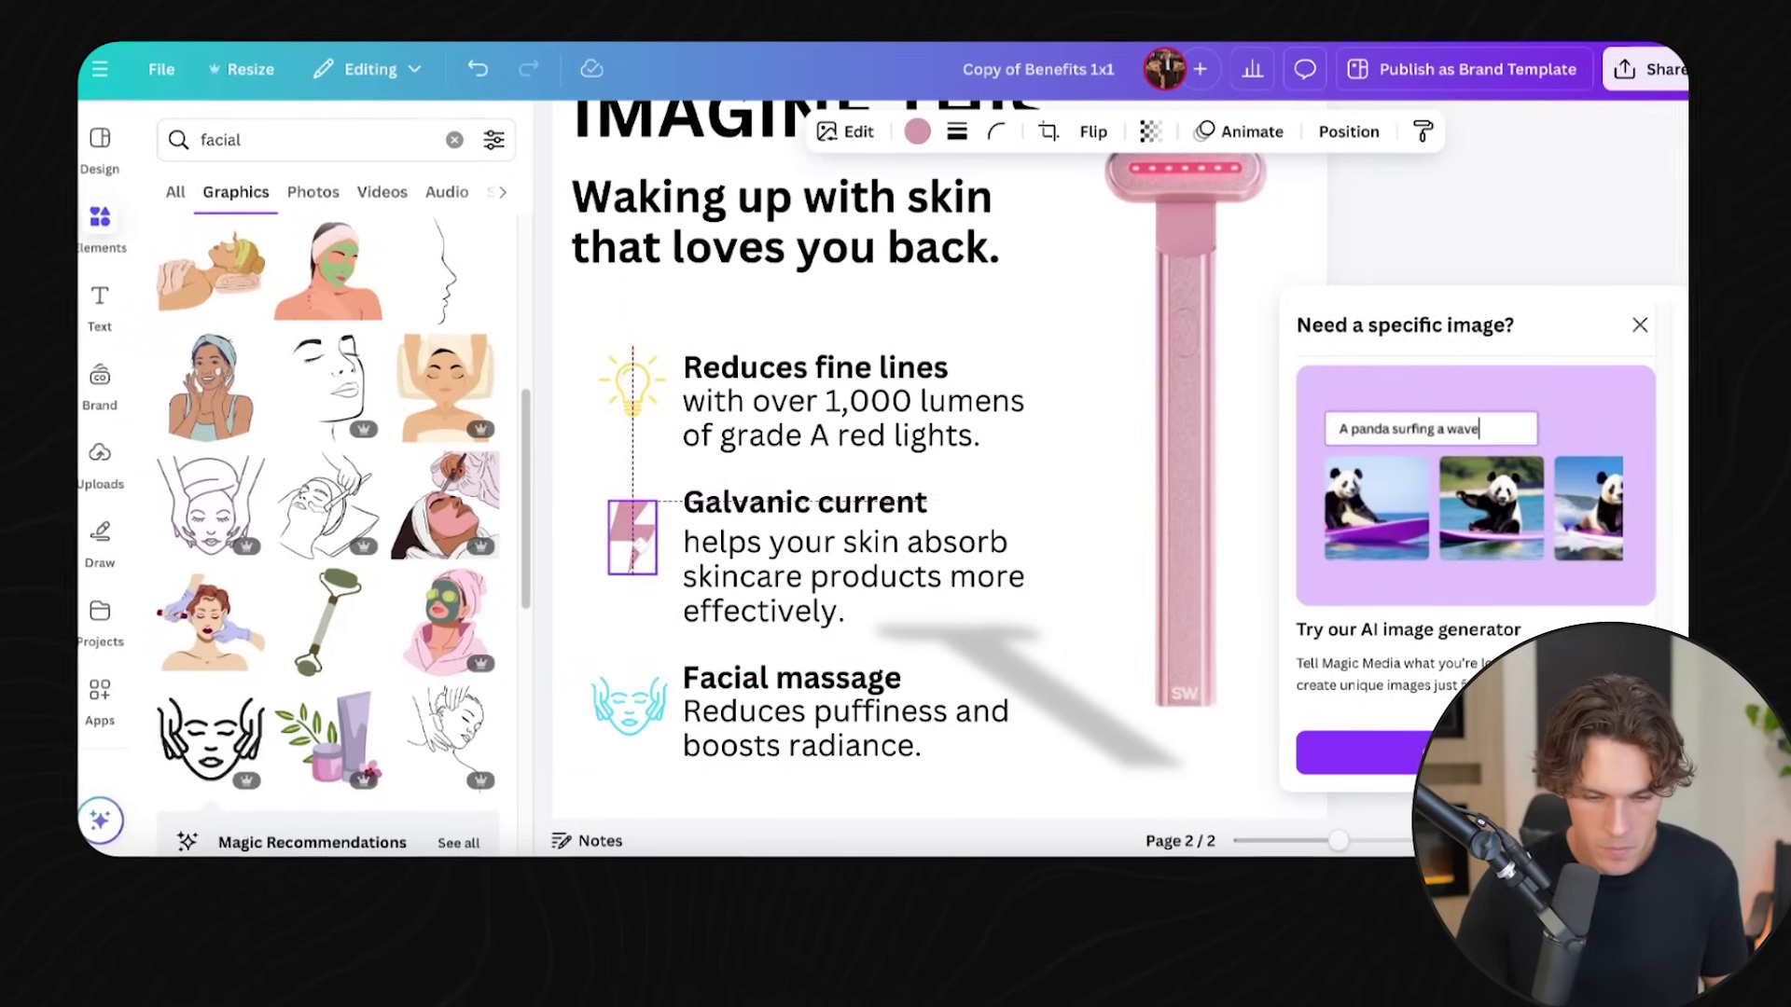
{"action": "left_click", "coordinate": [634, 385]}
{"action": "left_click_drag", "start_coordinate": [635, 384], "coordinate": [710, 420]}
{"action": "left_click", "coordinate": [905, 327]}
Check the alignment and spacing of the three benefit icons against their texts on page 2.
{"action": "scroll", "coordinate": [905, 326], "scroll_direction": "down", "scroll_amount": 3}
{"action": "scroll", "coordinate": [868, 355], "scroll_direction": "up", "scroll_amount": 1}
{"action": "left_click", "coordinate": [710, 423]}
{"action": "left_click", "coordinate": [712, 528]}
{"action": "left_click", "coordinate": [707, 643]}
{"action": "left_click_drag", "start_coordinate": [707, 643], "coordinate": [707, 644]}
{"action": "left_click", "coordinate": [932, 713]}
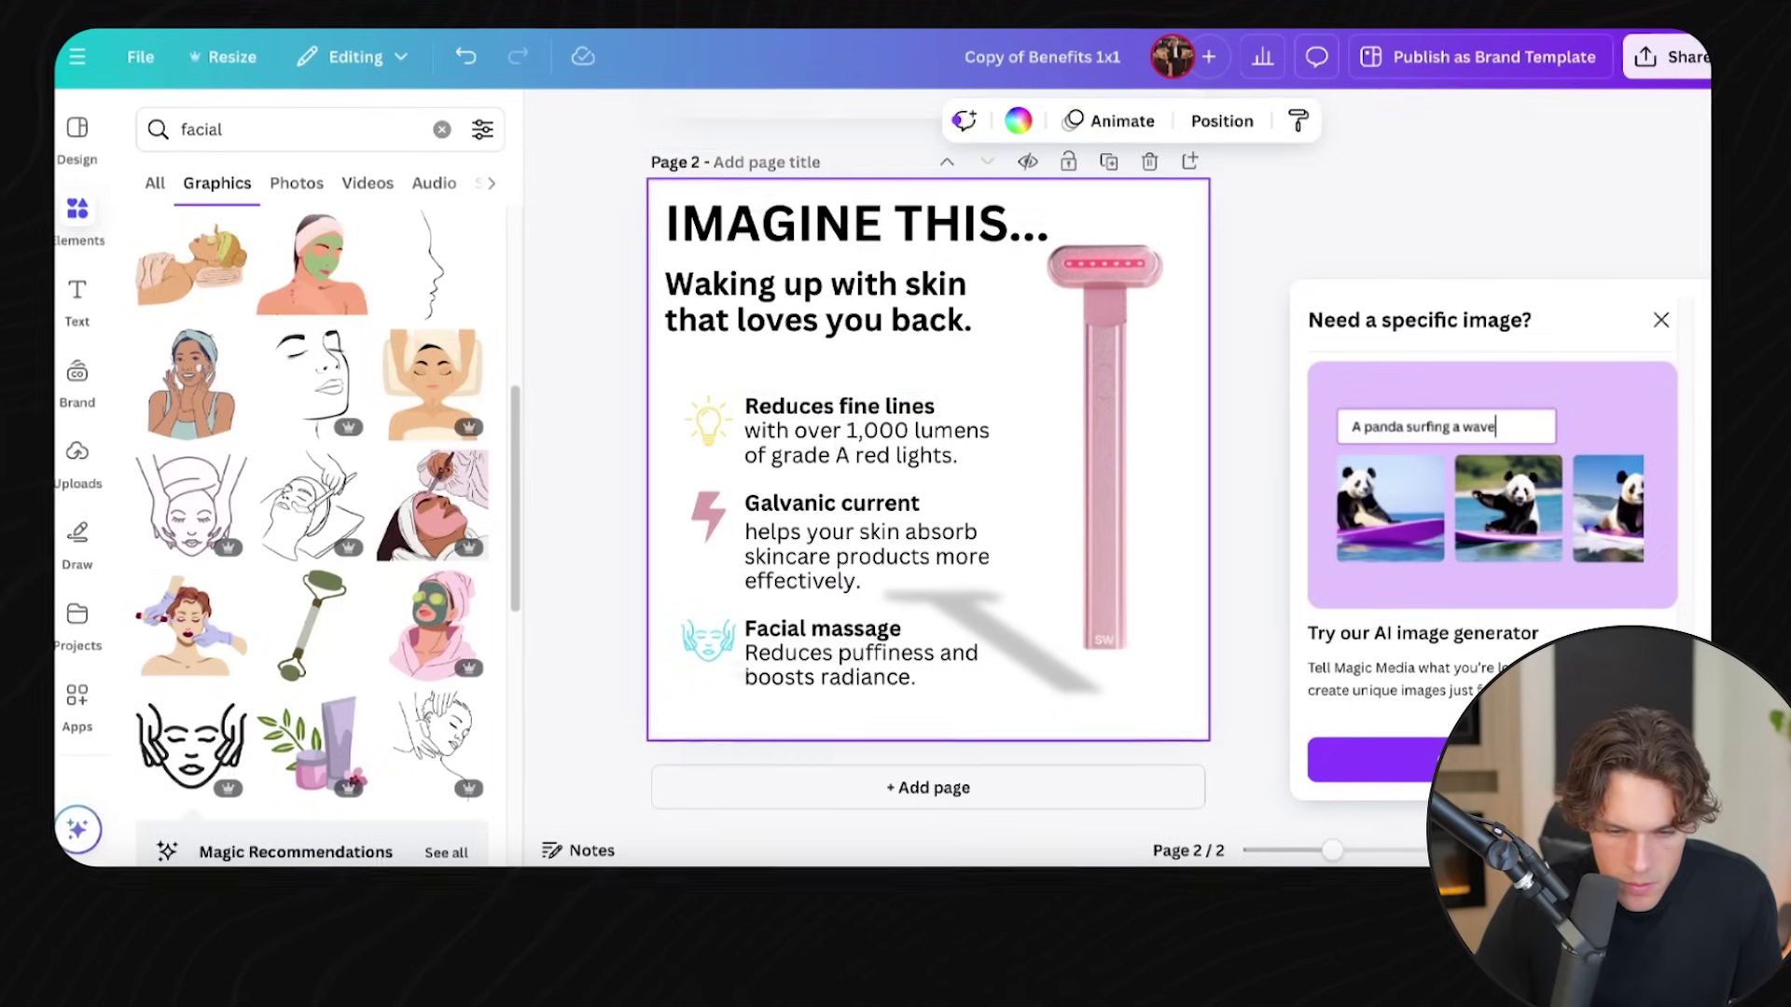
{"action": "left_click", "coordinate": [708, 422]}
{"action": "scroll", "coordinate": [709, 423], "scroll_direction": "up", "scroll_amount": 2}
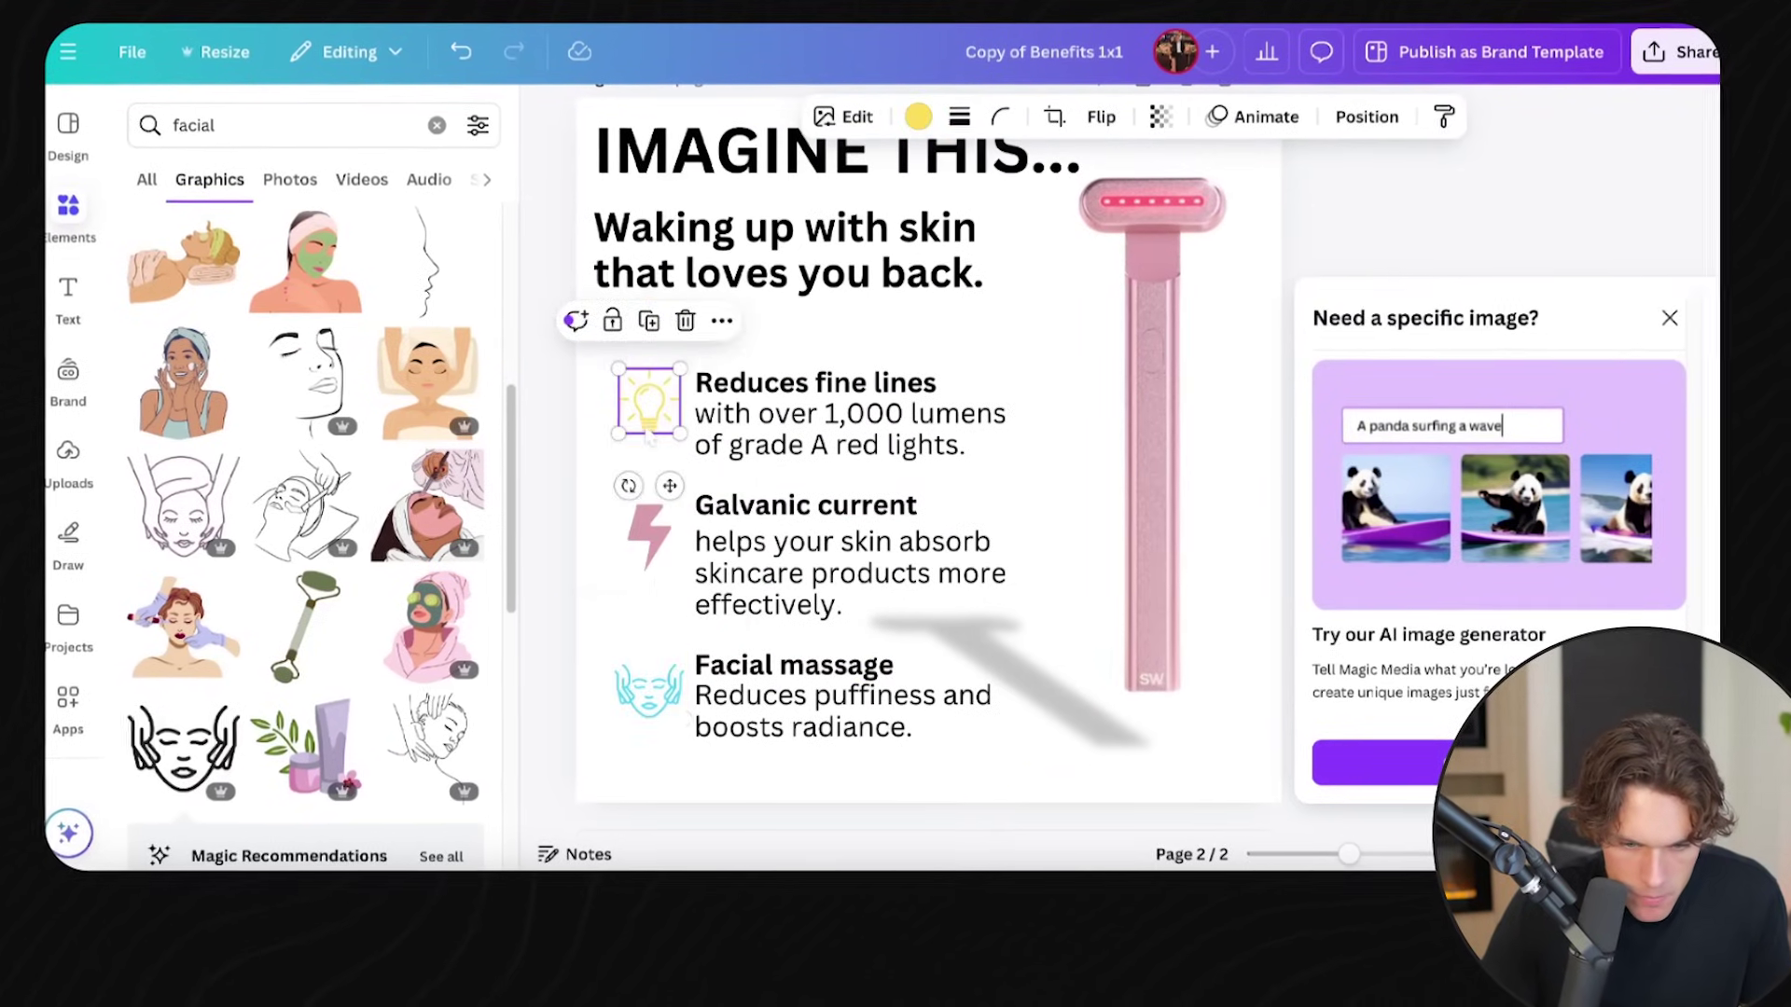
{"action": "scroll", "coordinate": [650, 439], "scroll_direction": "down", "scroll_amount": 2}
{"action": "left_click", "coordinate": [635, 538]}
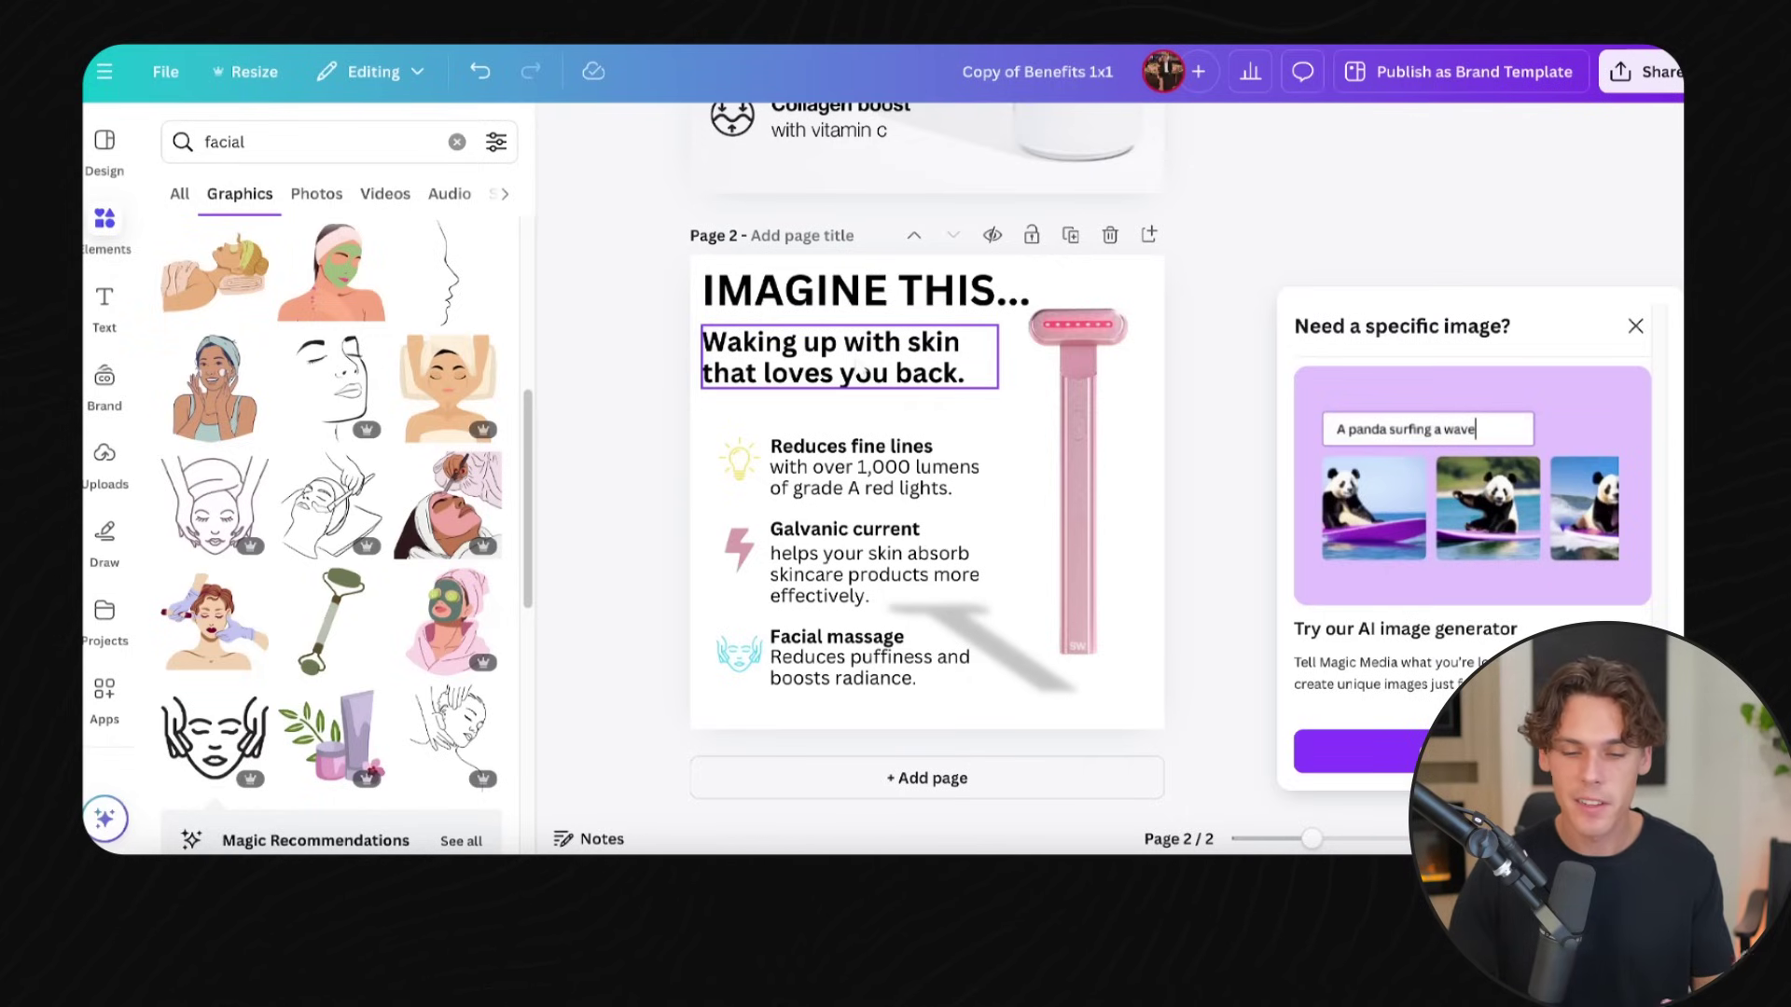
Switch to the Creative OS ad templates and examine the Features & Benefits designs for styling ideas such as coloured backgrounds.
{"action": "left_click", "coordinate": [723, 425]}
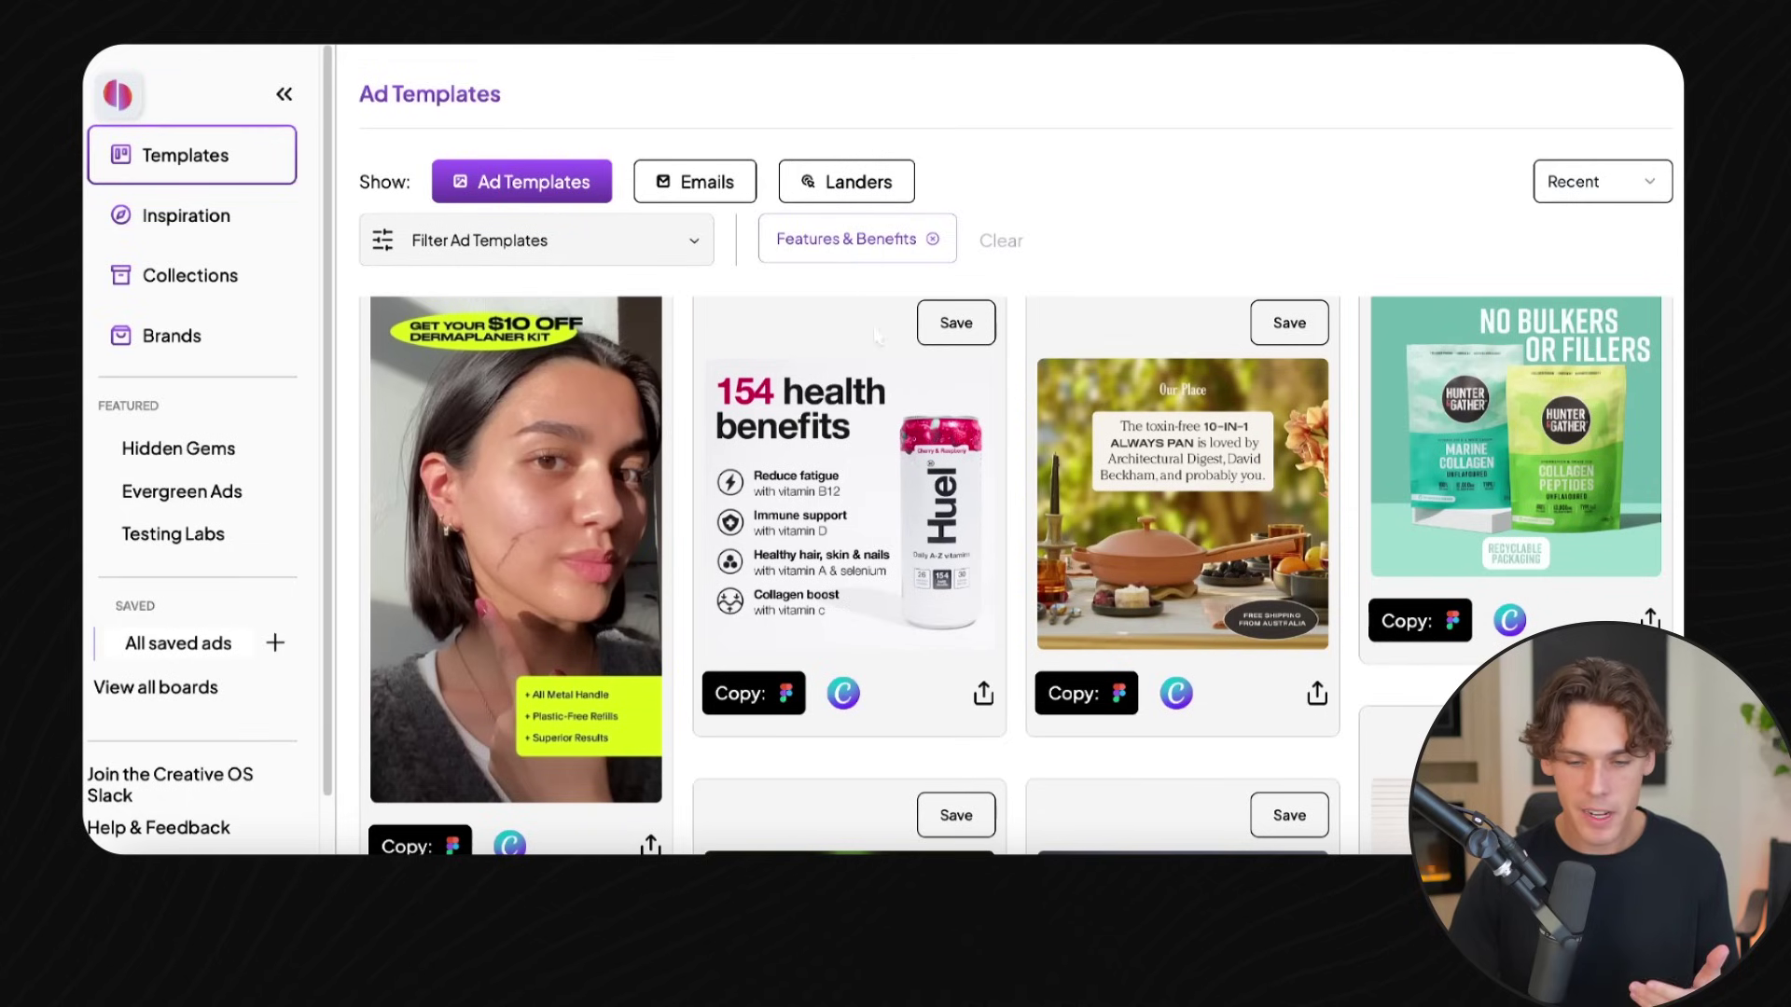
{"action": "scroll", "coordinate": [919, 388], "scroll_direction": "down", "scroll_amount": 5}
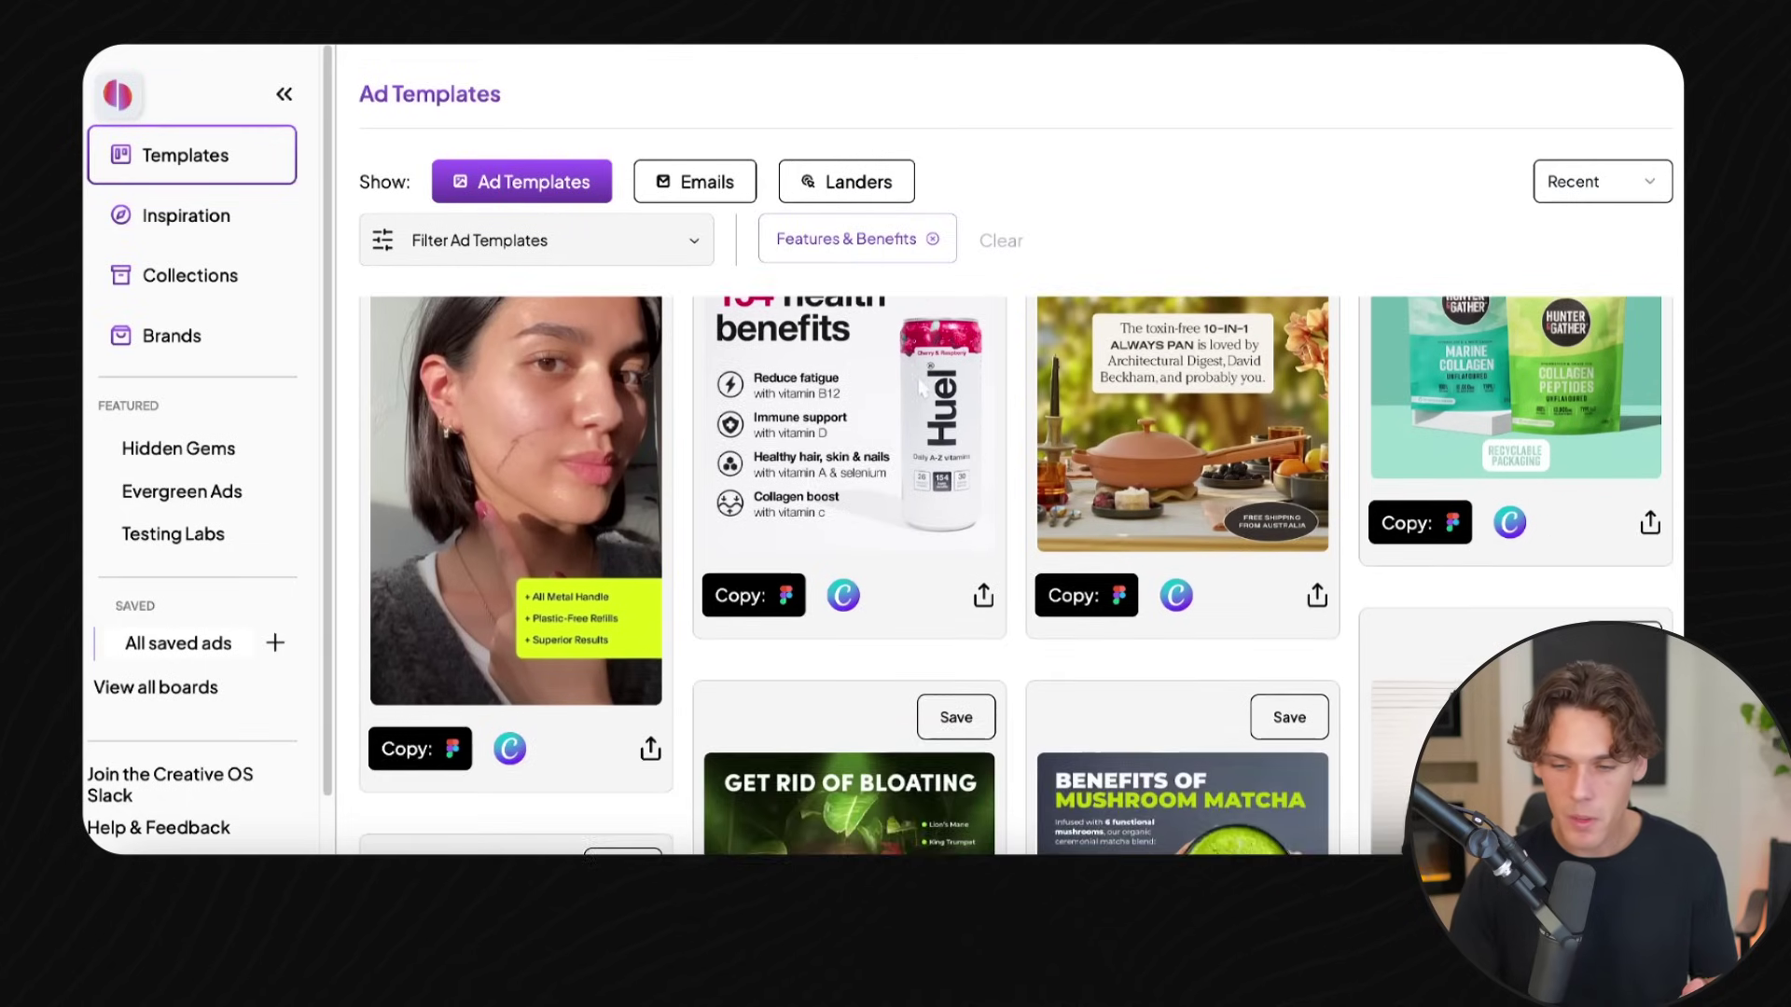
{"action": "scroll", "coordinate": [919, 388], "scroll_direction": "up", "scroll_amount": 6}
{"action": "scroll", "coordinate": [919, 388], "scroll_direction": "down", "scroll_amount": 10}
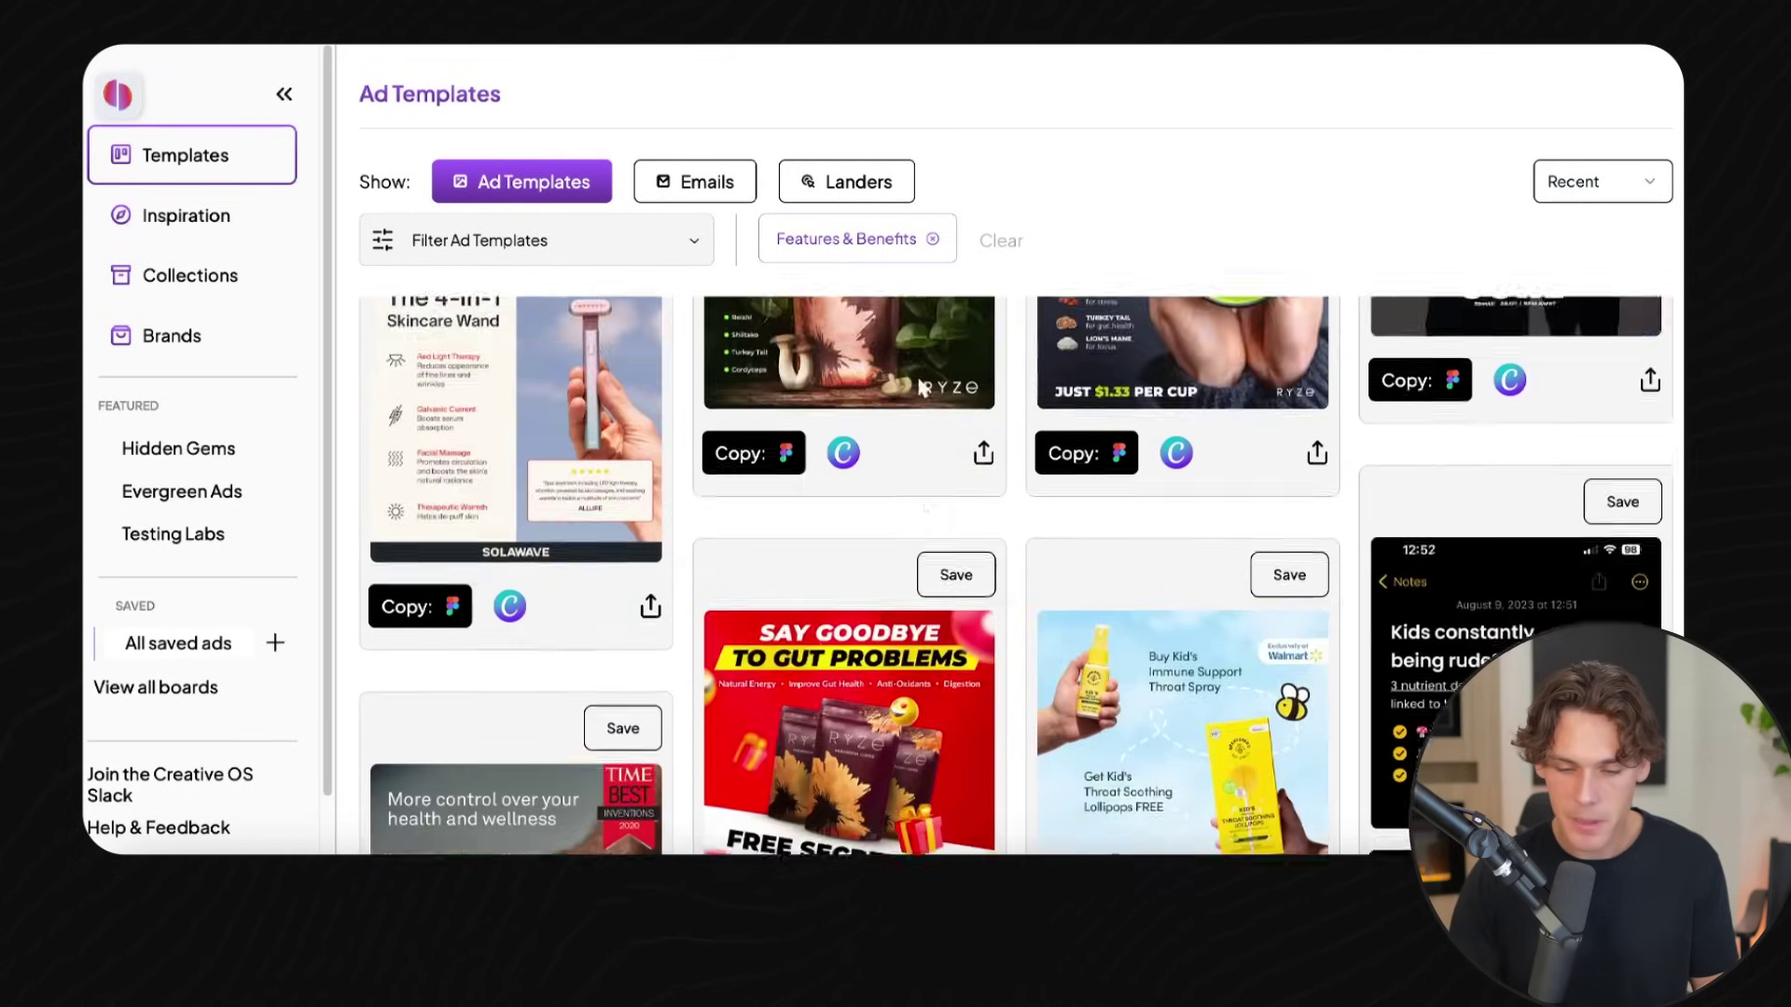
{"action": "scroll", "coordinate": [566, 557], "scroll_direction": "up", "scroll_amount": 5}
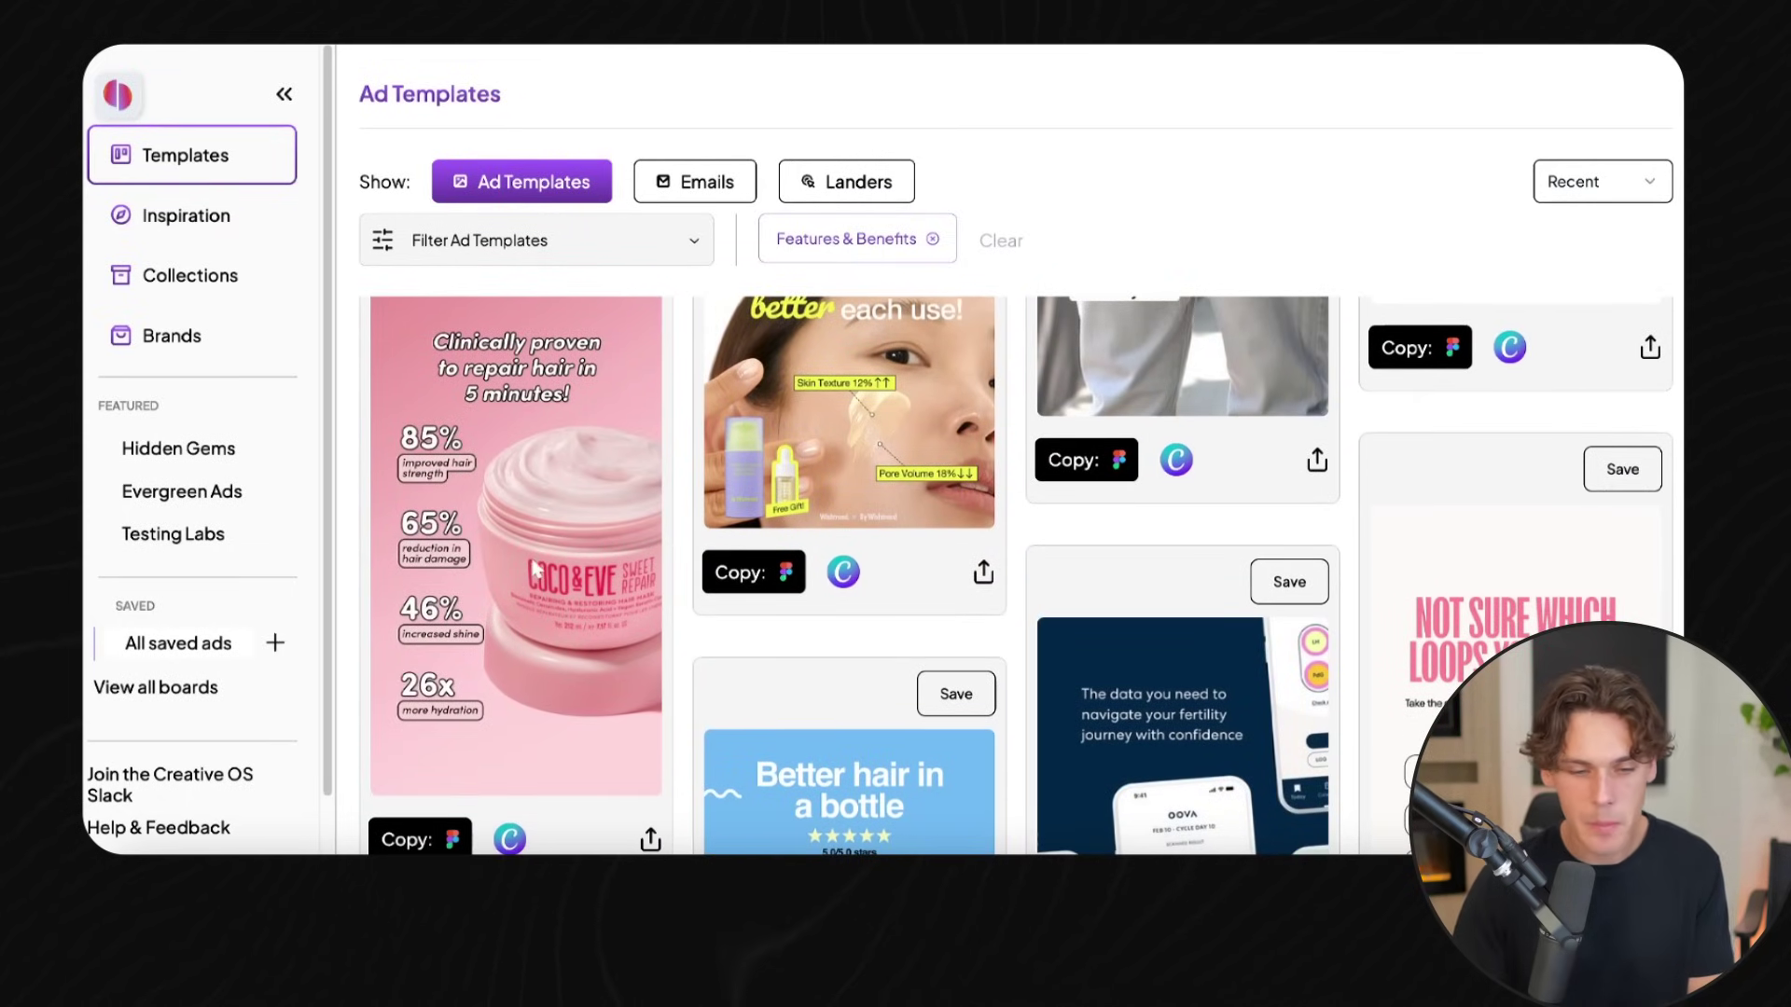
{"action": "scroll", "coordinate": [536, 569], "scroll_direction": "down", "scroll_amount": 1}
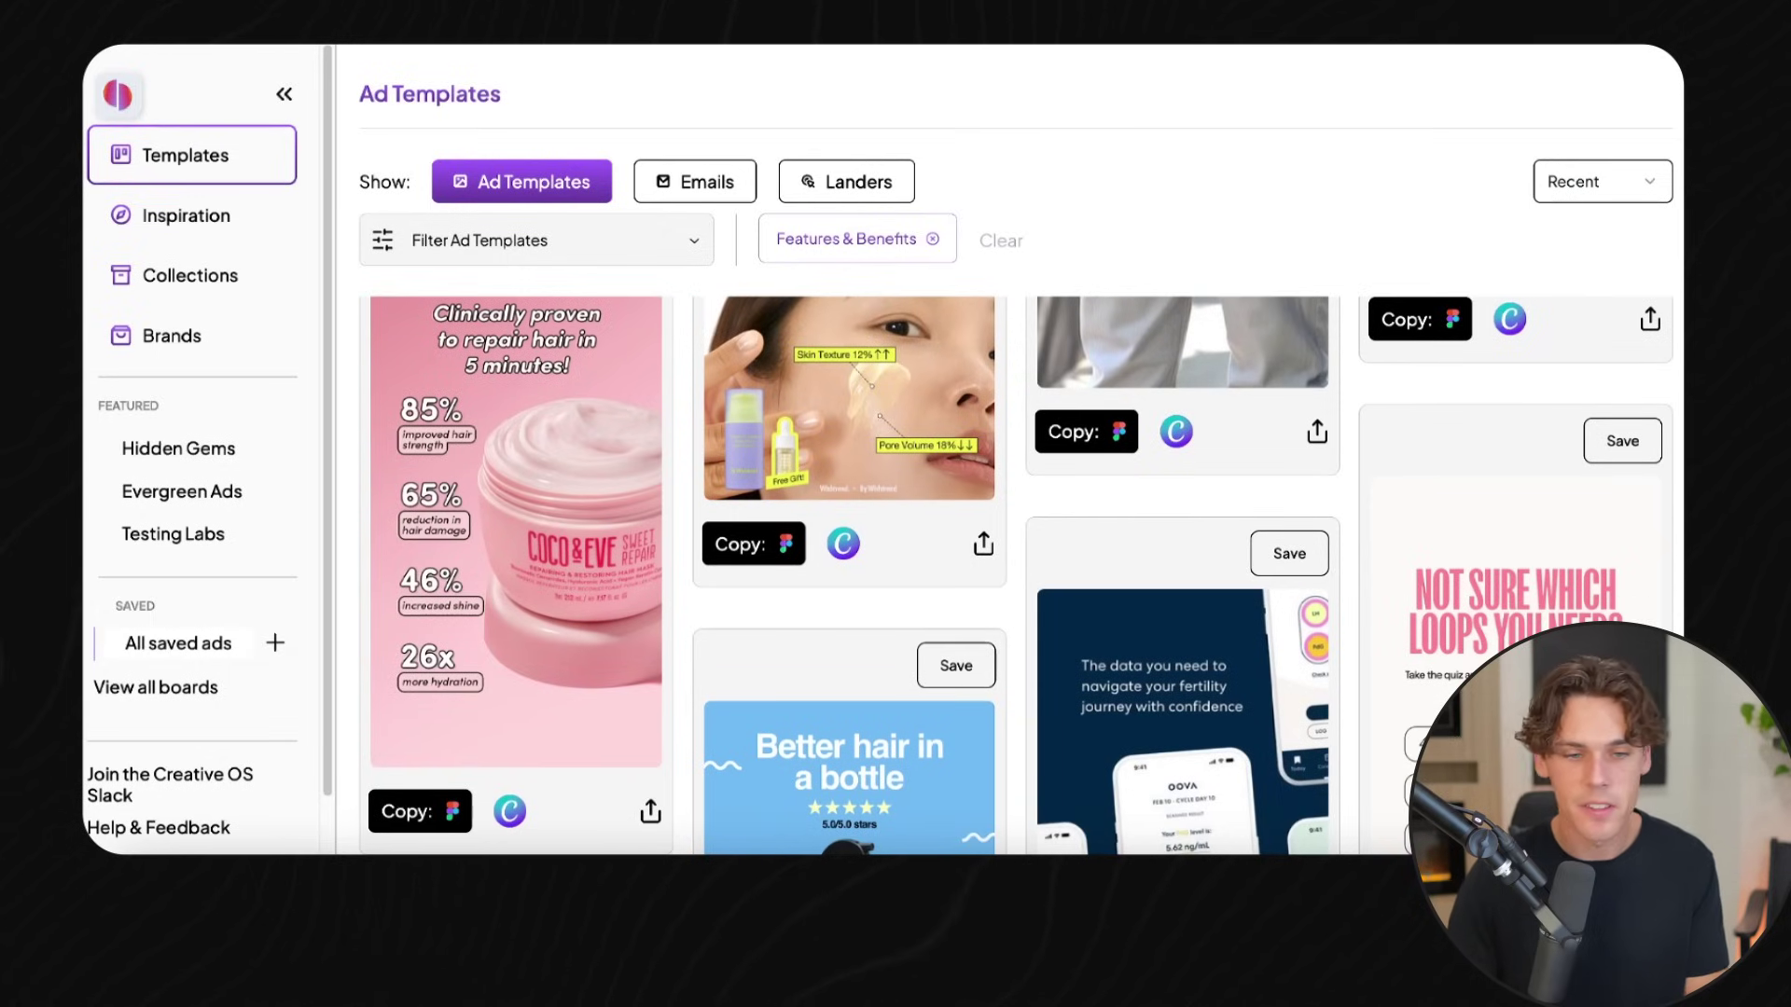
Return to the Benefits design and change all black text on page 2, starting from the headline, to white.
{"action": "left_click", "coordinate": [578, 43]}
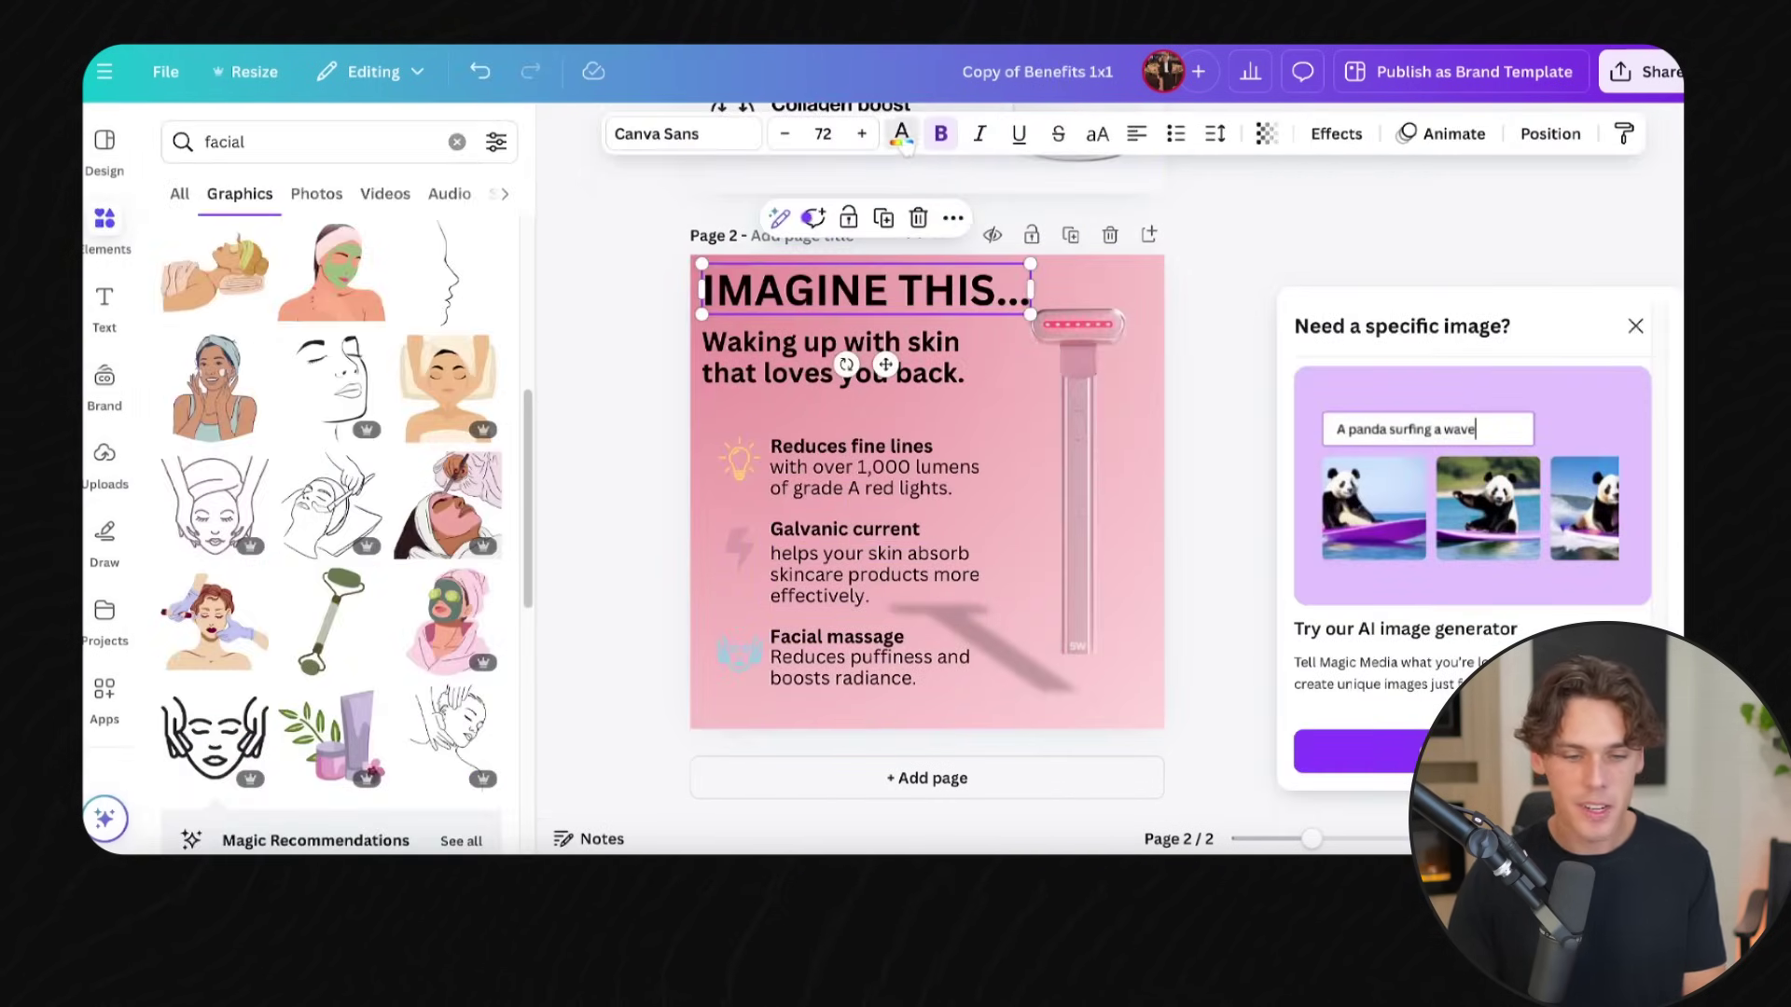
{"action": "left_click", "coordinate": [901, 135]}
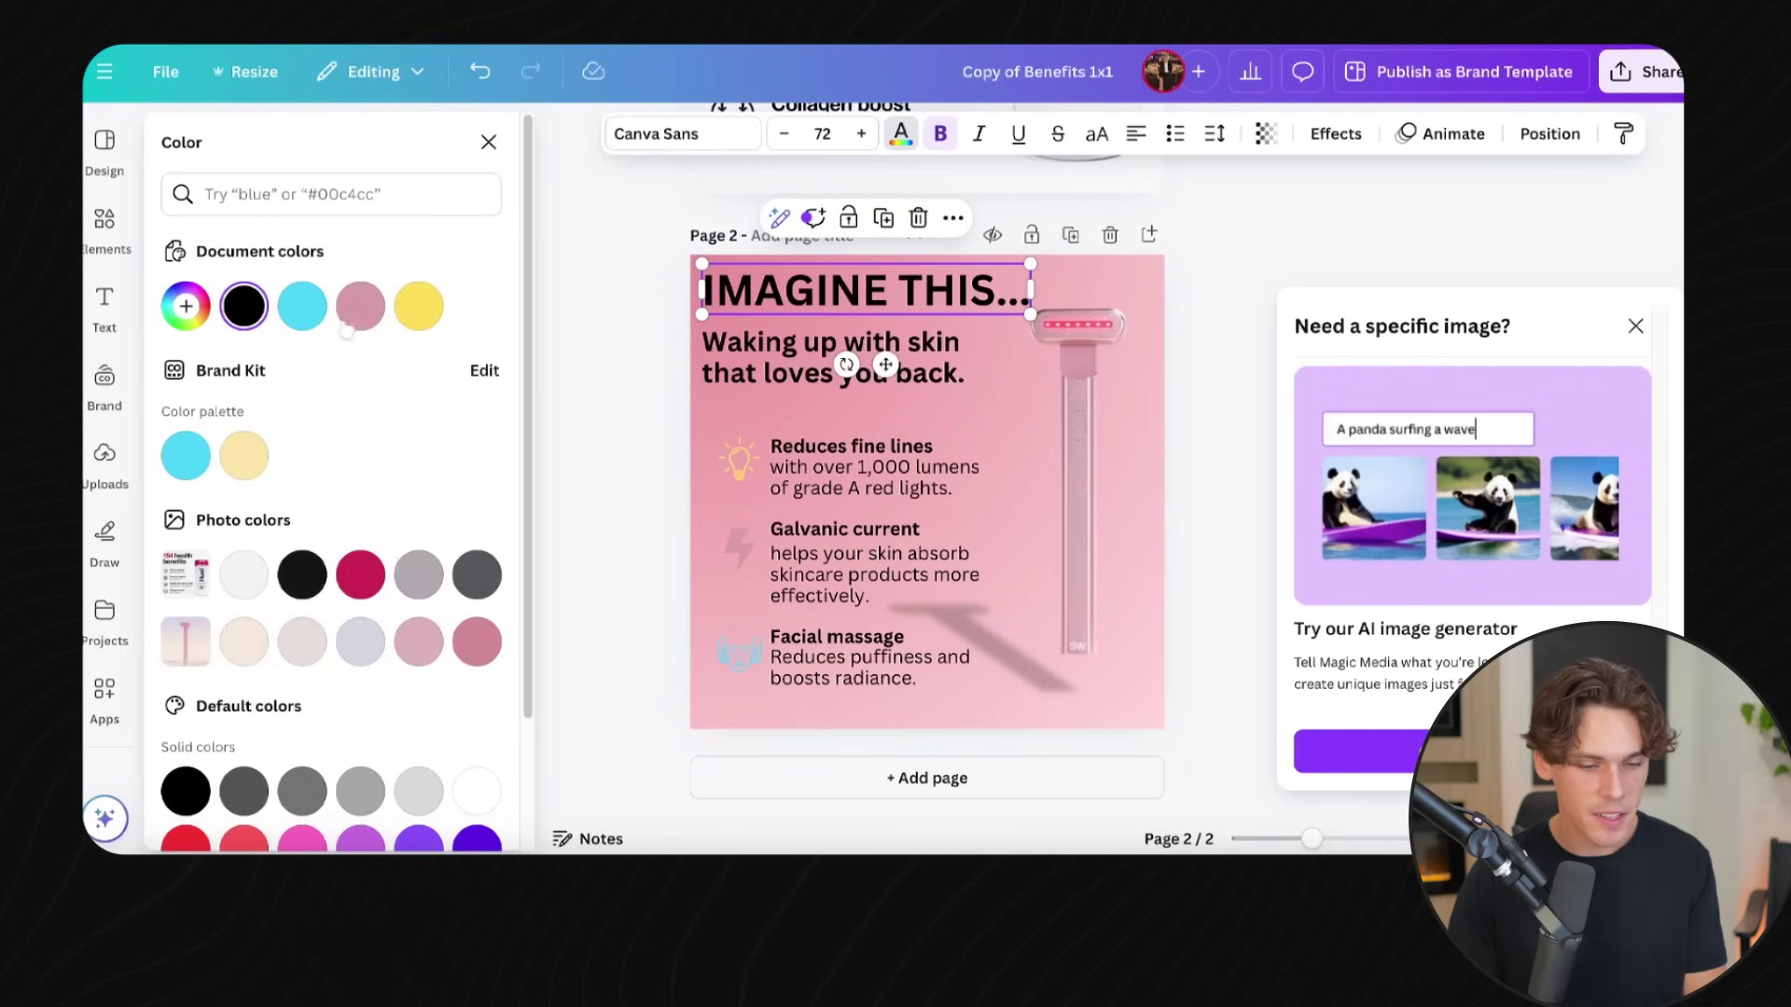
{"action": "left_click", "coordinate": [478, 635]}
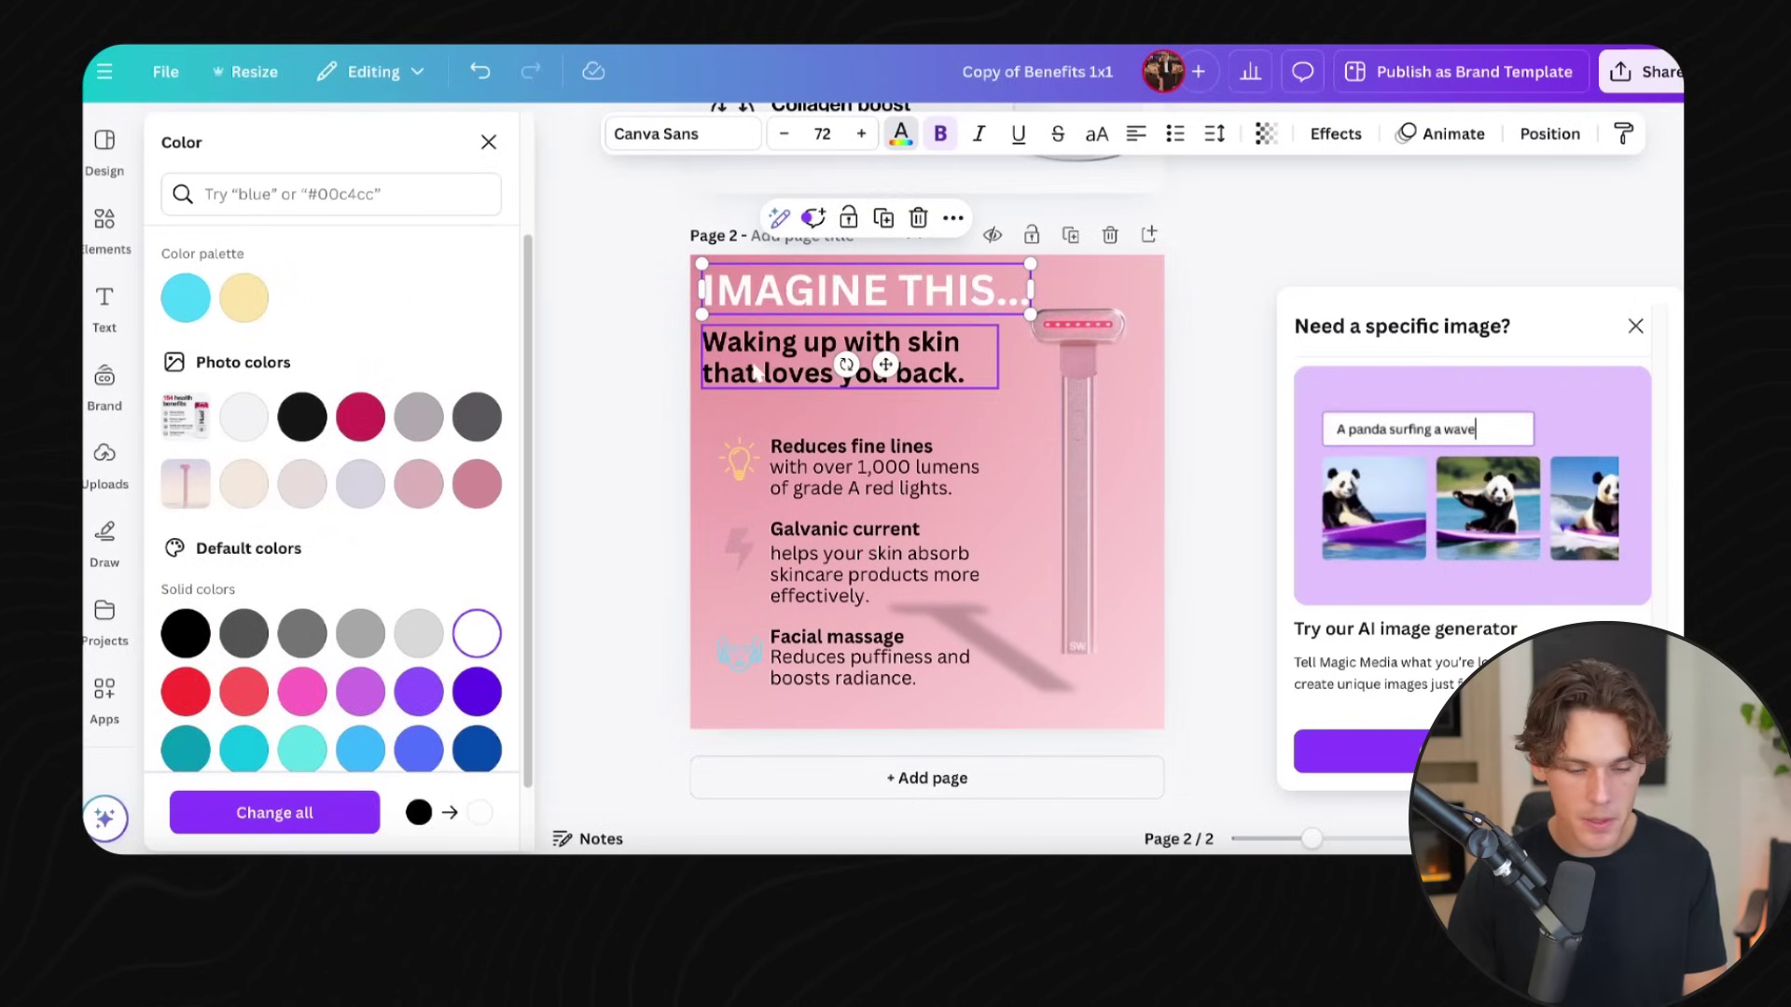
{"action": "left_click", "coordinate": [274, 813]}
{"action": "left_click", "coordinate": [868, 569]}
Switch to the Coco & Eve template and examine the font and outline effect of its percentage figures.
{"action": "triple_click", "coordinate": [840, 447]}
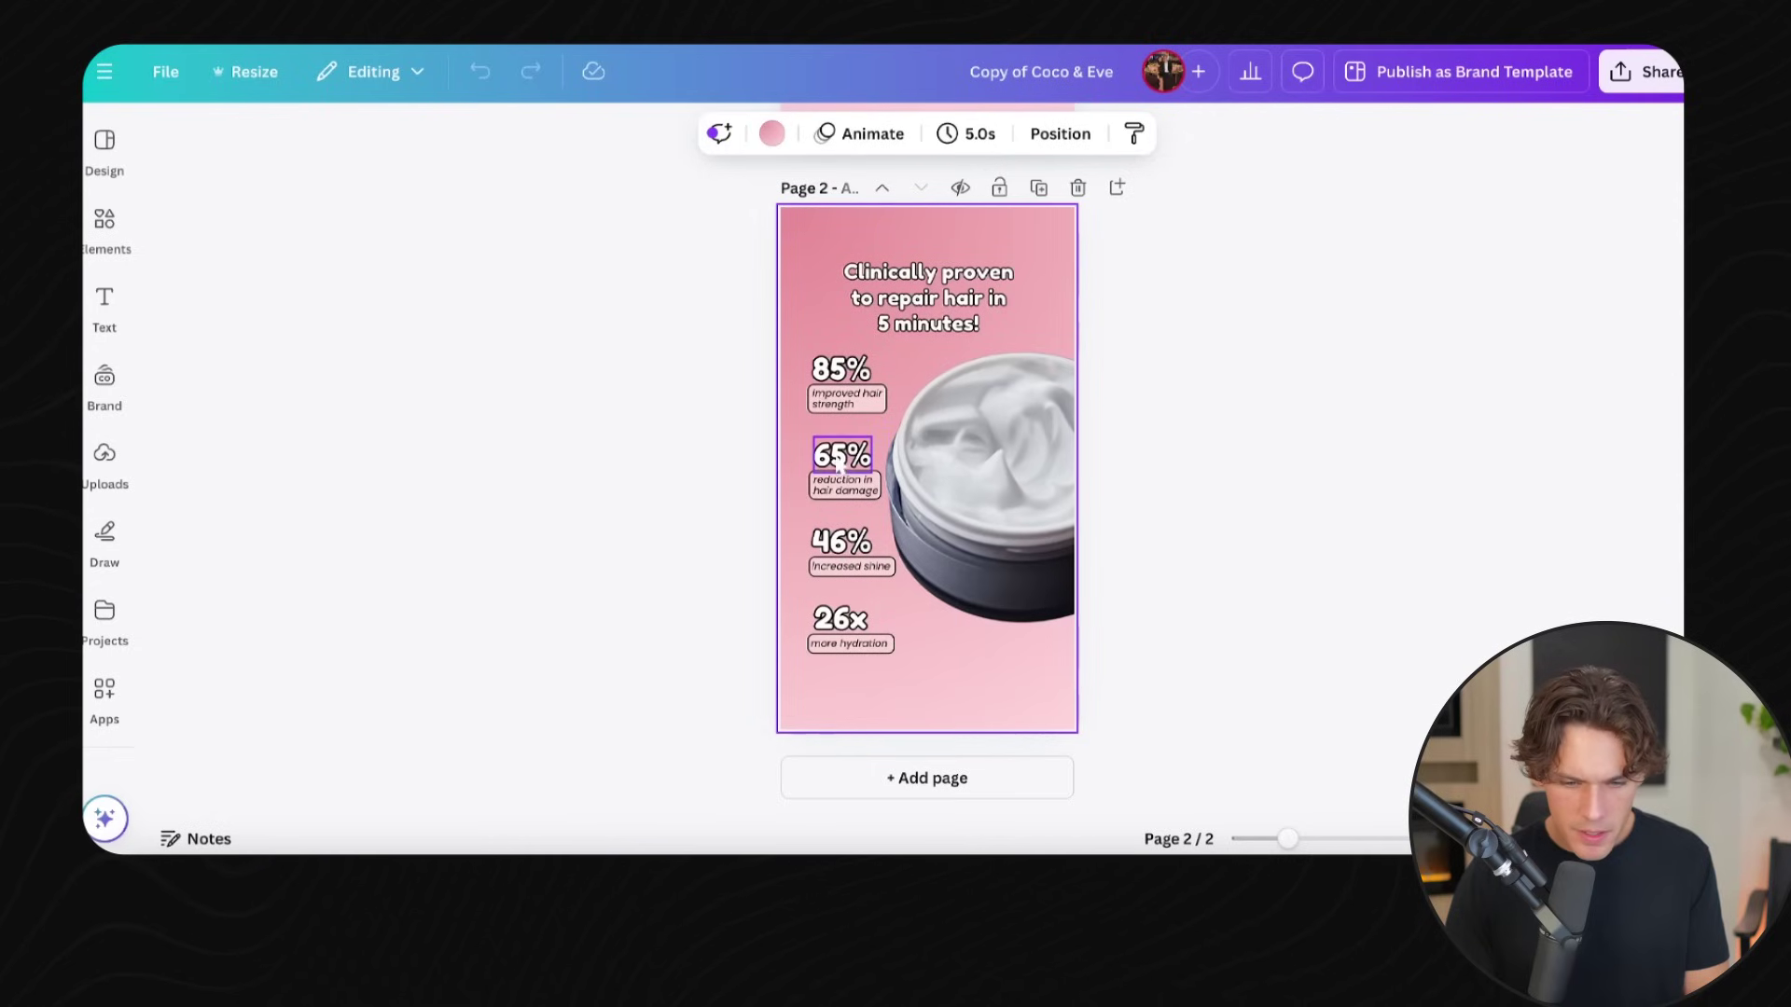
{"action": "left_click", "coordinate": [839, 454]}
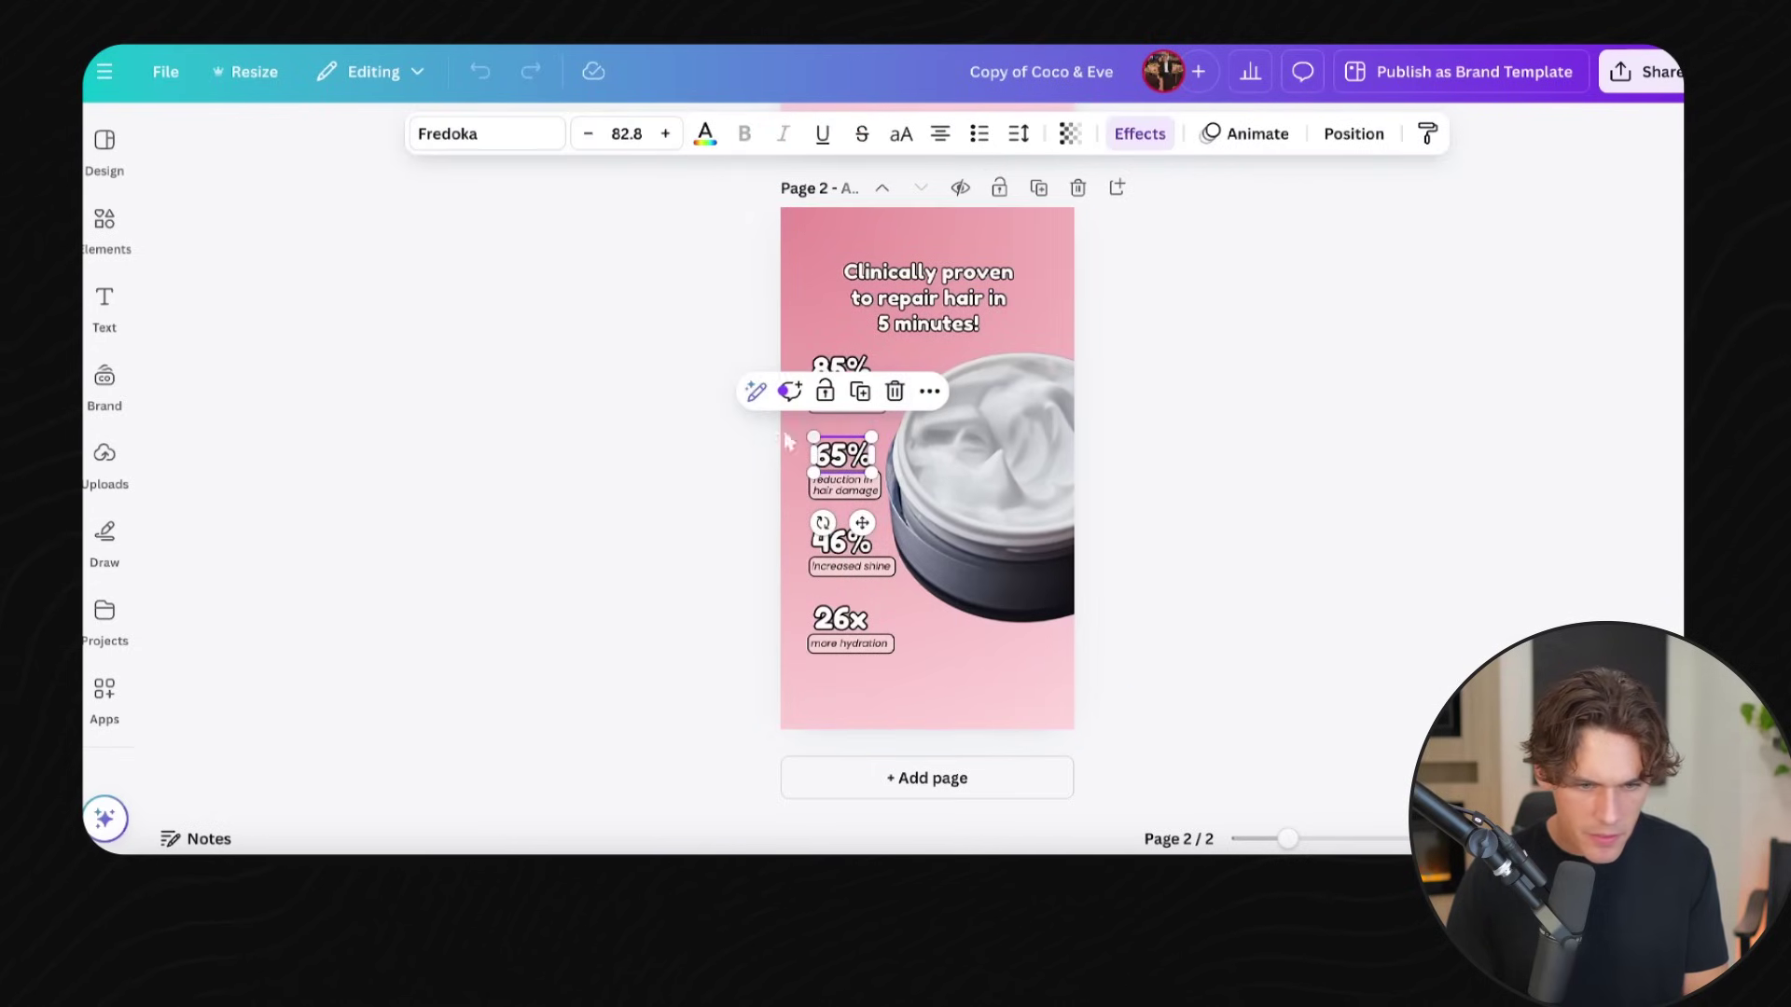
{"action": "left_click", "coordinate": [1139, 133]}
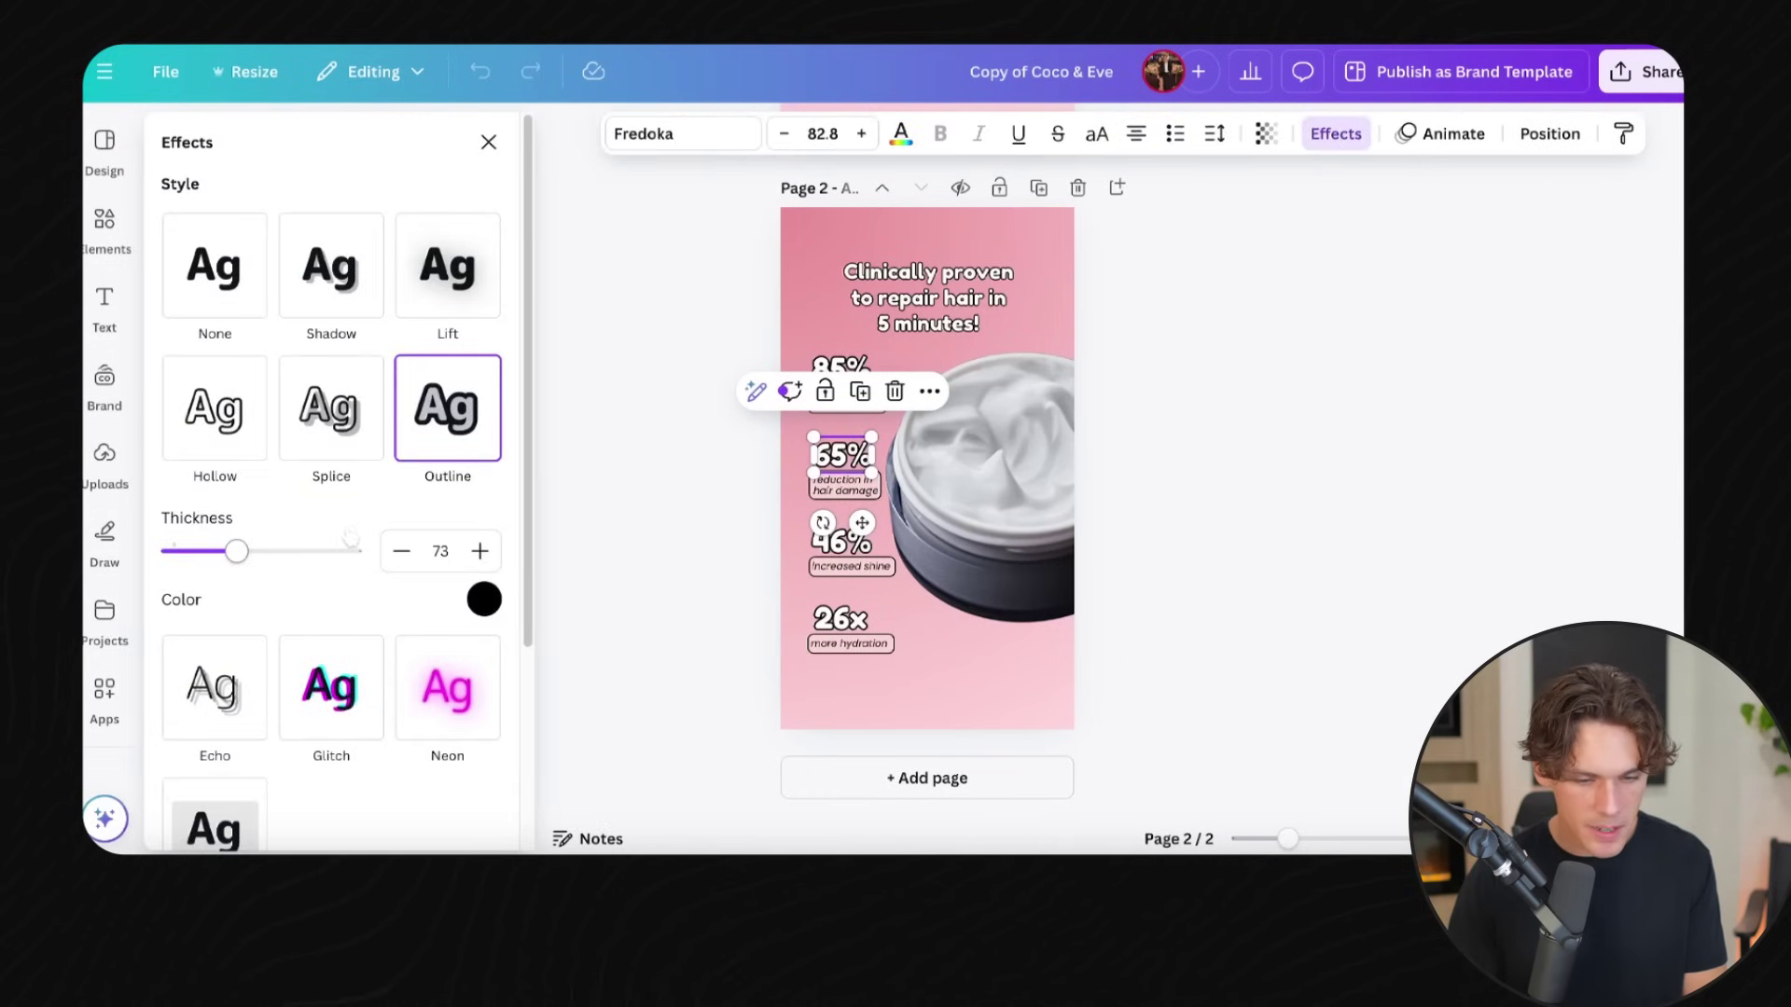
{"action": "scroll", "coordinate": [351, 538], "scroll_direction": "down", "scroll_amount": 3}
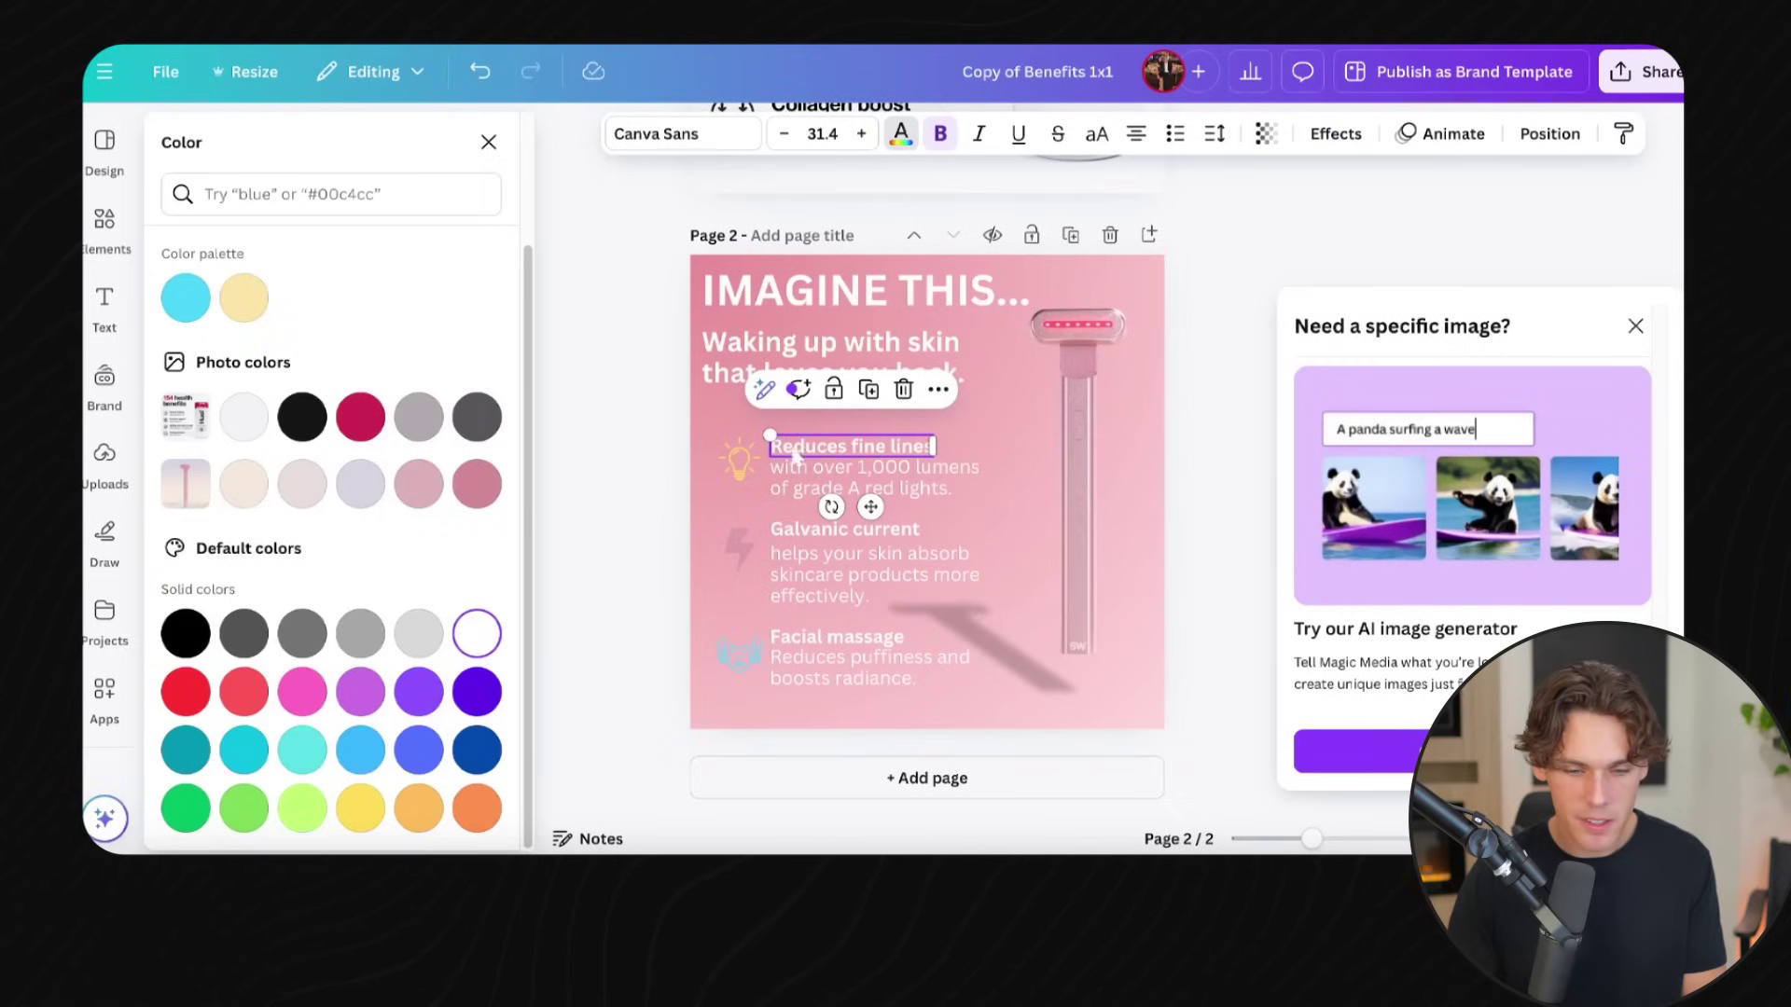
Switch to the Benefits design and change every Canva Sans text on page 2 to the Fredoka font.
{"action": "left_click", "coordinate": [681, 133]}
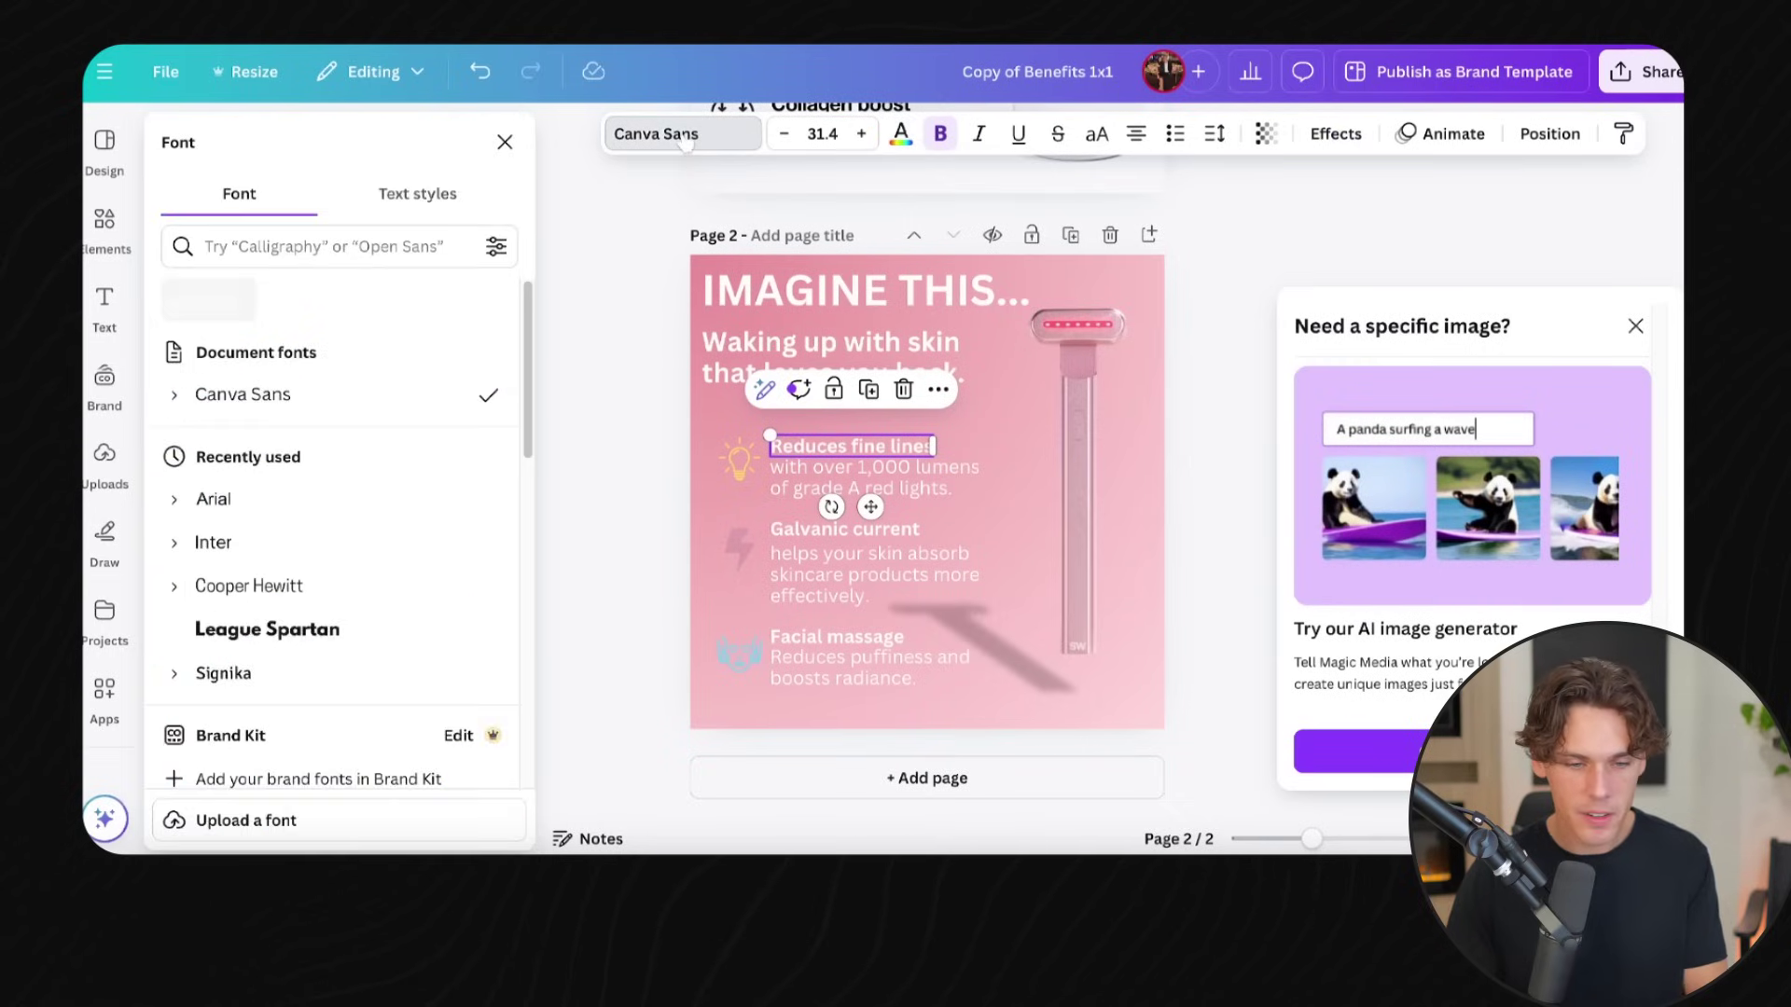
{"action": "type", "text": "fred"}
{"action": "left_click", "coordinate": [228, 351]}
{"action": "left_click", "coordinate": [378, 820]}
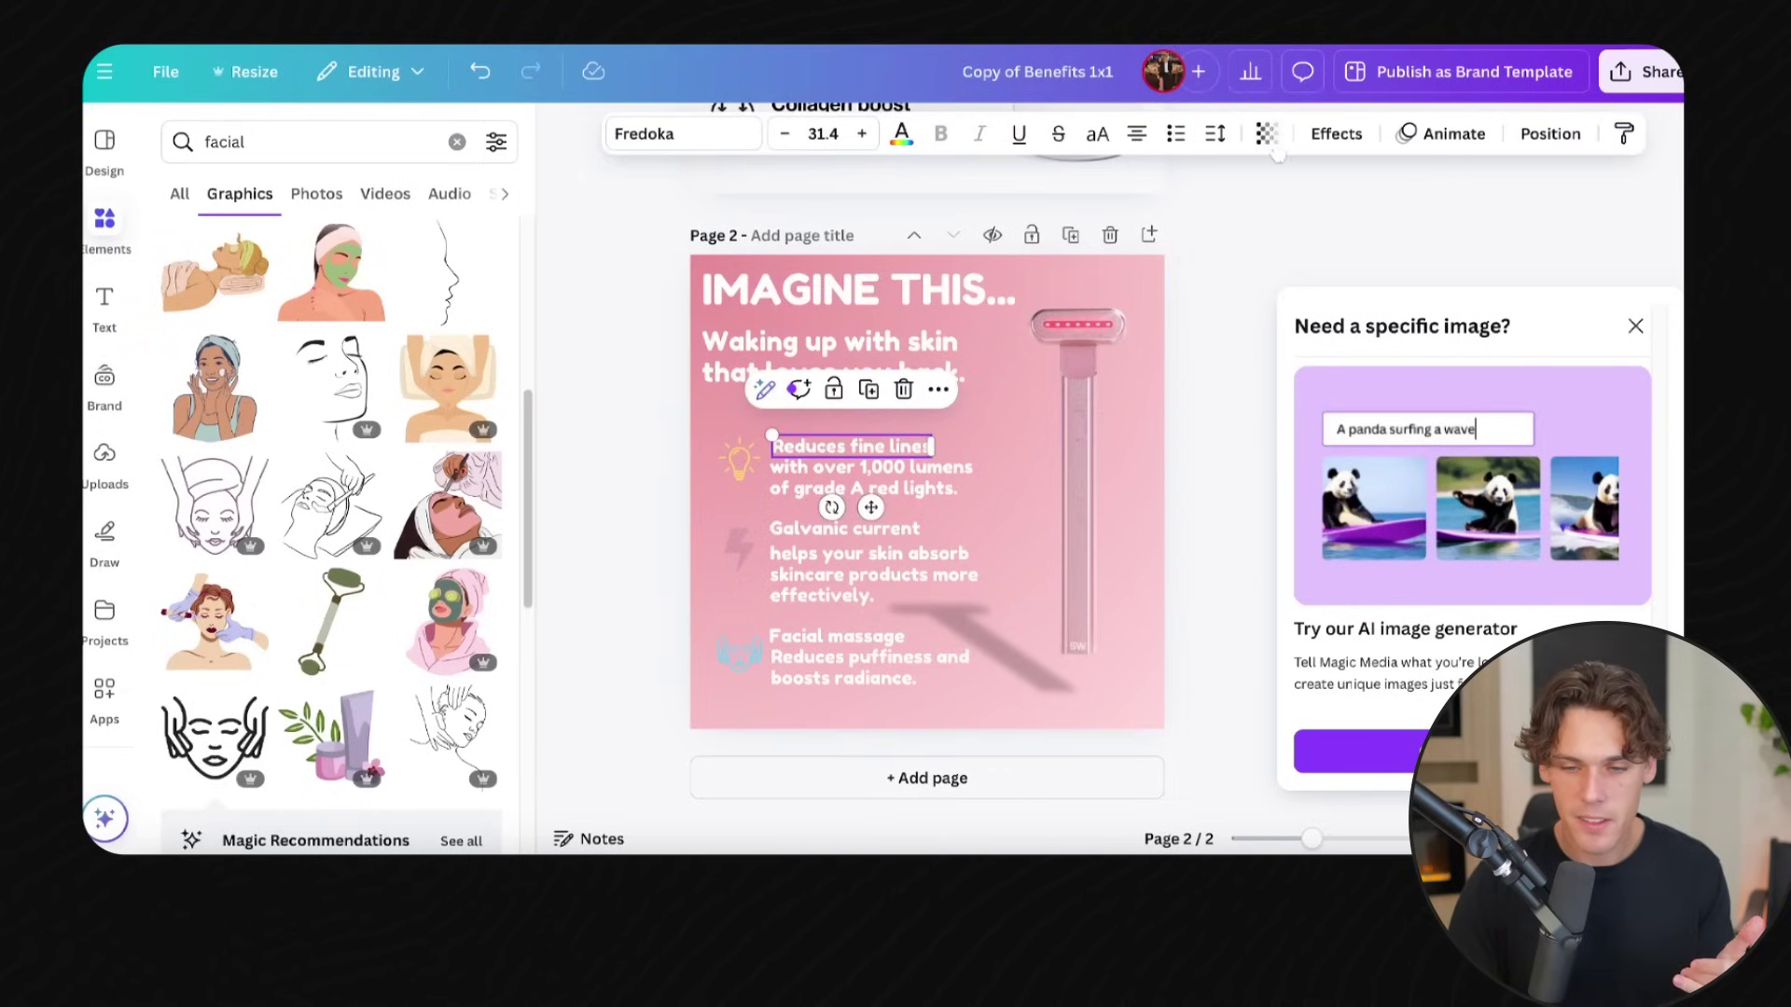
Apply an Outline effect in black to the "Reduces fine lines" heading.
{"action": "left_click", "coordinate": [1337, 138]}
{"action": "left_click", "coordinate": [448, 411]}
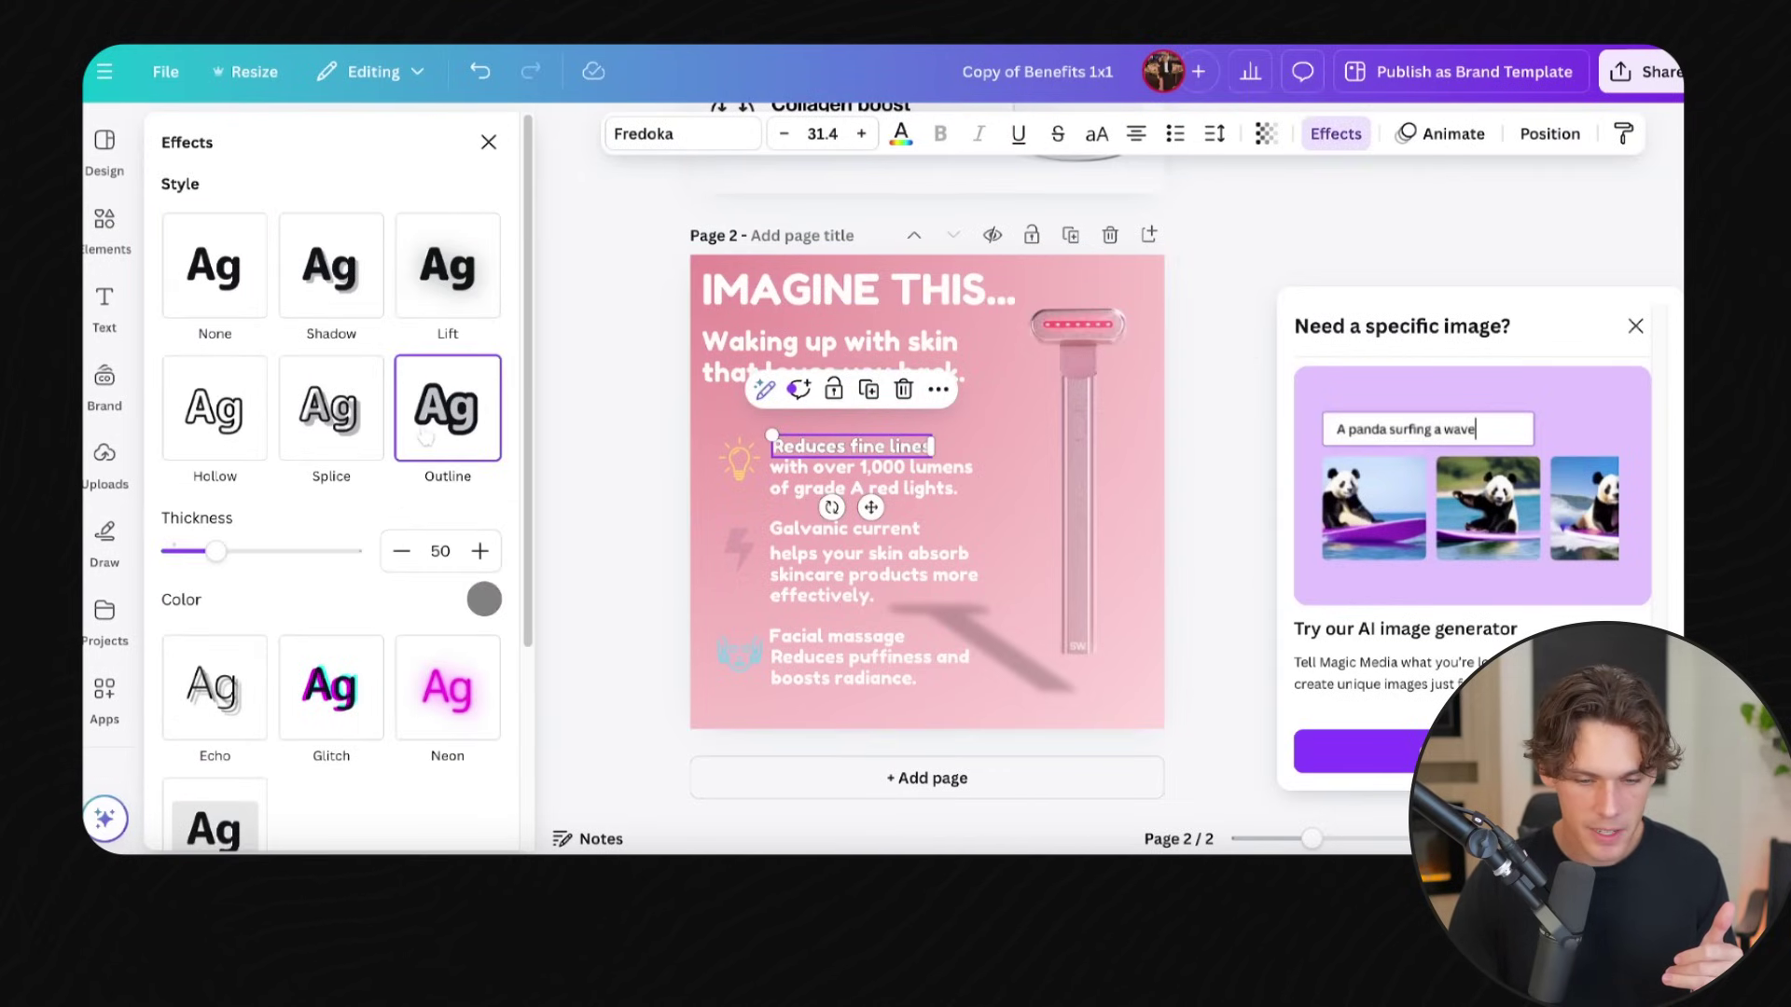
{"action": "left_click", "coordinate": [484, 600]}
{"action": "scroll", "coordinate": [188, 378], "scroll_direction": "down", "scroll_amount": 3}
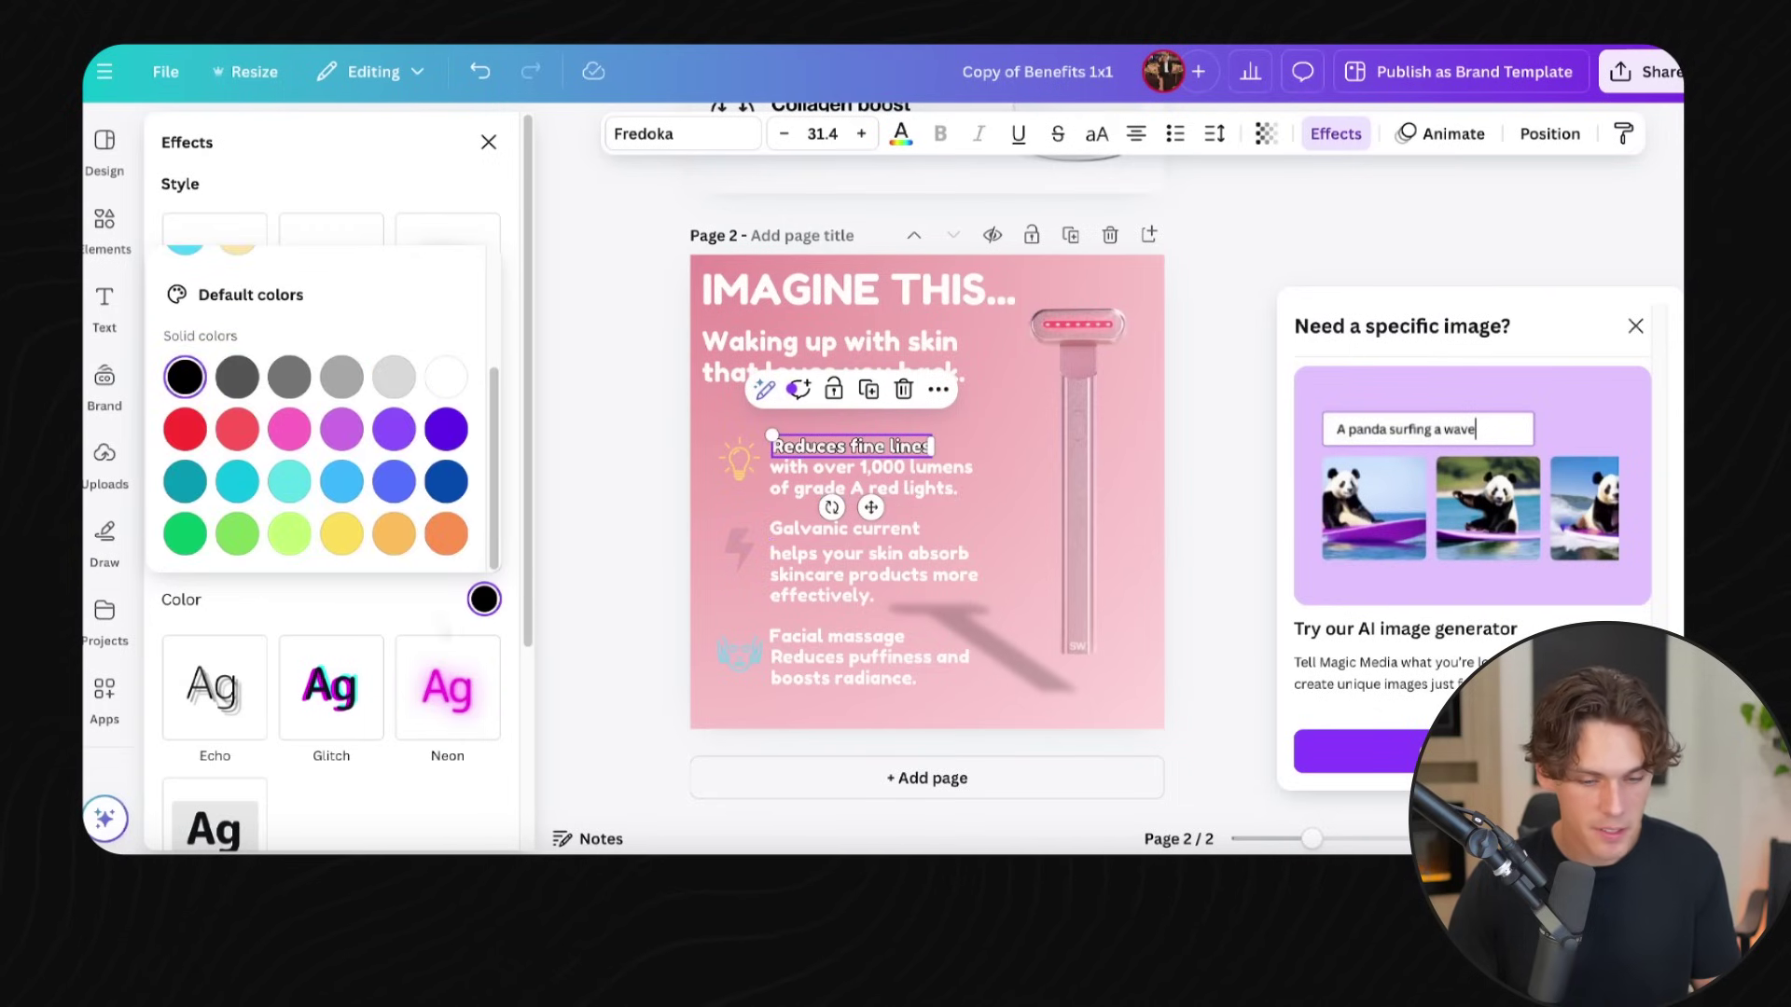
{"action": "left_click", "coordinate": [425, 611]}
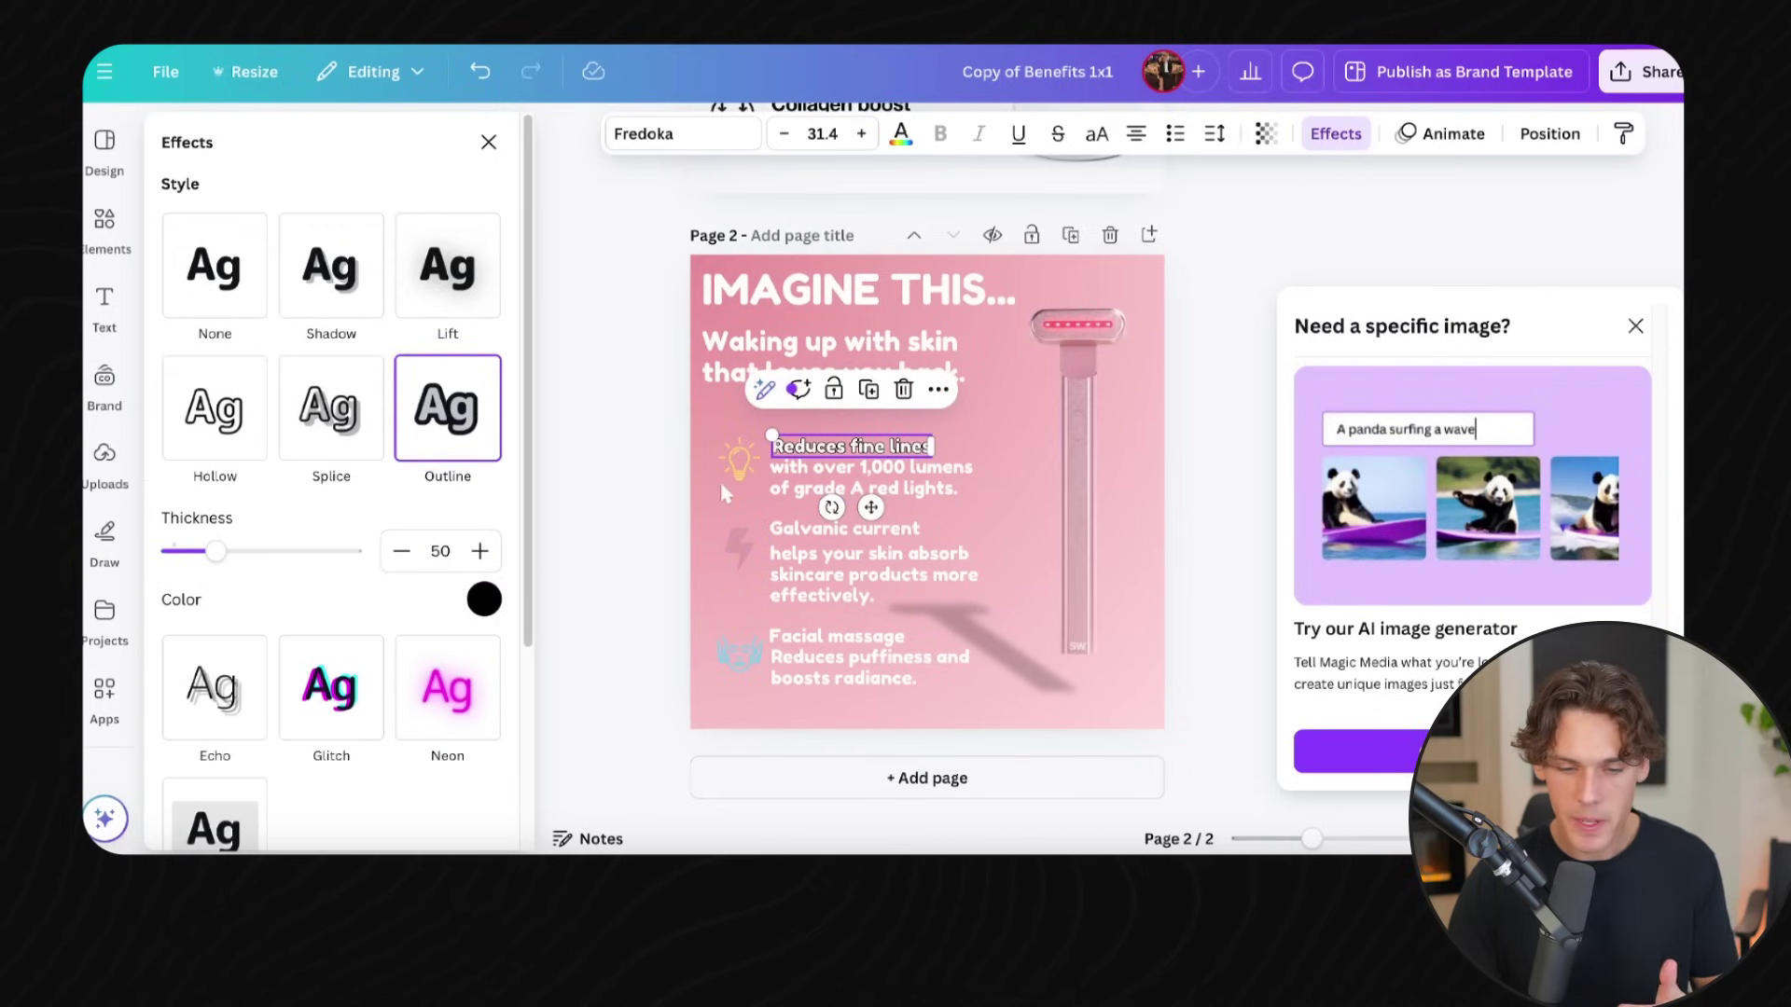
Check the caption styling in the Coco & Eve template and give the remaining page 2 texts the same black outline.
{"action": "left_click", "coordinate": [901, 494]}
{"action": "left_click", "coordinate": [827, 548]}
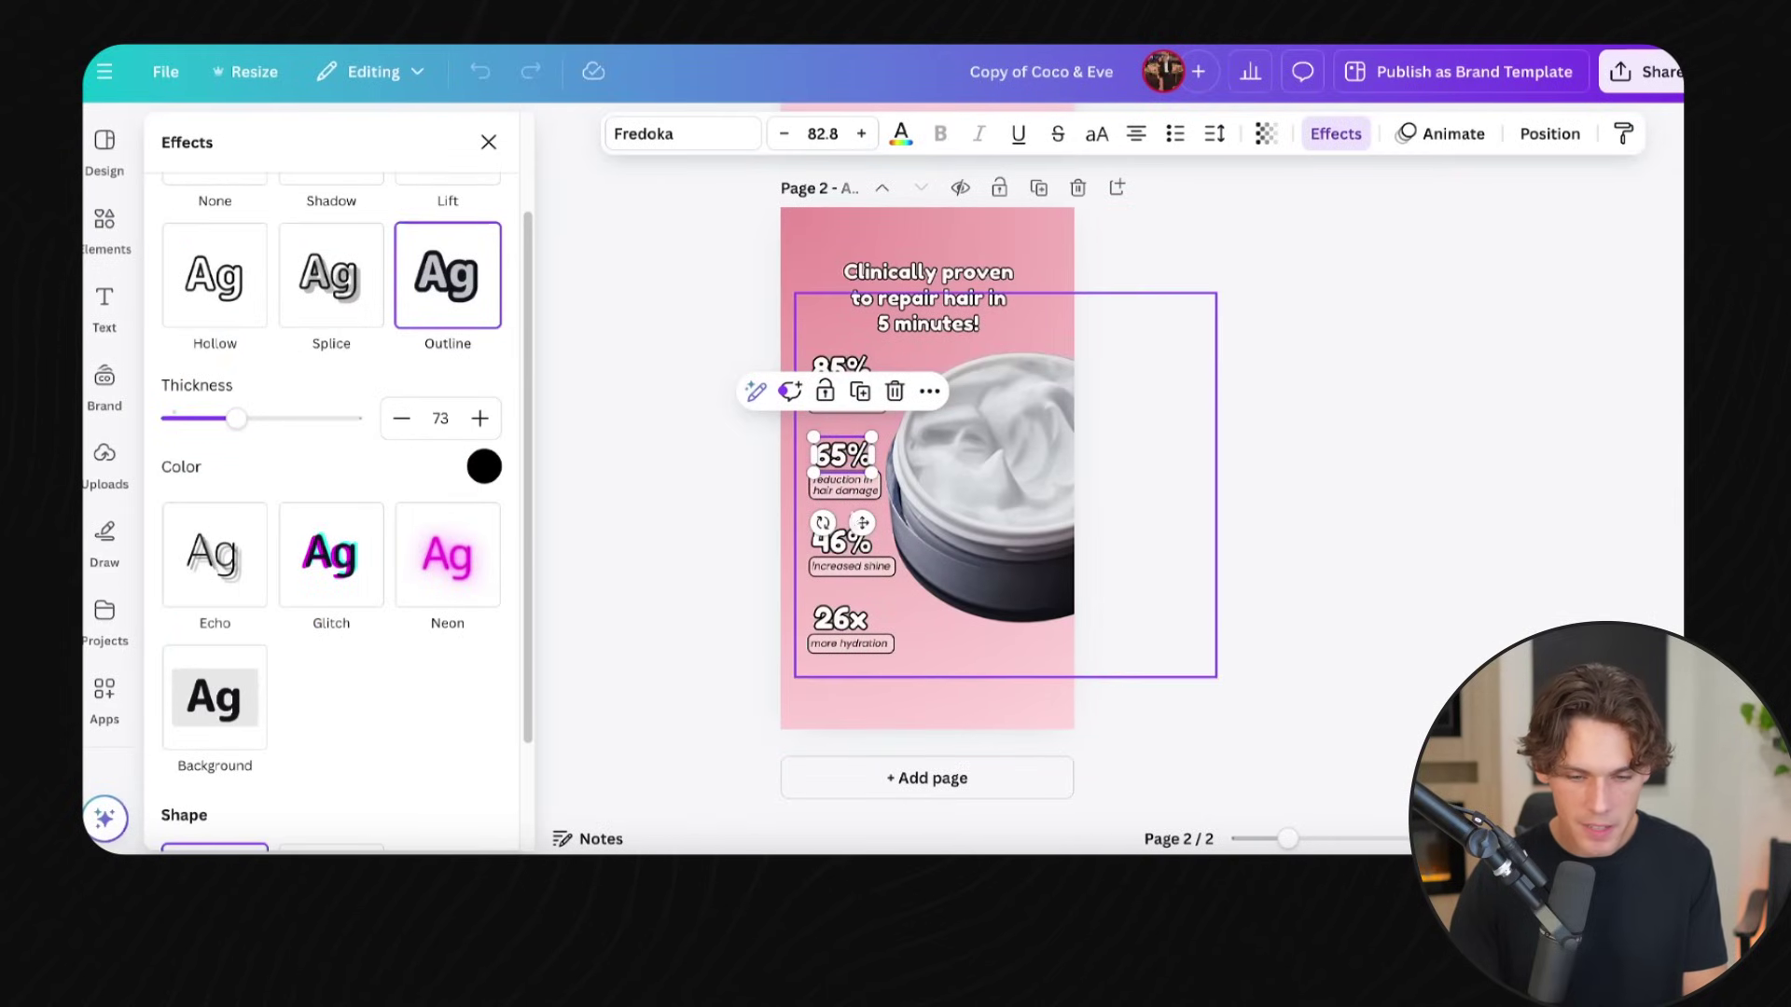
{"action": "left_click", "coordinate": [844, 486]}
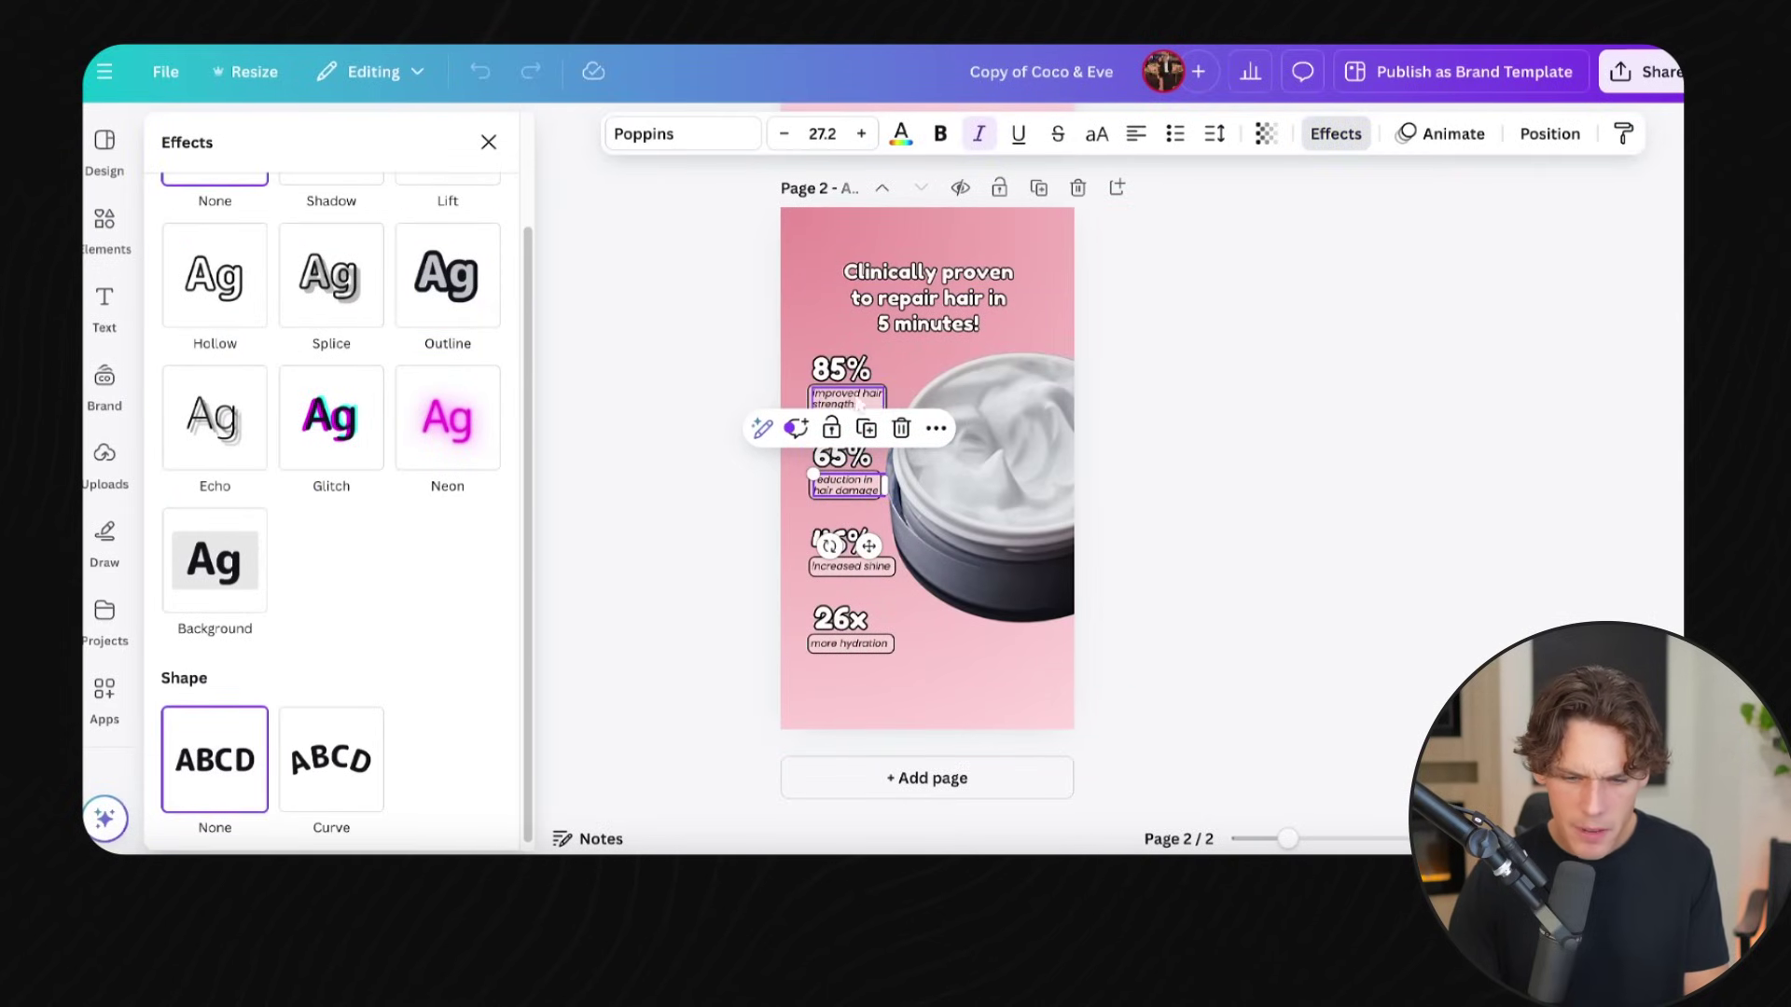
{"action": "scroll", "coordinate": [885, 502], "scroll_direction": "up", "scroll_amount": 3}
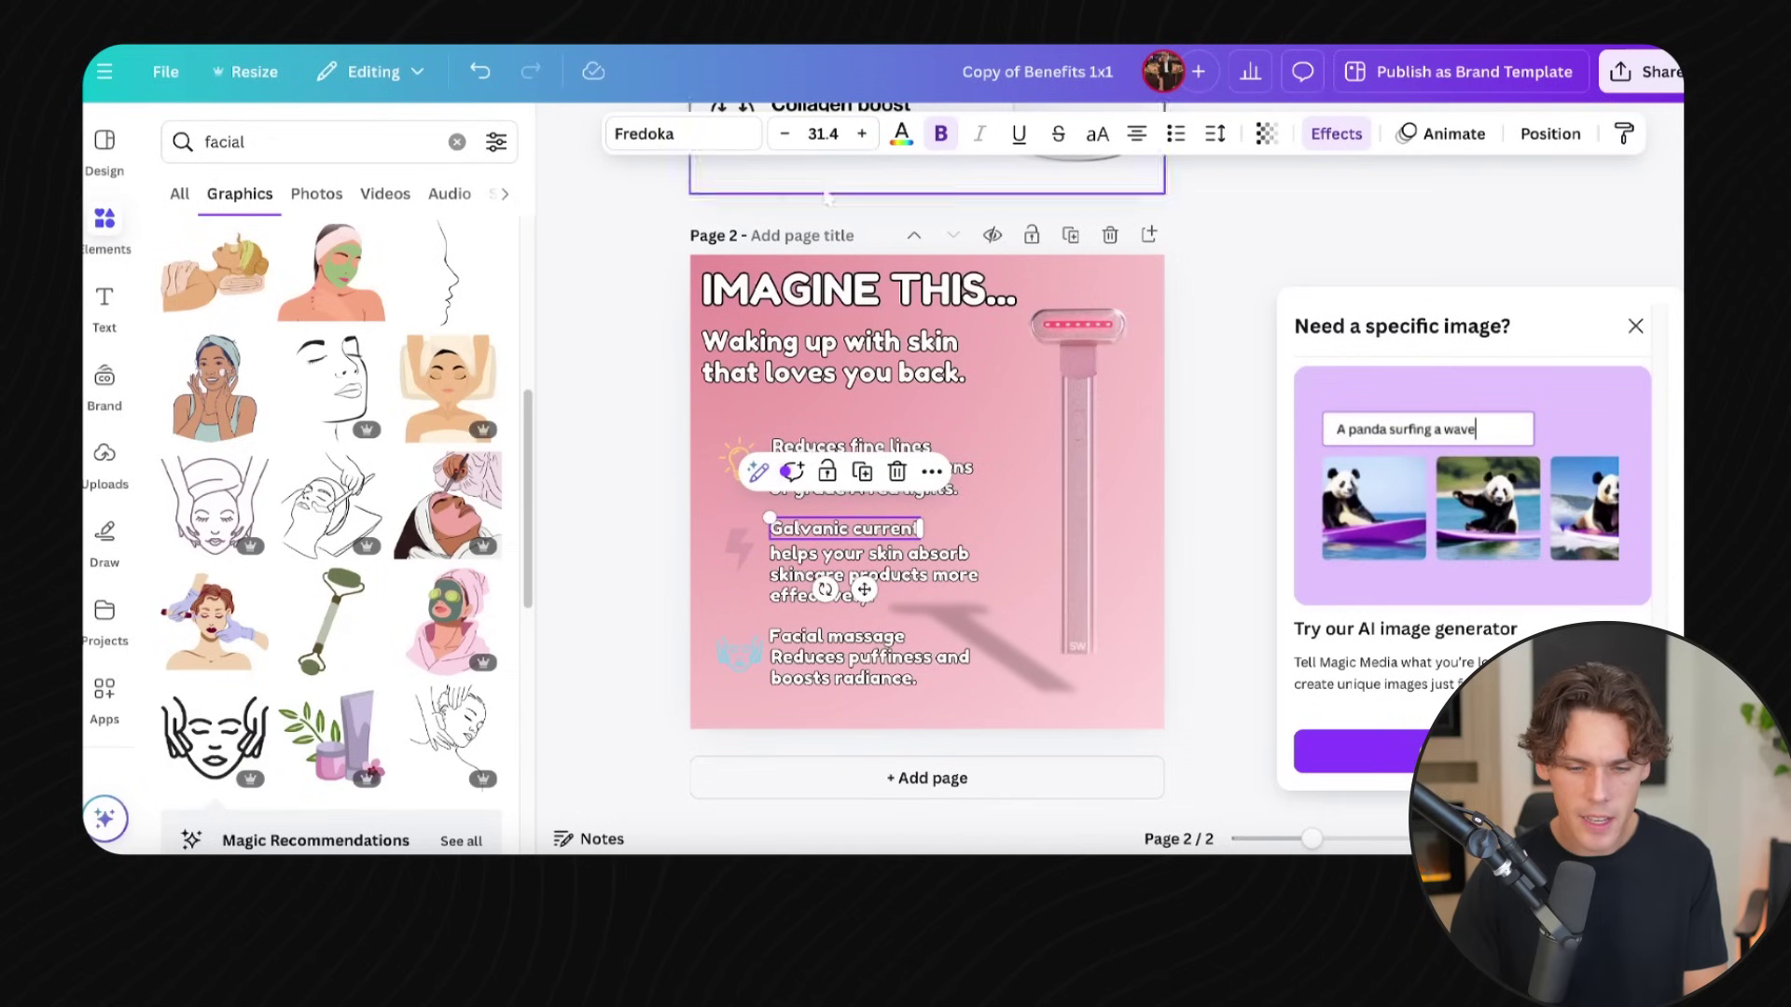
Set the font size of the "Galvanic current" heading to 46.
{"action": "scroll", "coordinate": [828, 560], "scroll_direction": "up", "scroll_amount": 2}
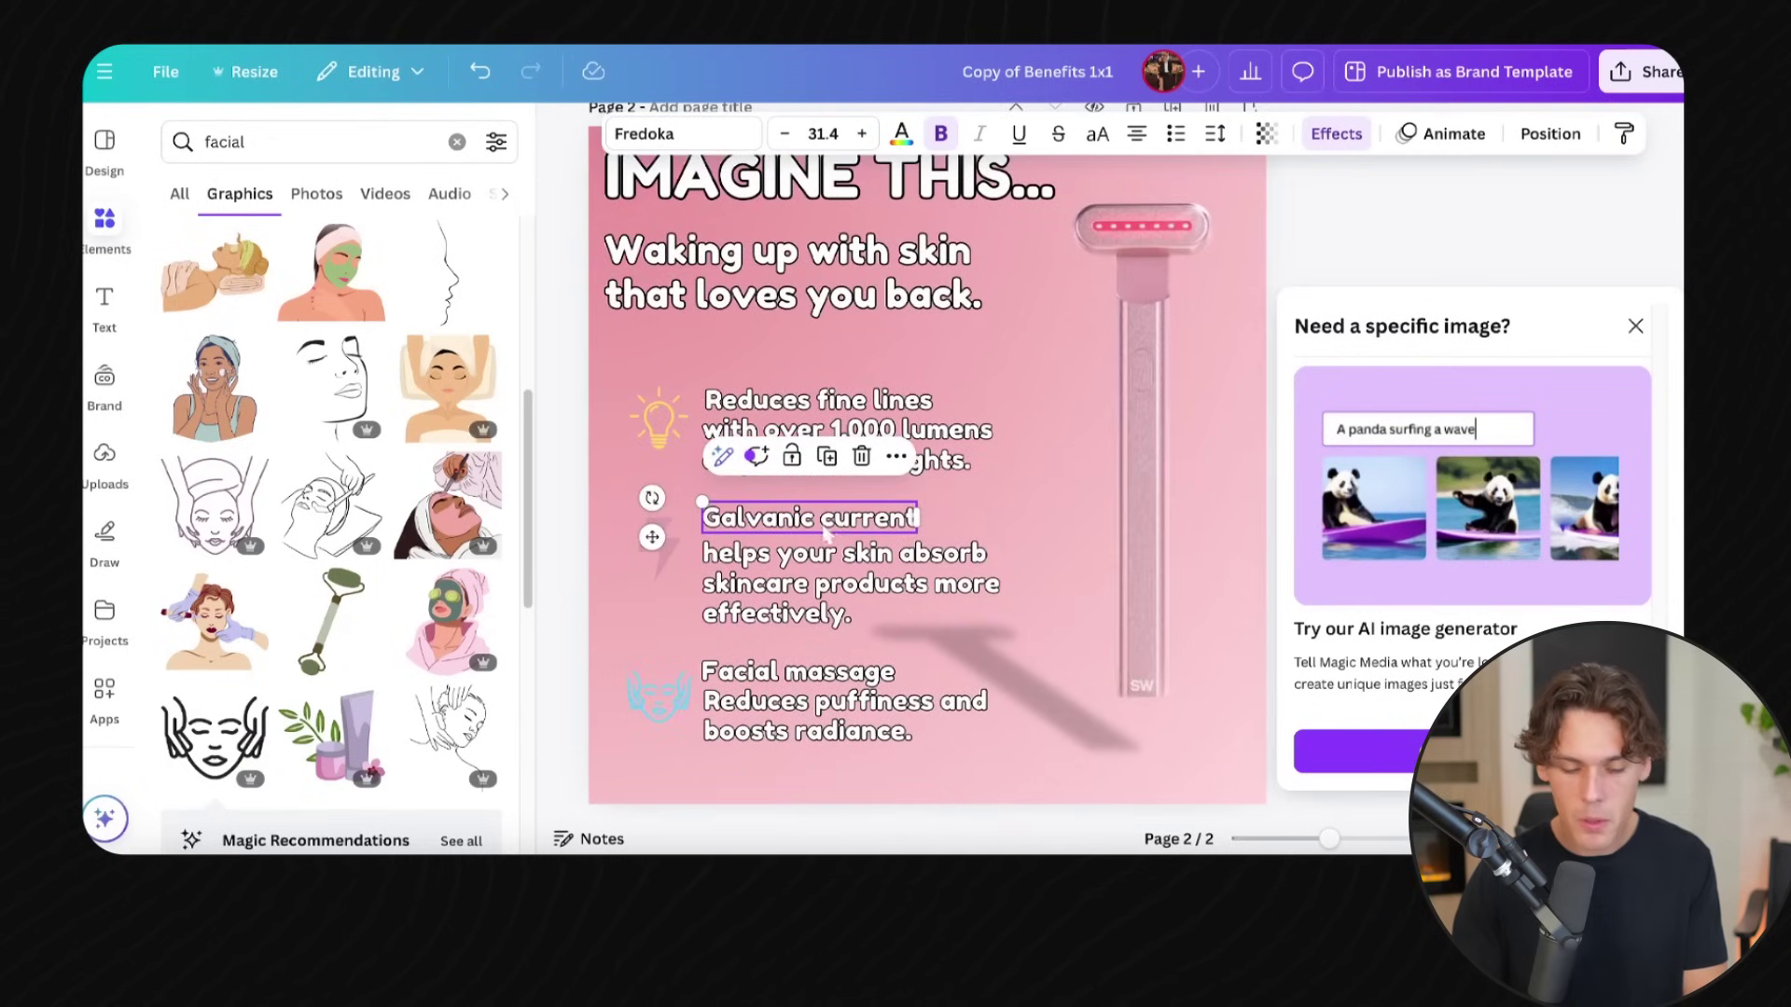
{"action": "left_click", "coordinate": [760, 544]}
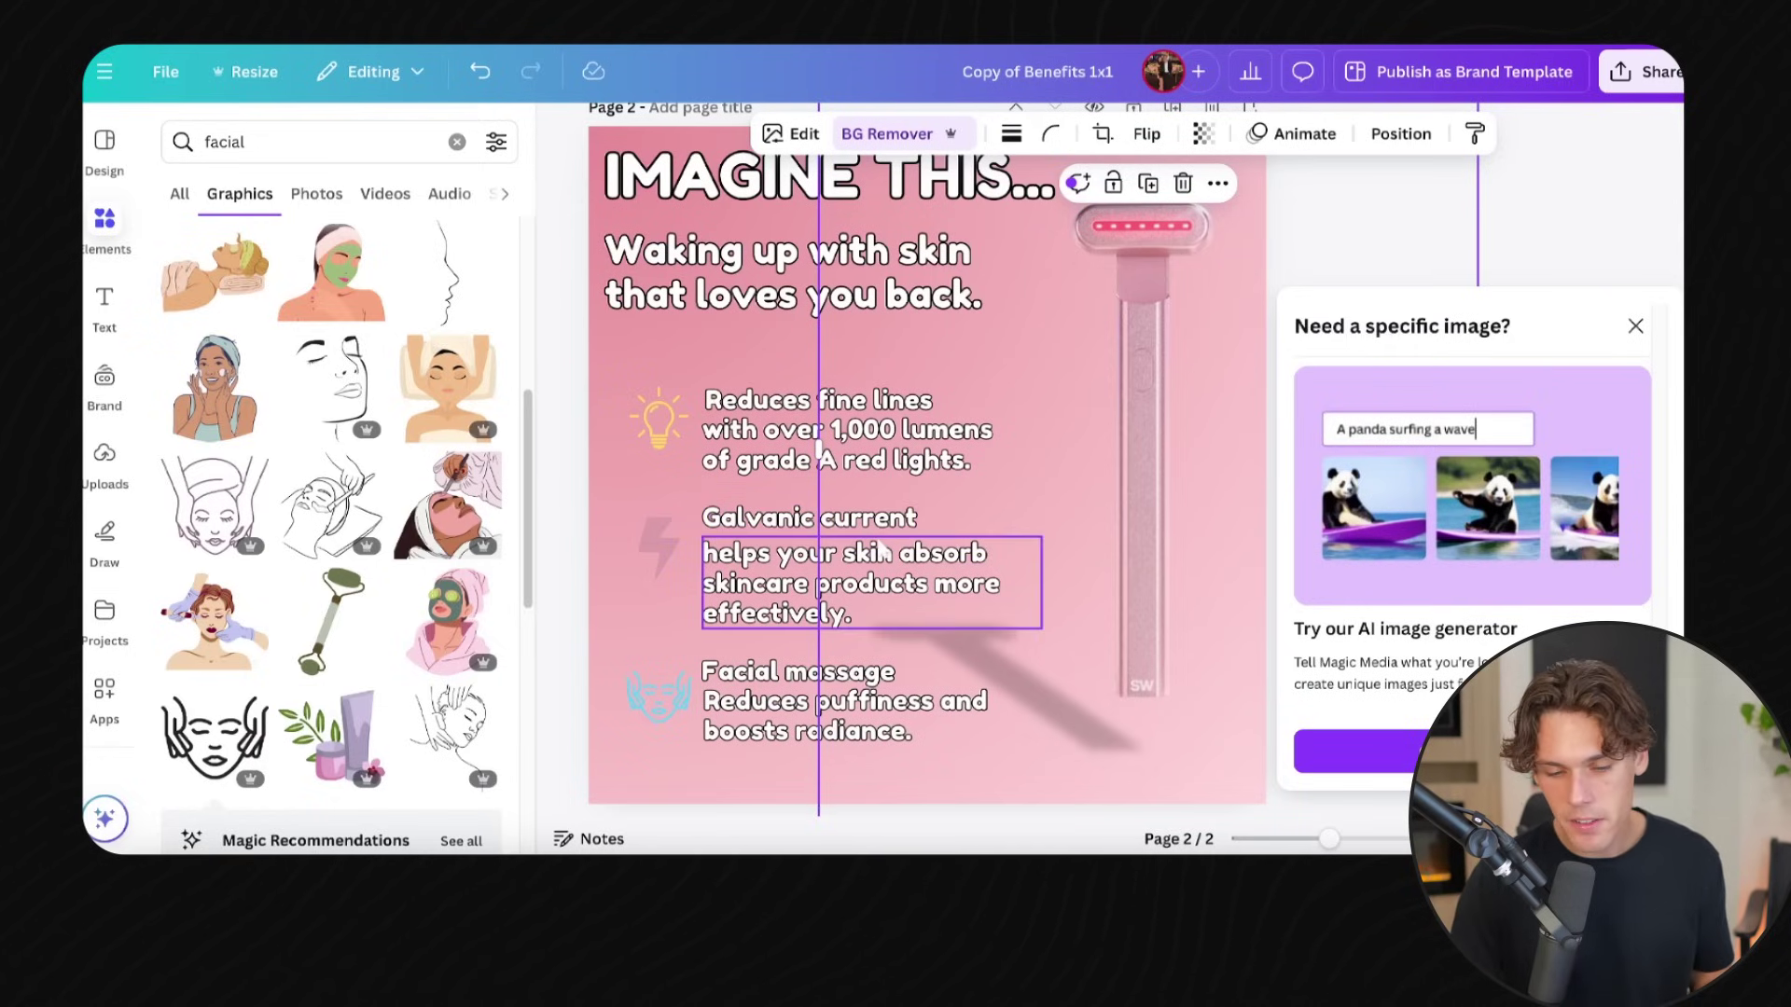
{"action": "left_click", "coordinate": [781, 525]}
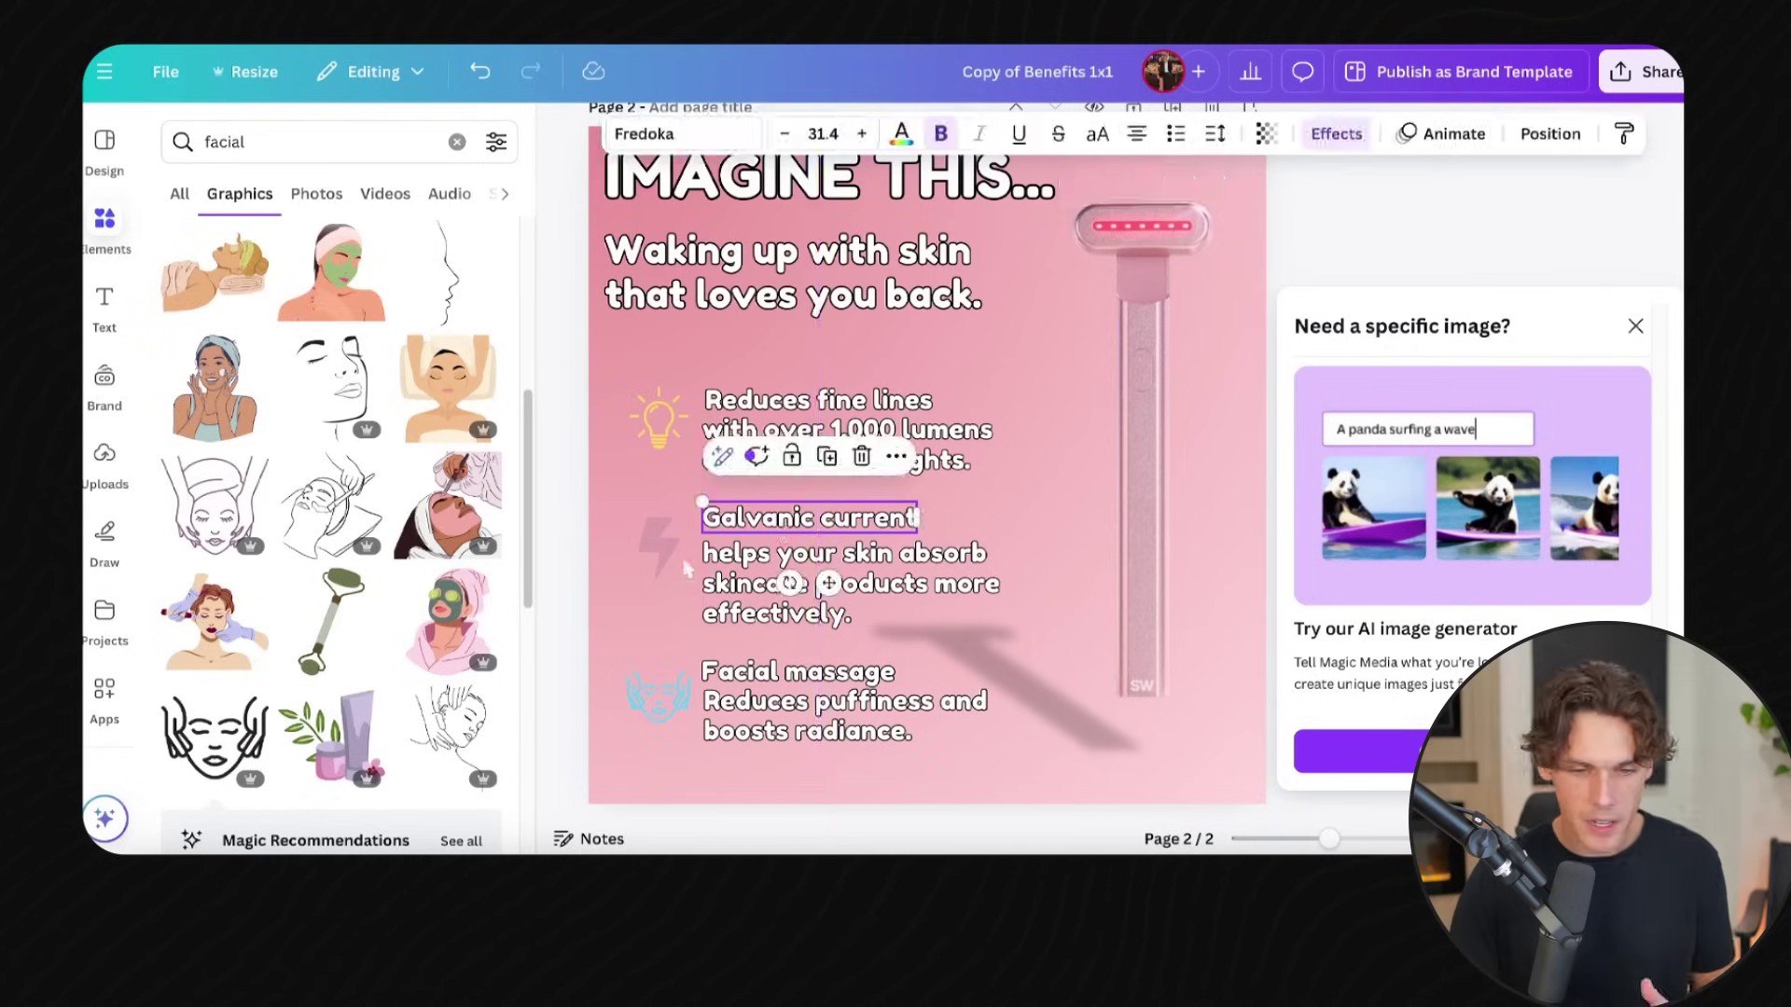
{"action": "left_click", "coordinate": [823, 134]}
{"action": "type", "text": "46"}
{"action": "key", "text": "Return"}
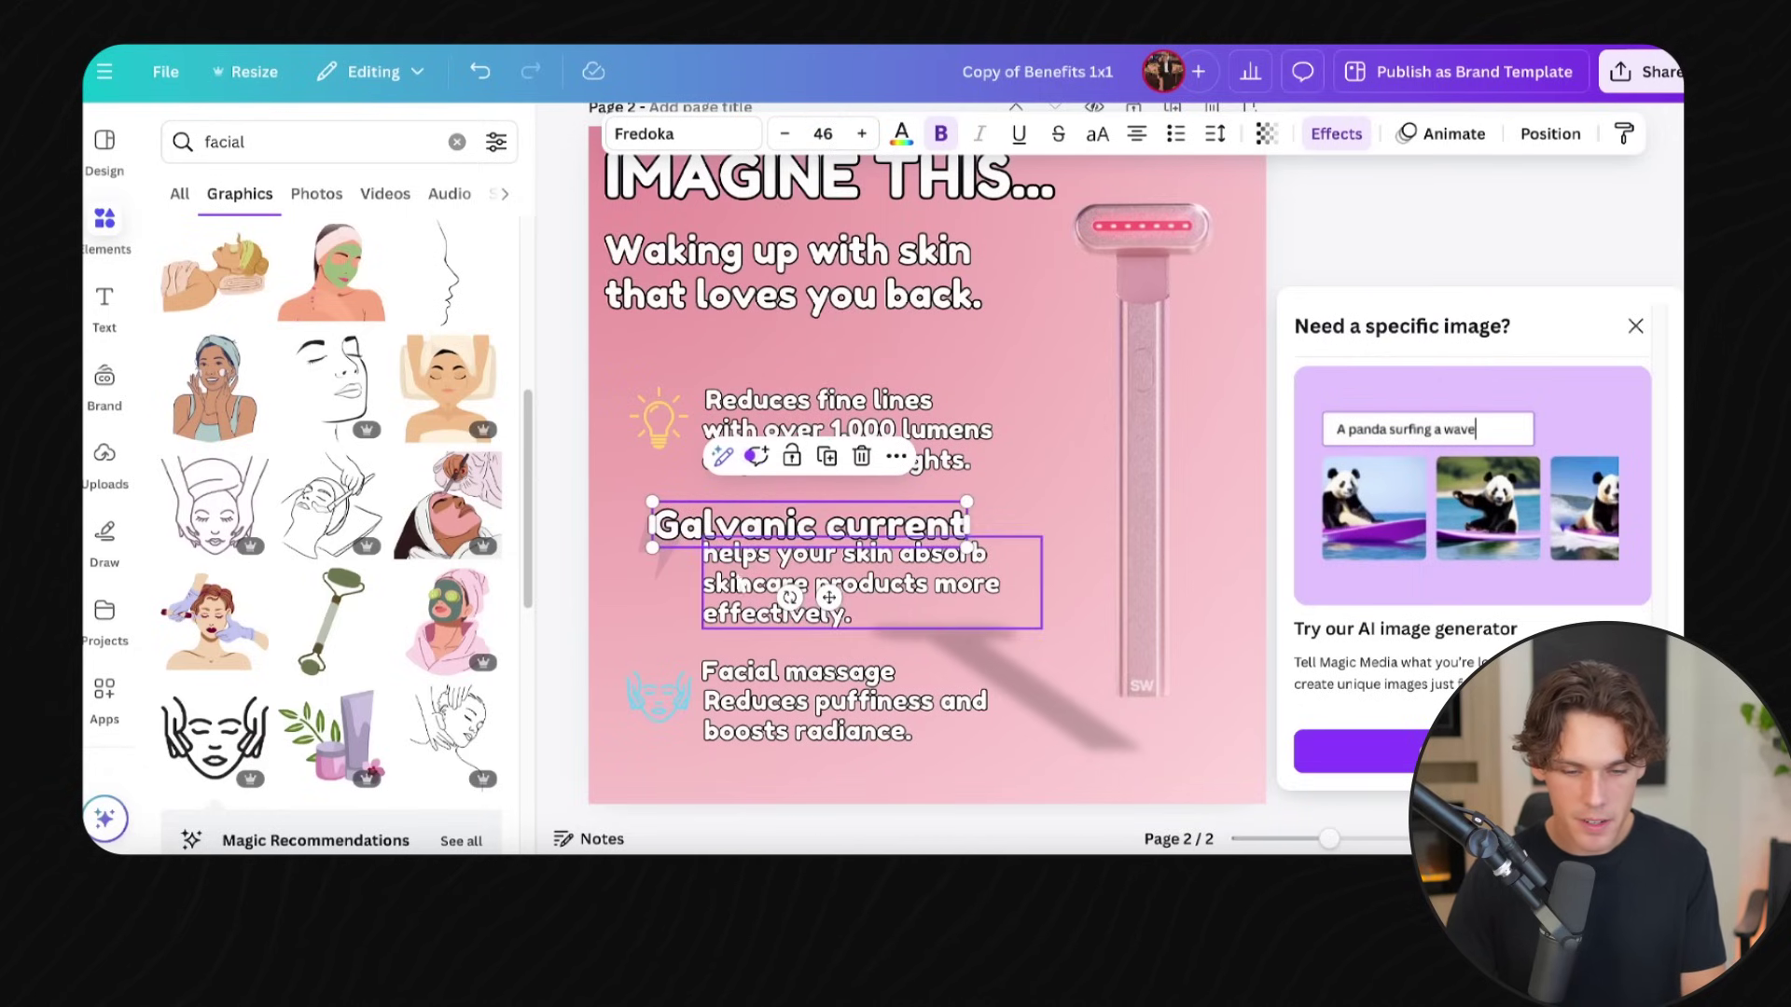
Set the font size of the "Reduces fine lines" heading to 46.
{"action": "left_click", "coordinate": [767, 405]}
{"action": "left_click", "coordinate": [822, 133]}
{"action": "type", "text": "46"}
{"action": "key", "text": "Return"}
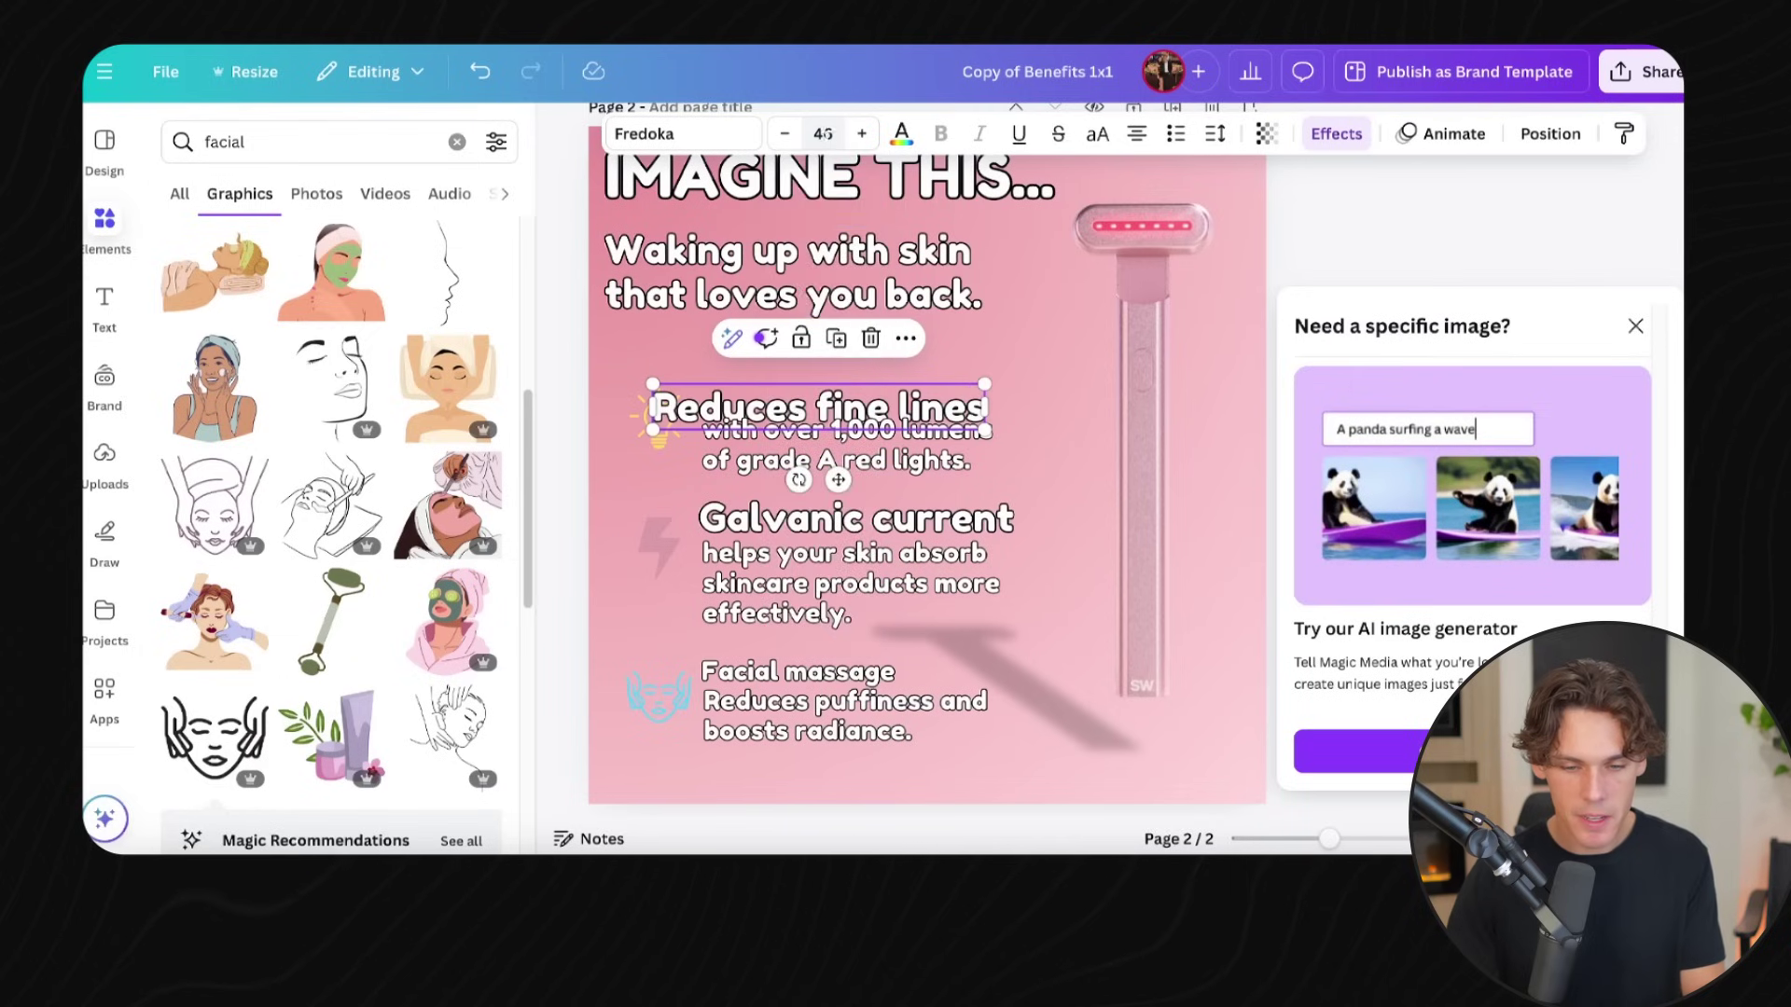
Set the font size of the "Facial massage" heading to 46.
{"action": "left_click", "coordinate": [722, 533]}
{"action": "left_click", "coordinate": [797, 672]}
{"action": "left_click", "coordinate": [823, 134]}
{"action": "type", "text": "46"}
{"action": "key", "text": "Return"}
{"action": "scroll", "coordinate": [866, 527], "scroll_direction": "down", "scroll_amount": 2}
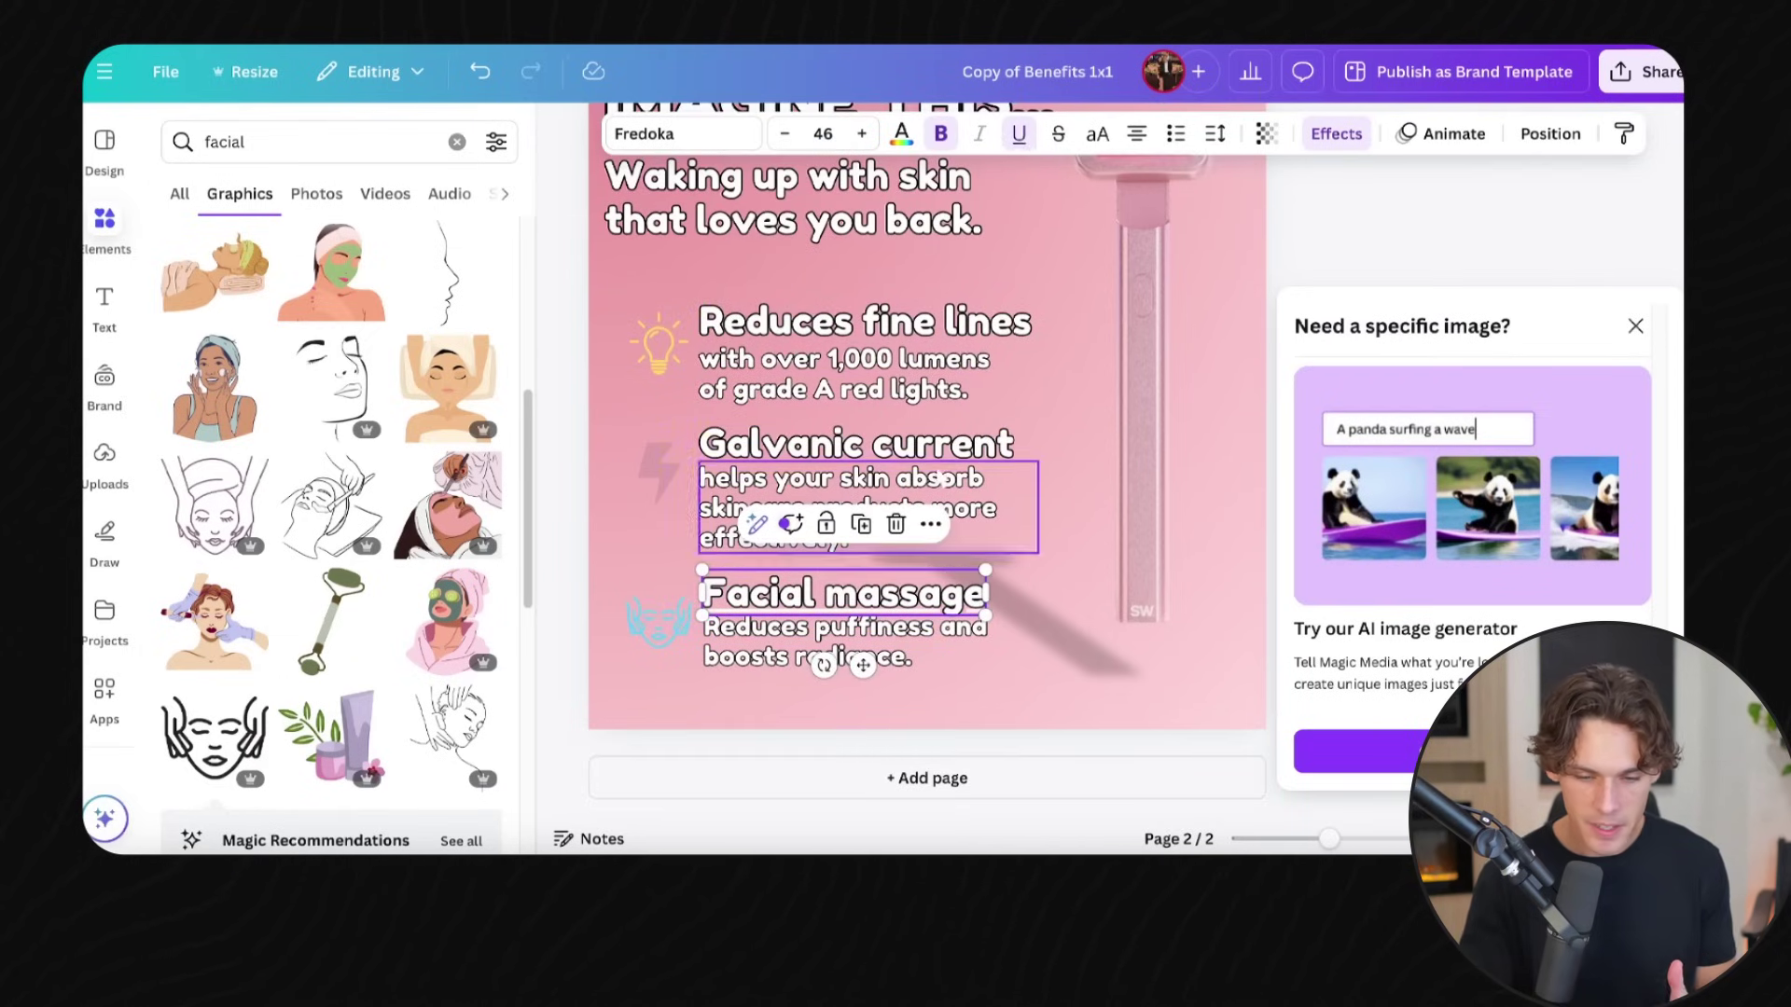
Try a thick black line graphic as a divider between the "Galvanic current" and "Facial massage" benefits.
{"action": "left_click", "coordinate": [970, 536]}
{"action": "left_click", "coordinate": [972, 686]}
{"action": "left_click", "coordinate": [737, 664]}
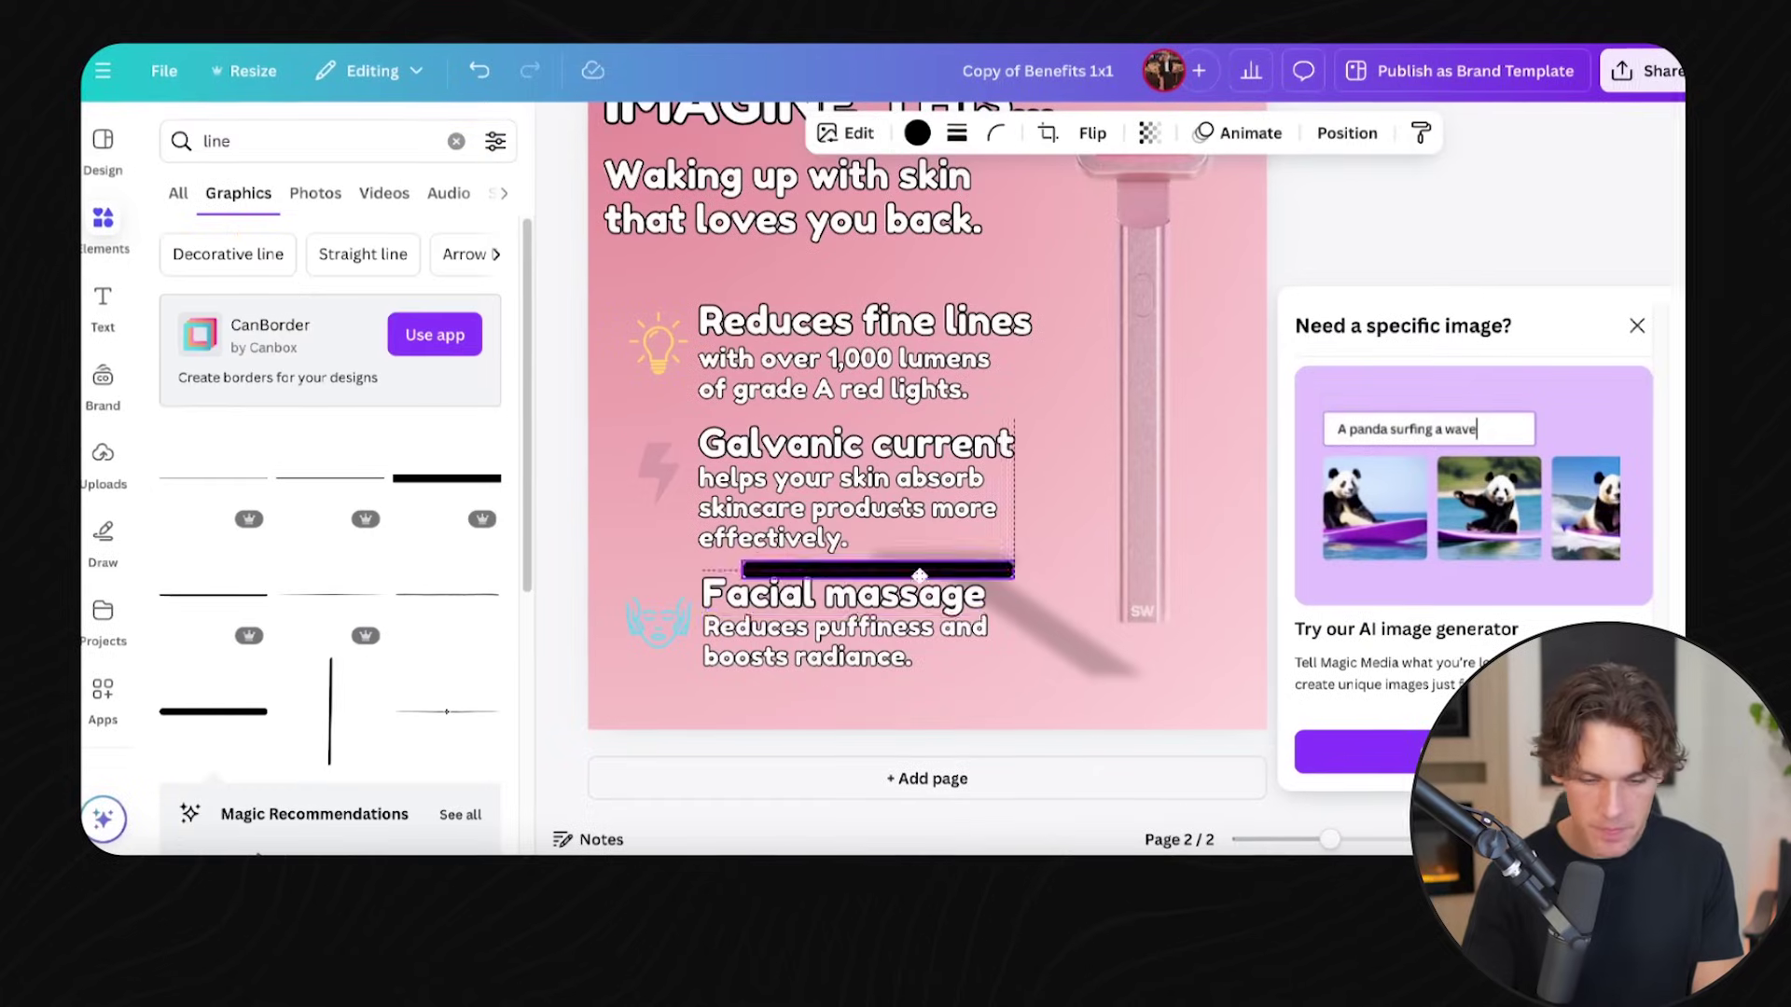
Copy the rounded caption box from the Coco & Eve template and place it around the "Facial massage" description.
{"action": "left_click", "coordinate": [821, 643]}
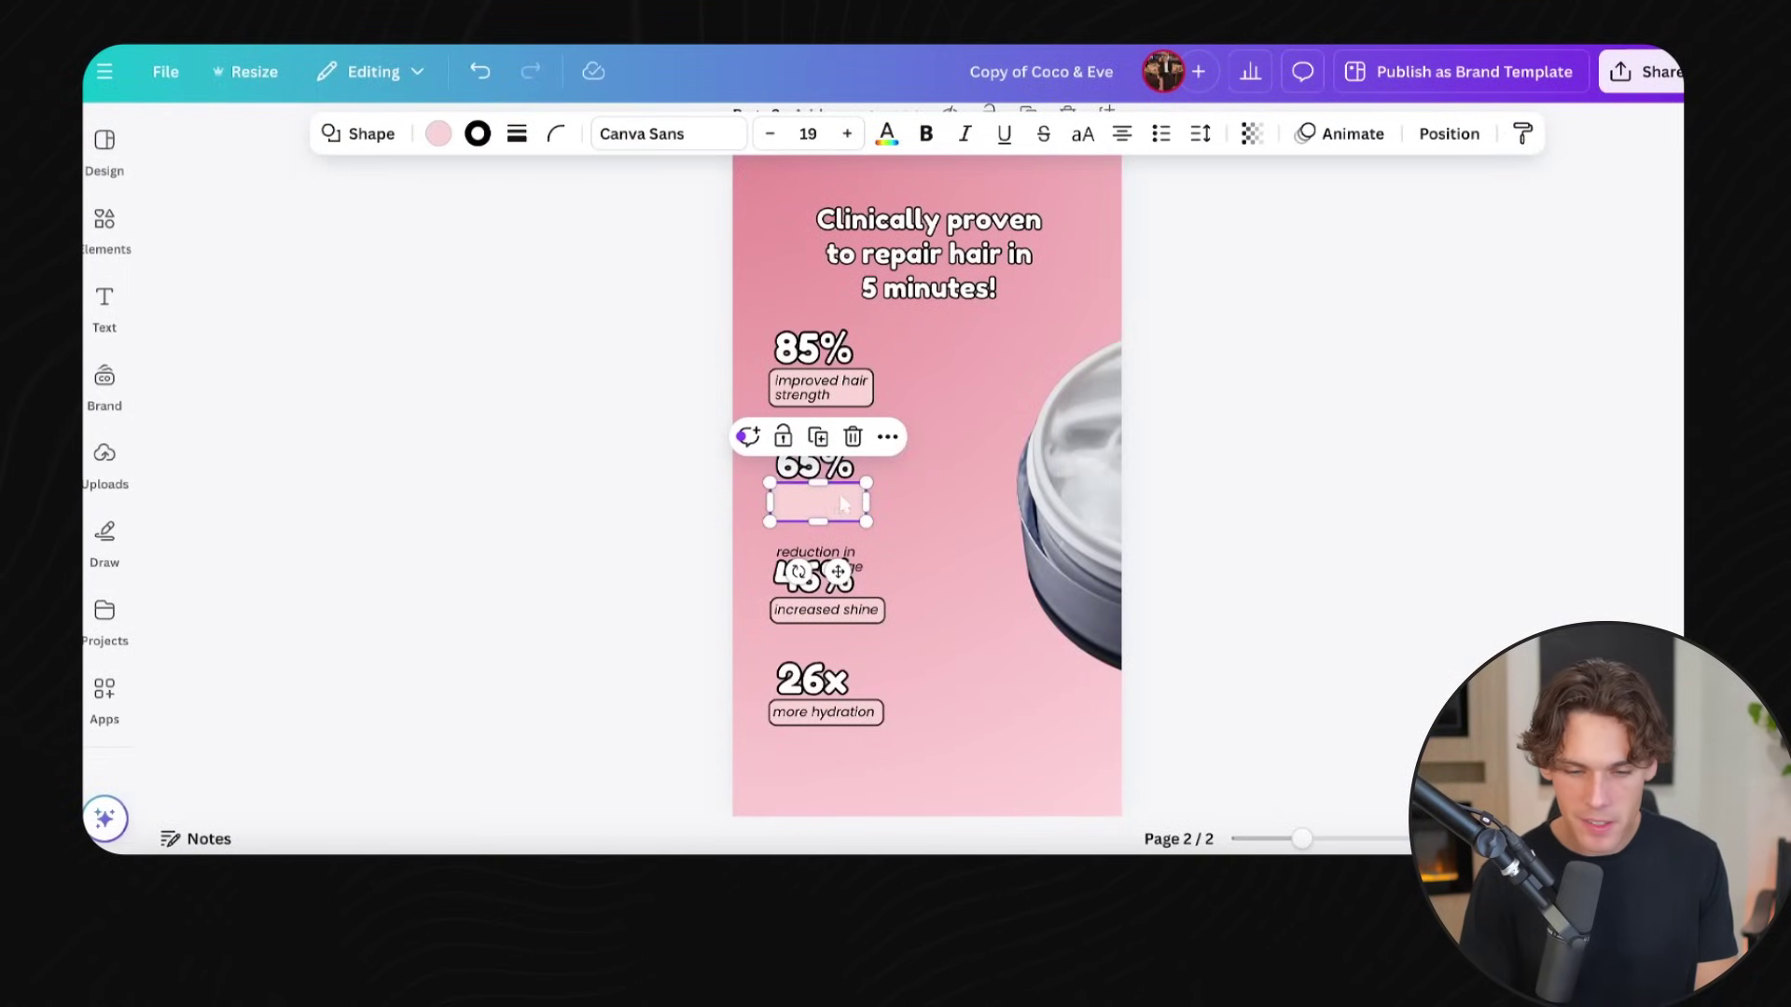
{"action": "left_click", "coordinate": [877, 308]}
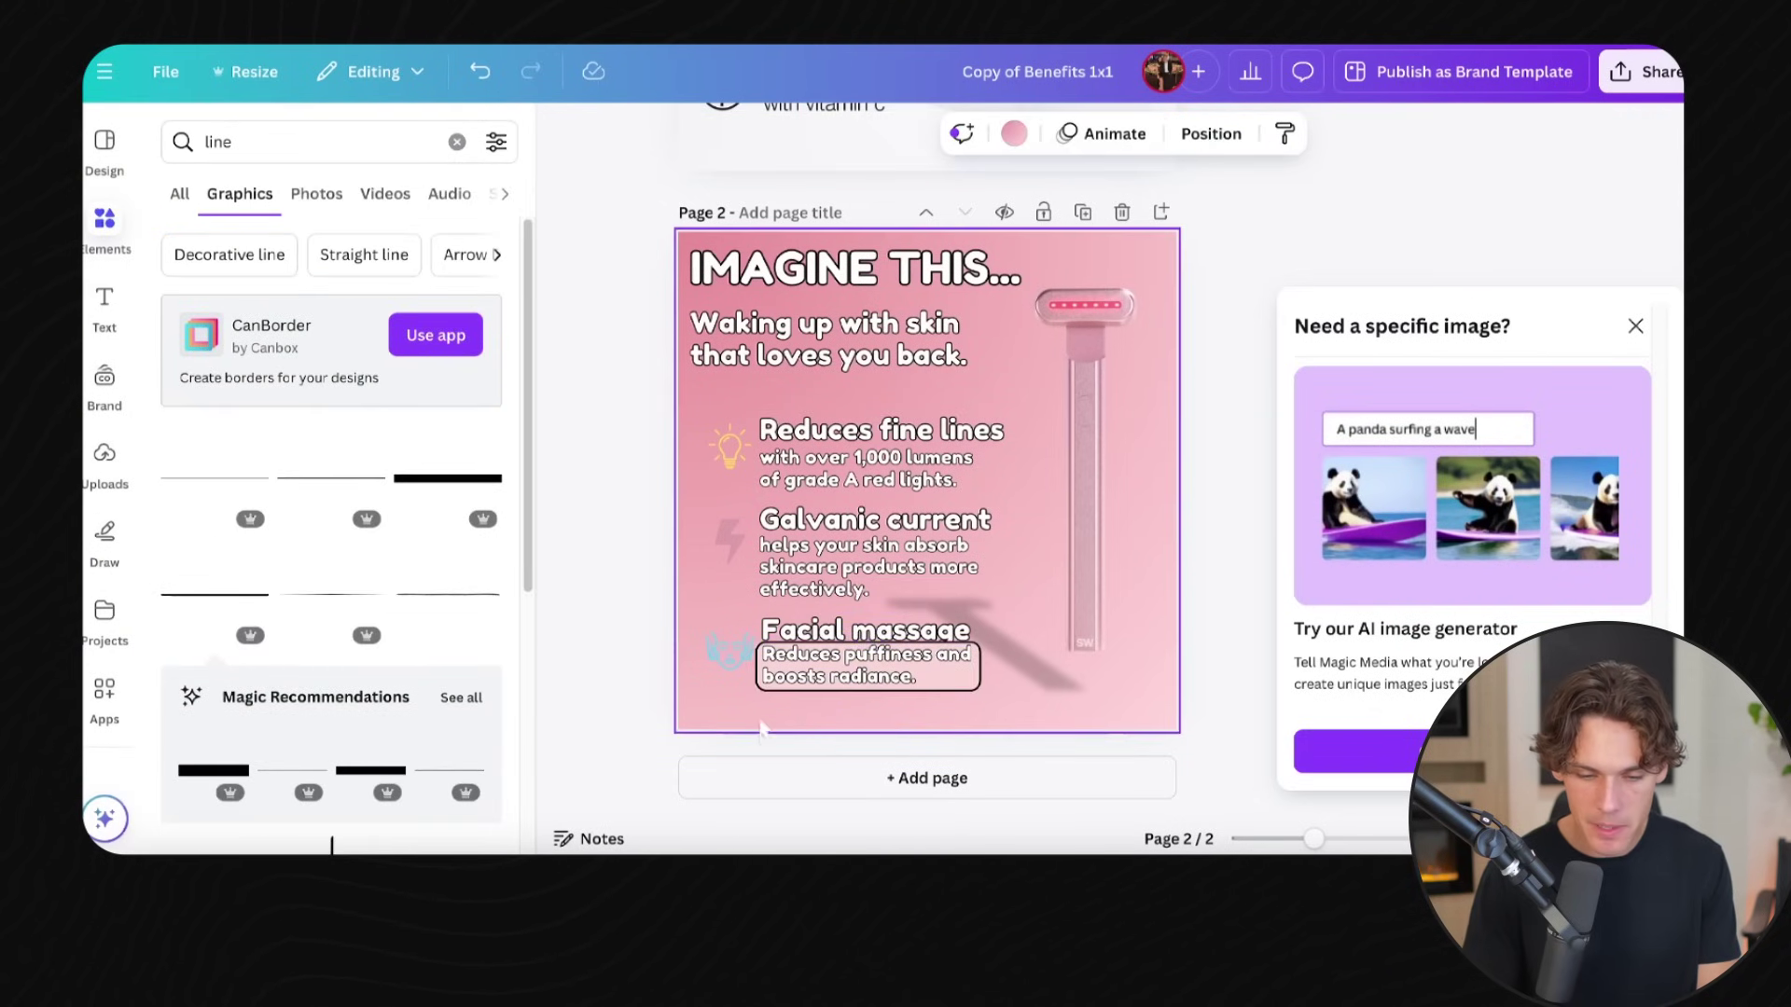
{"action": "left_click", "coordinate": [828, 686]}
Put matching rounded boxes behind the "Galvanic current" and "Reduces fine lines" descriptions and fit their widths to the text.
{"action": "left_click", "coordinate": [838, 519]}
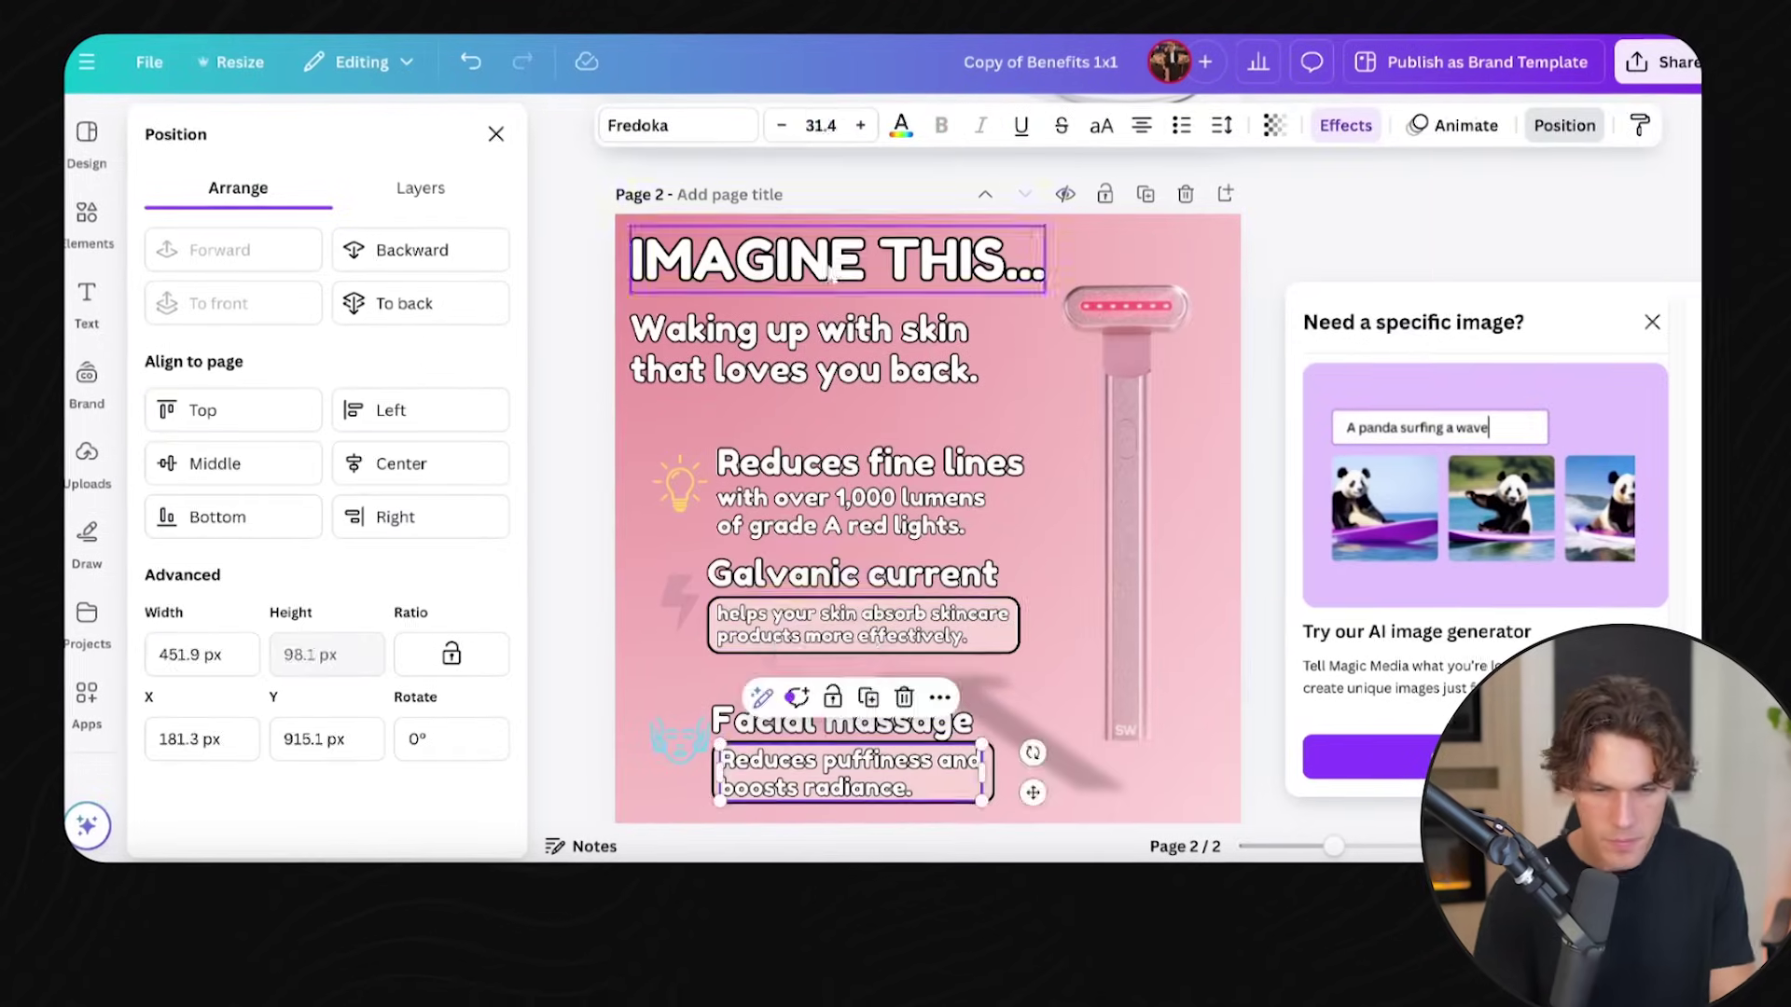
{"action": "left_click", "coordinate": [678, 700]}
{"action": "left_click", "coordinate": [821, 772]}
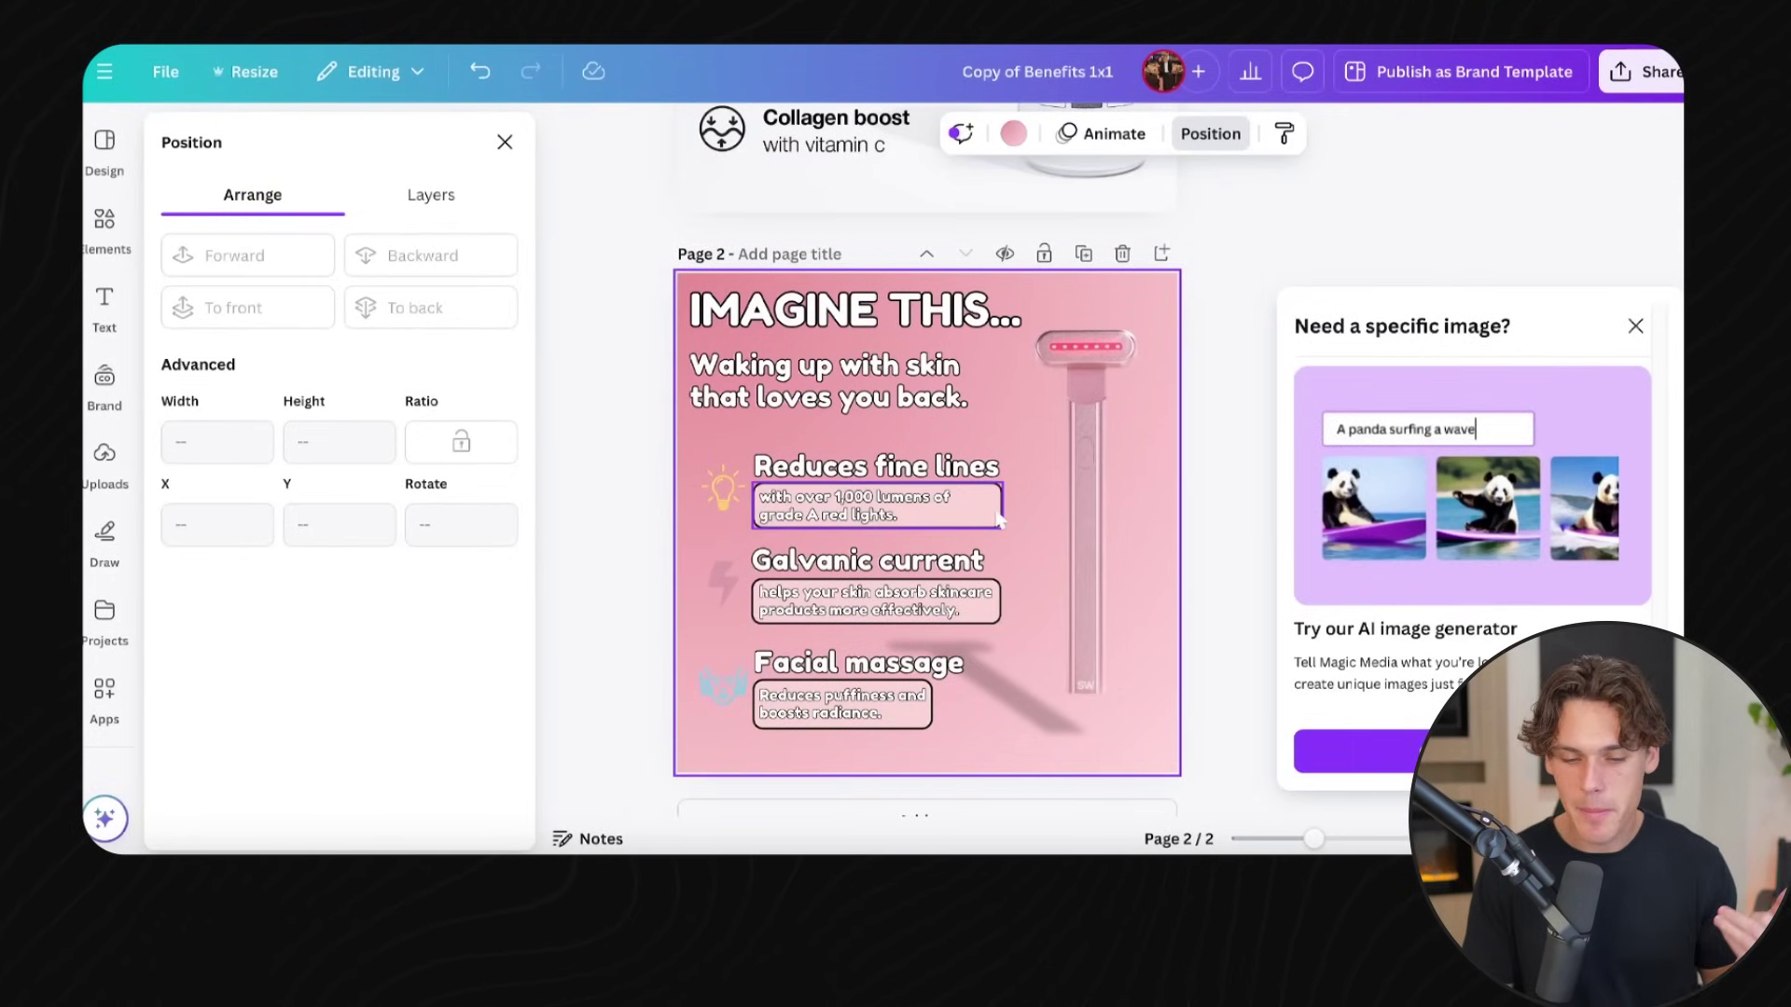
{"action": "left_click", "coordinate": [996, 518]}
{"action": "key", "text": "Escape"}
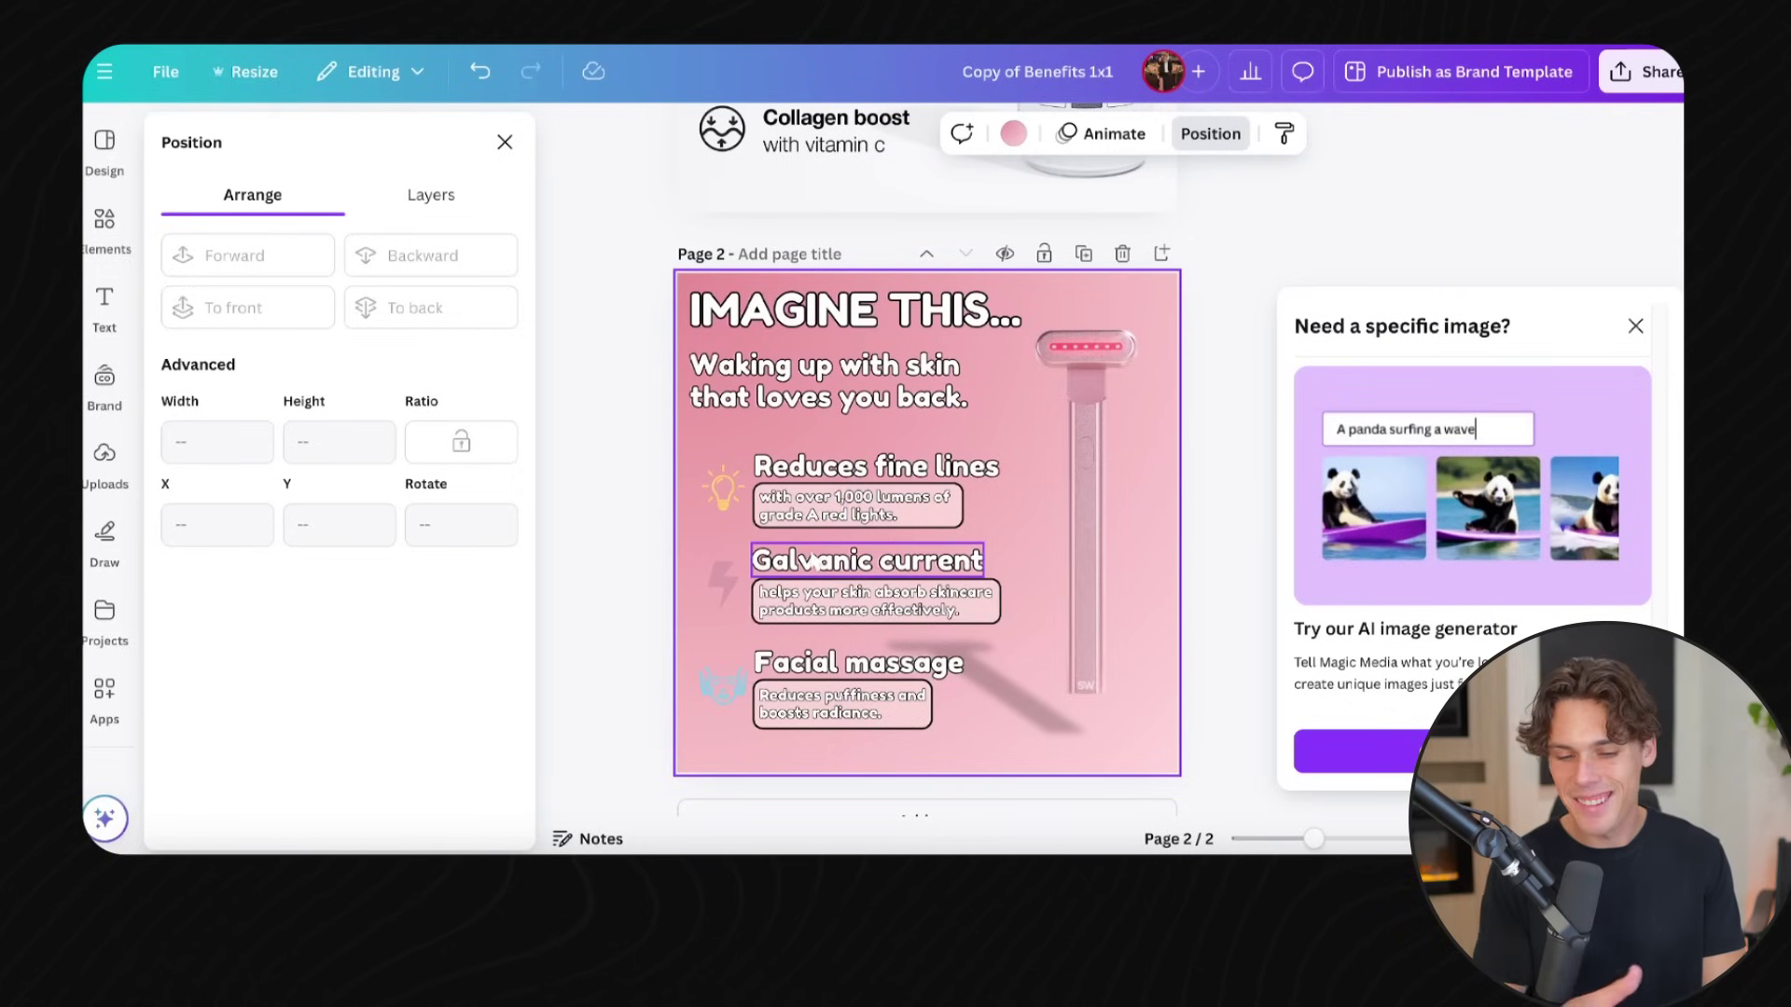
Recolour the lightning bolt icon beside "Galvanic current" to the light bulb's yellow after comparing it with black.
{"action": "left_click", "coordinate": [717, 494]}
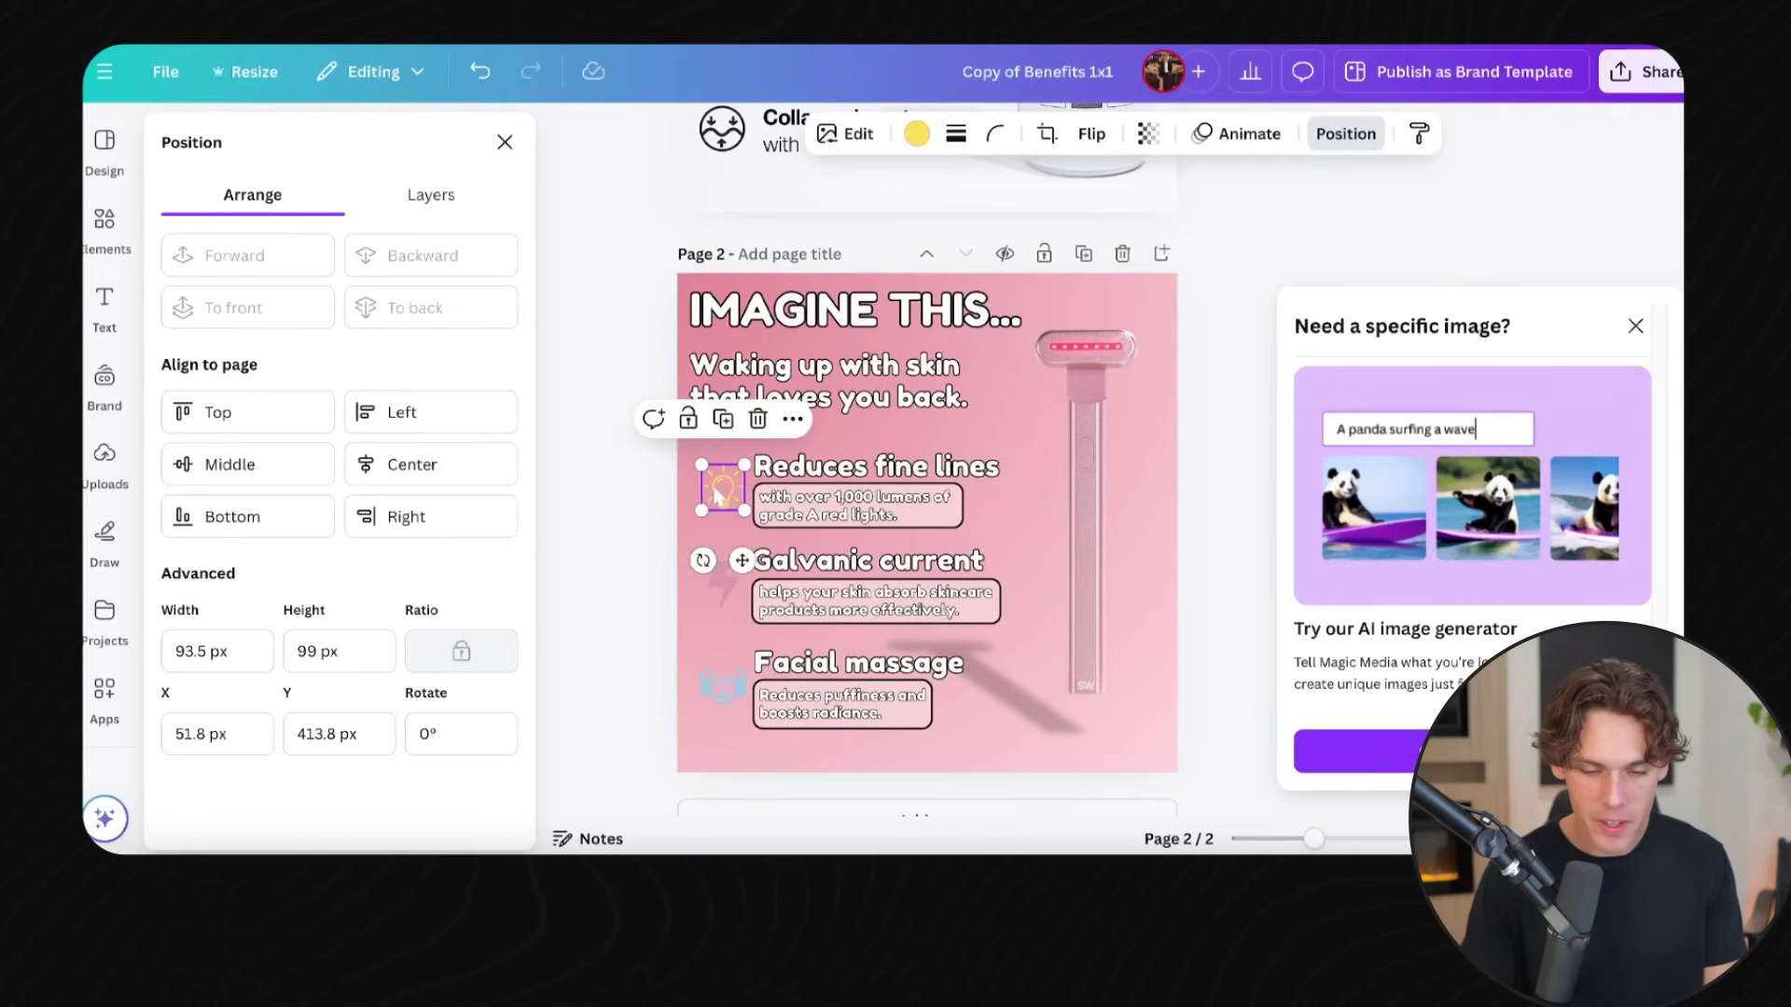
{"action": "left_click", "coordinate": [730, 687]}
{"action": "left_click", "coordinate": [729, 583]}
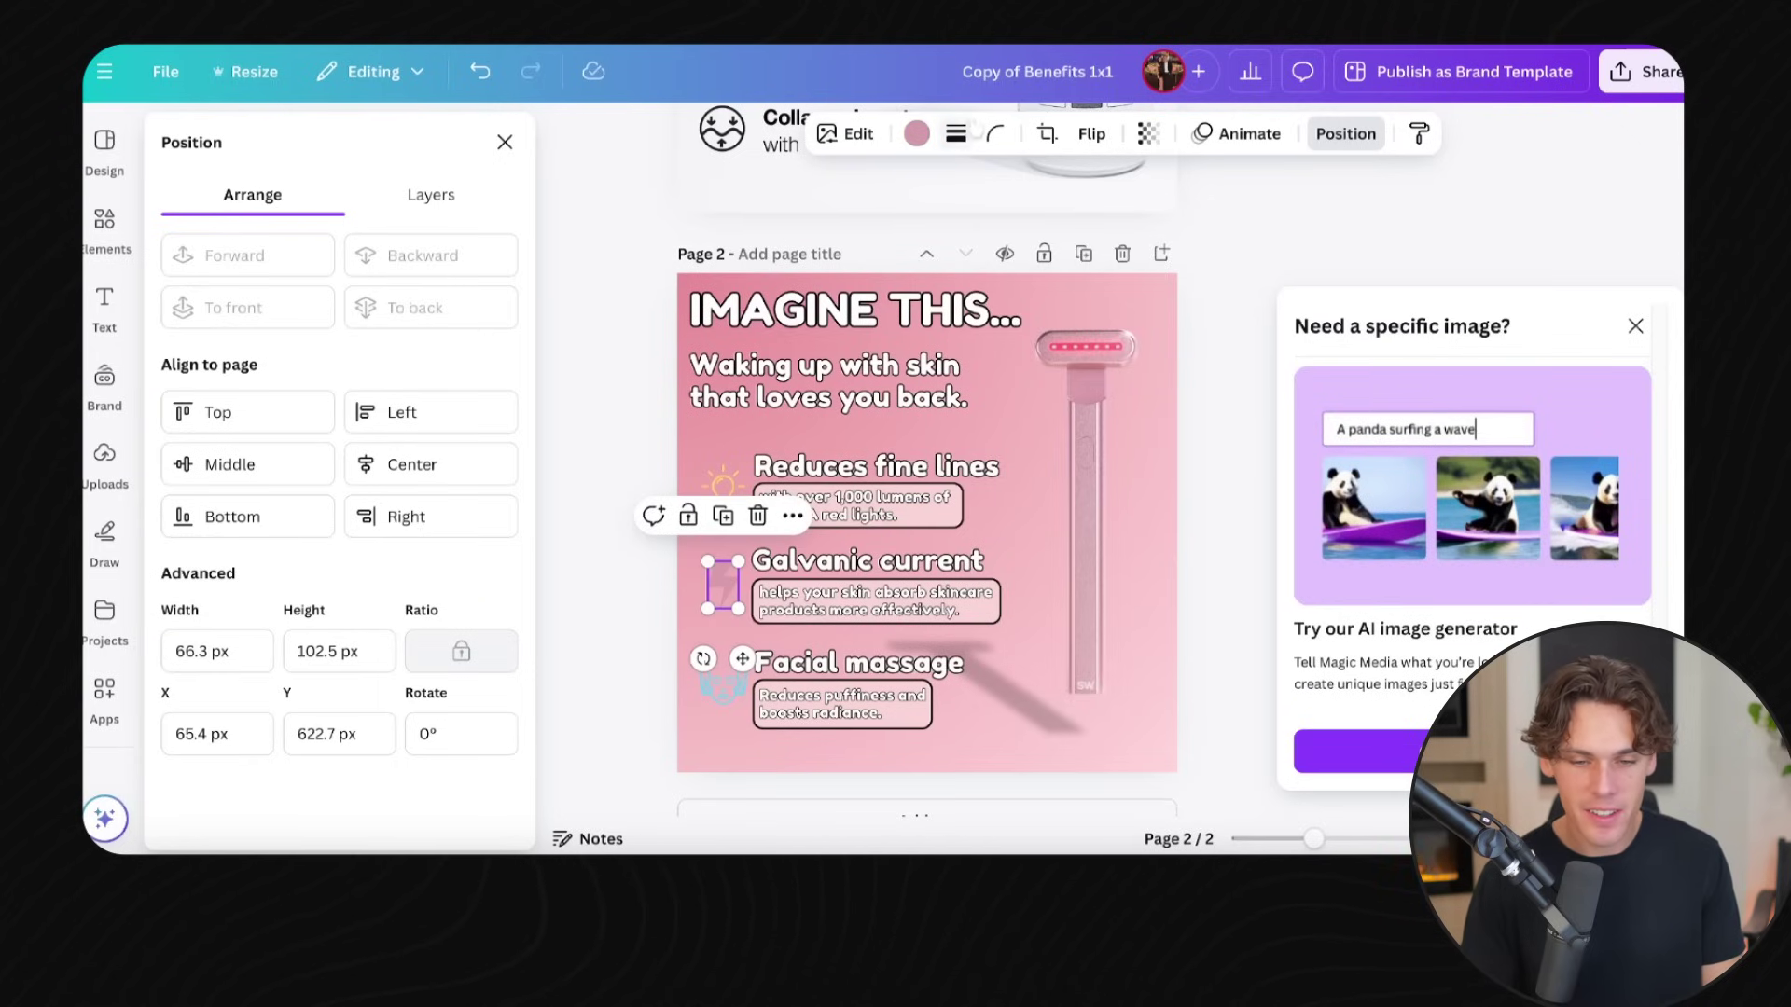
{"action": "left_click", "coordinate": [917, 133]}
{"action": "left_click", "coordinate": [476, 306]}
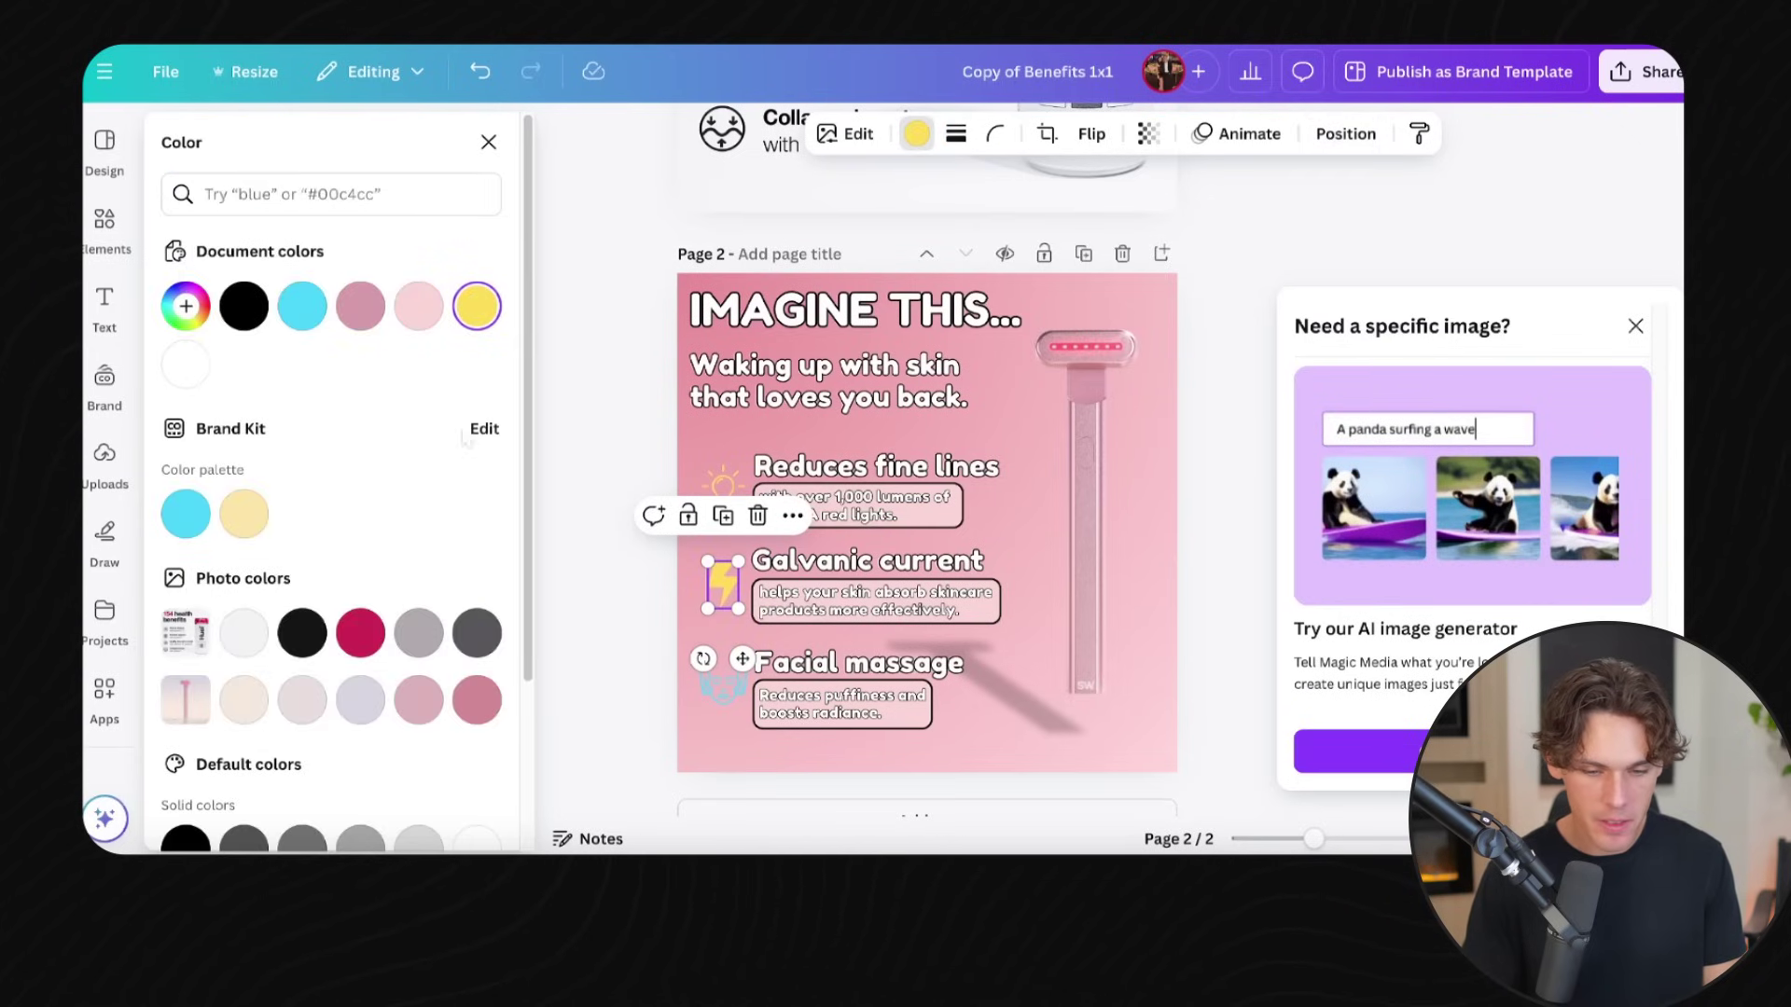
{"action": "left_click", "coordinate": [247, 309]}
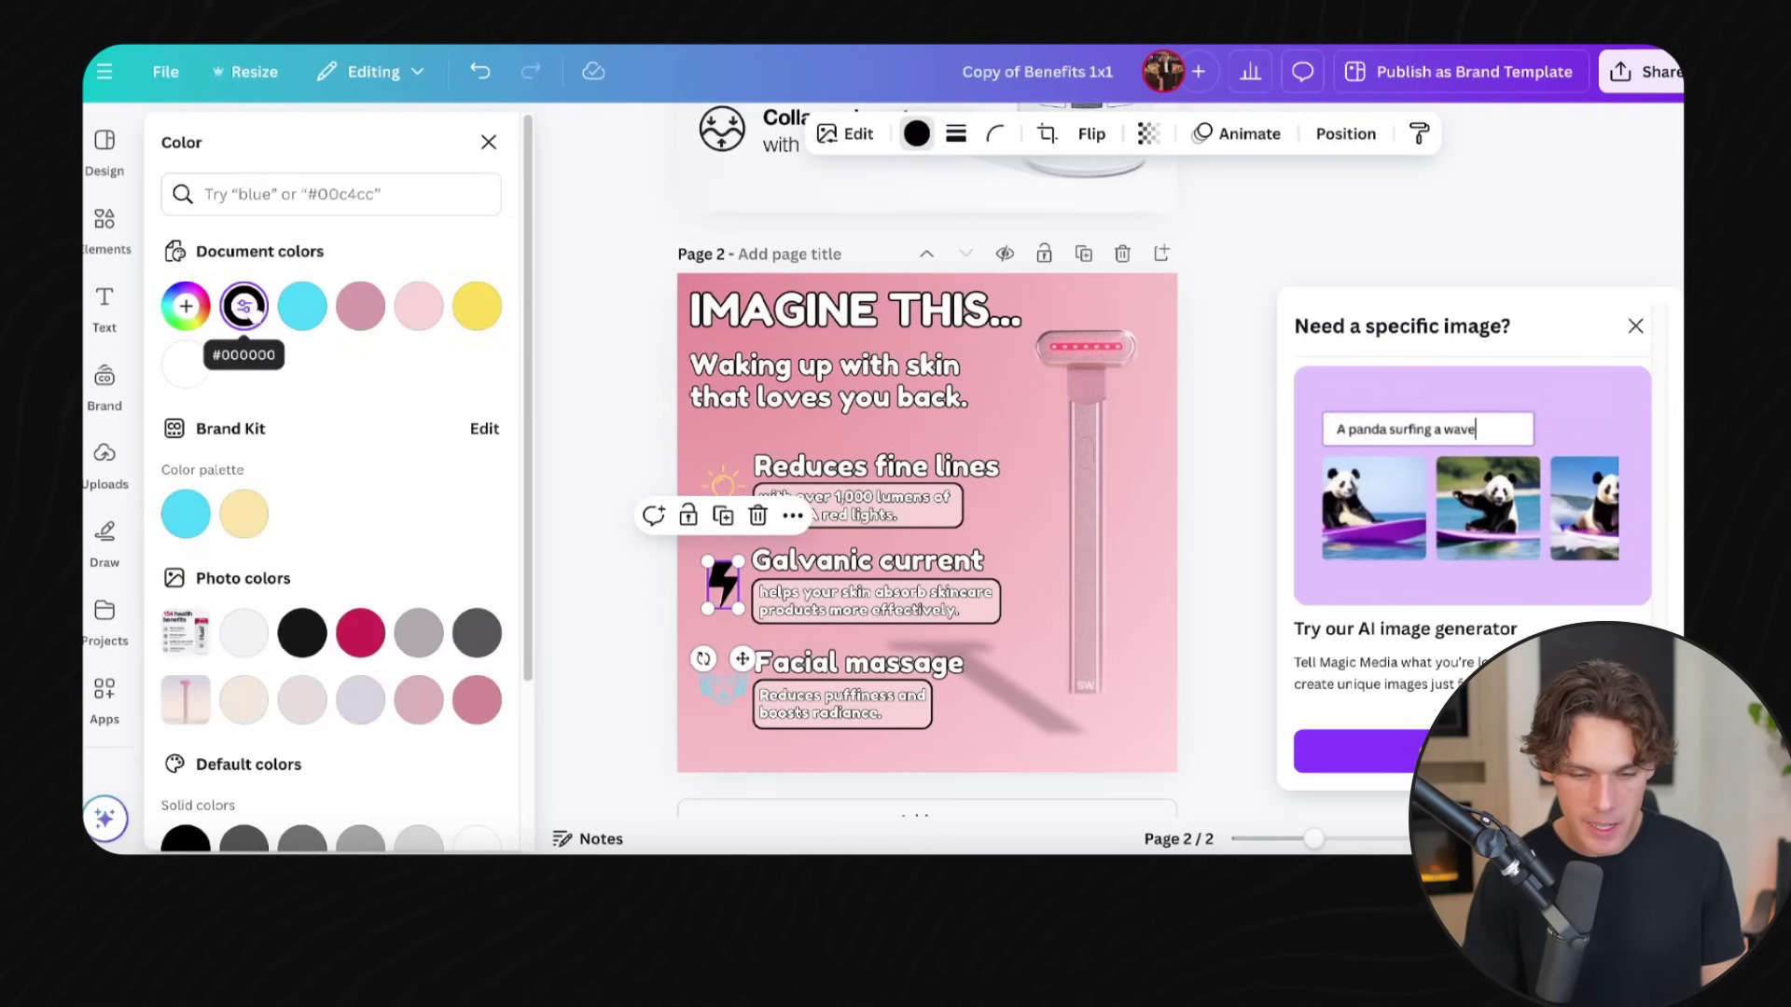
{"action": "left_click", "coordinate": [479, 312]}
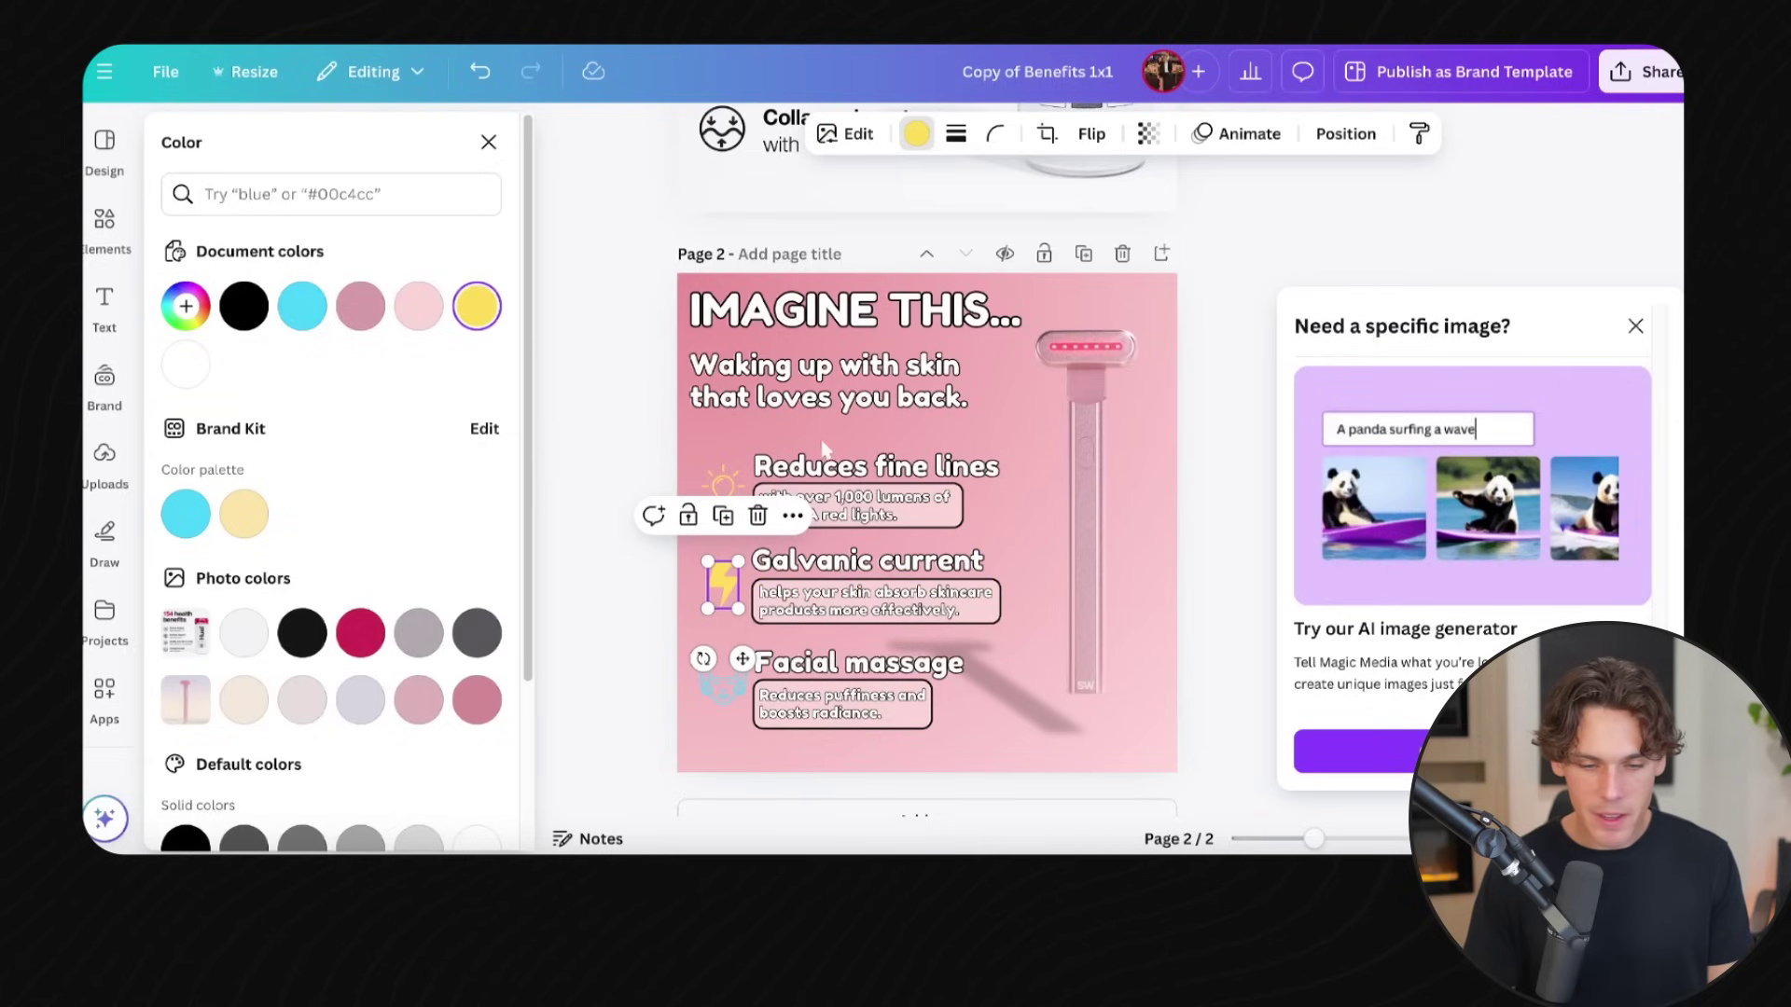
Move the "Waking up with skin that loves you back." subheading up, closer to the headline.
{"action": "left_click", "coordinate": [910, 536]}
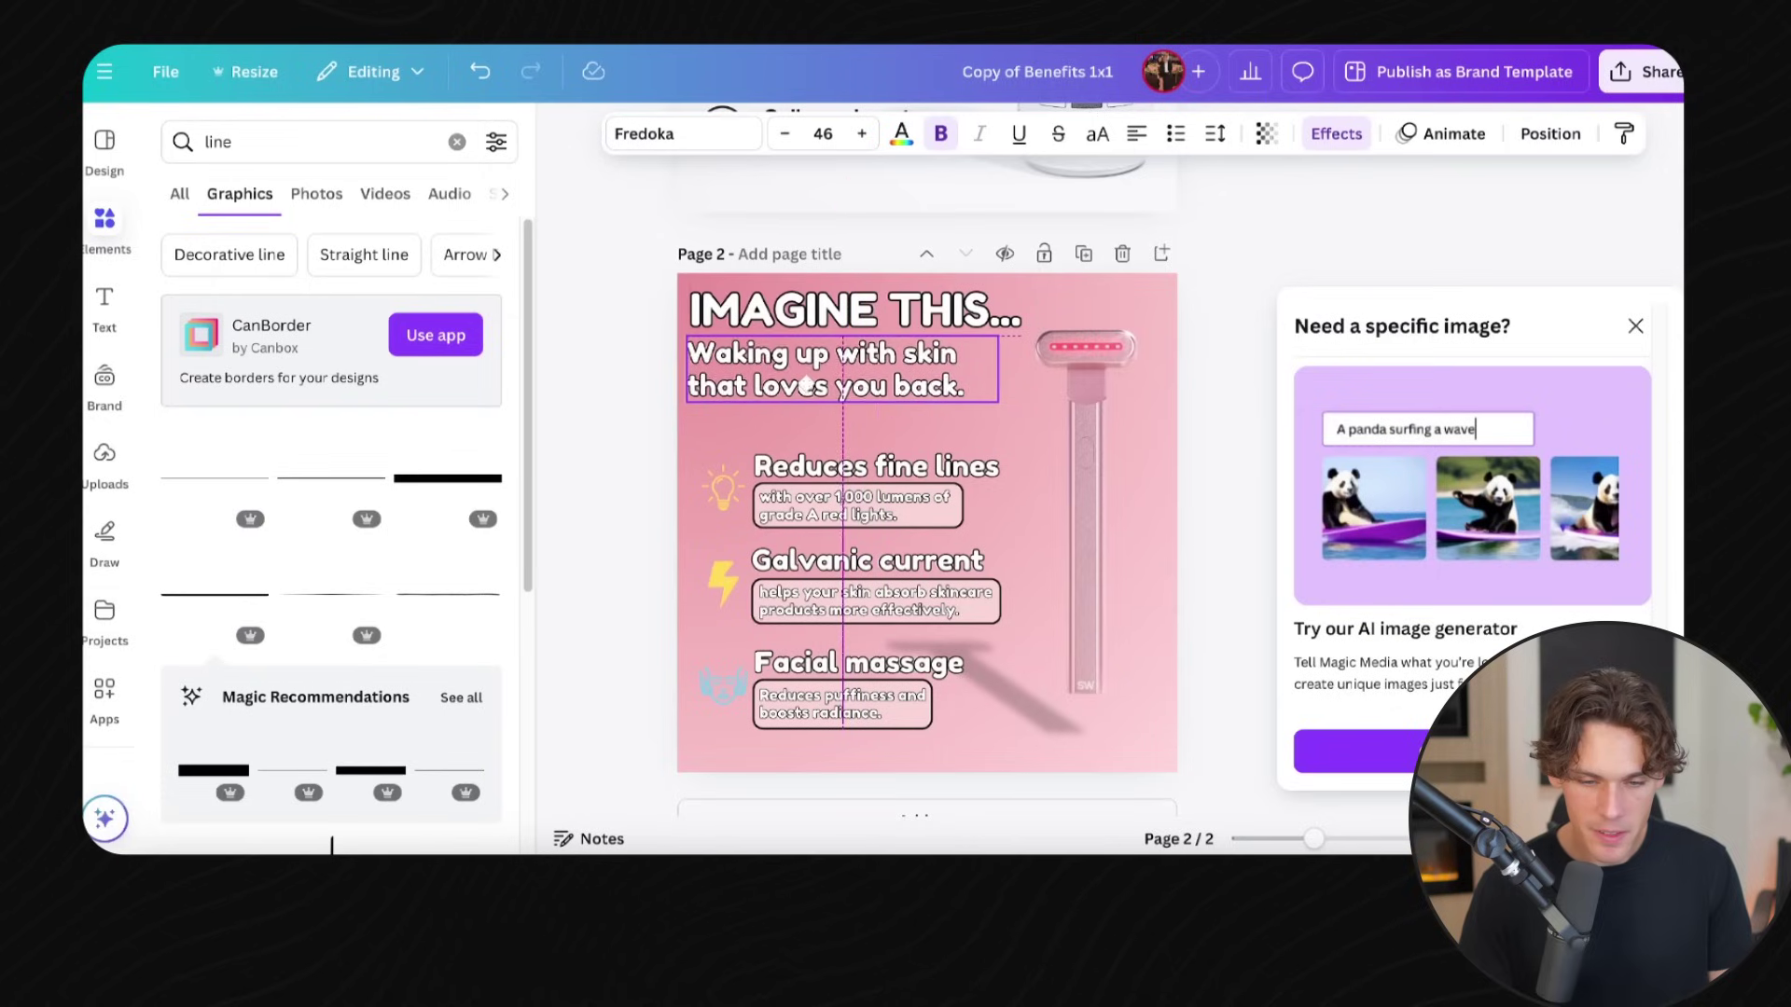
{"action": "left_click_drag", "start_coordinate": [808, 384], "coordinate": [806, 381]}
Try flipping and rotating the white curved arrow beside "Galvanic current" towards the wand and placing a copy beside "Facial massage".
{"action": "left_click", "coordinate": [751, 528]}
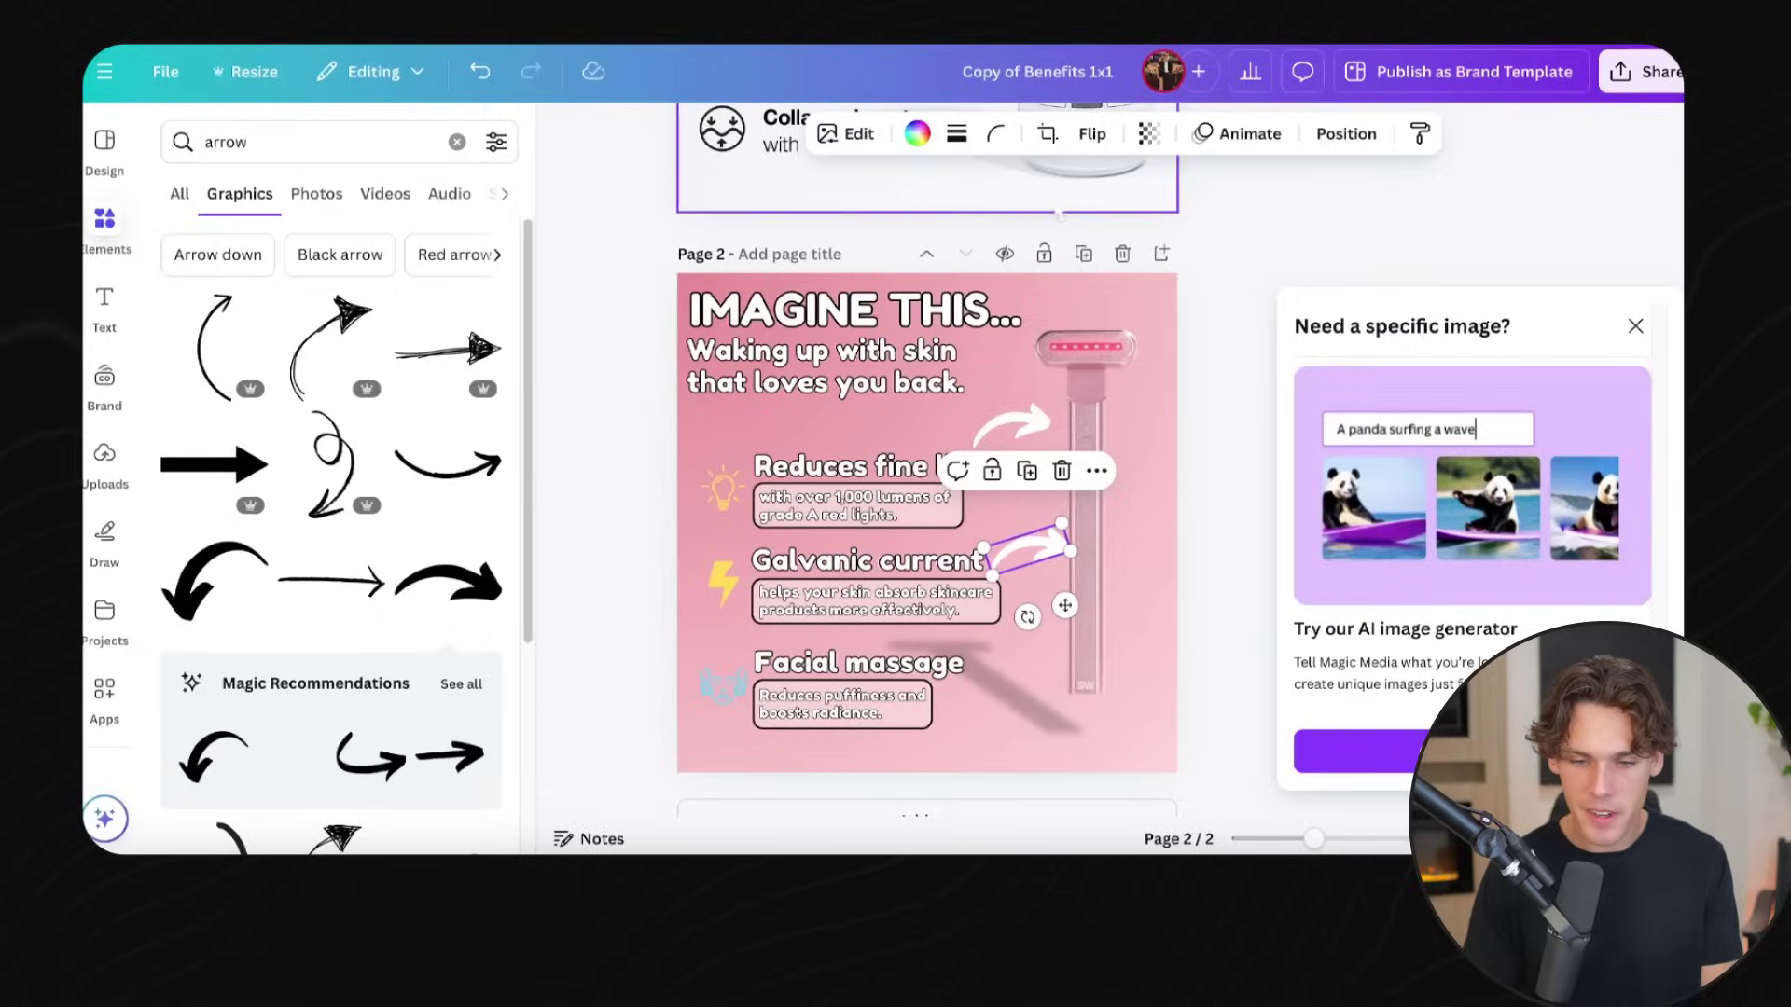
{"action": "left_click", "coordinate": [1092, 134]}
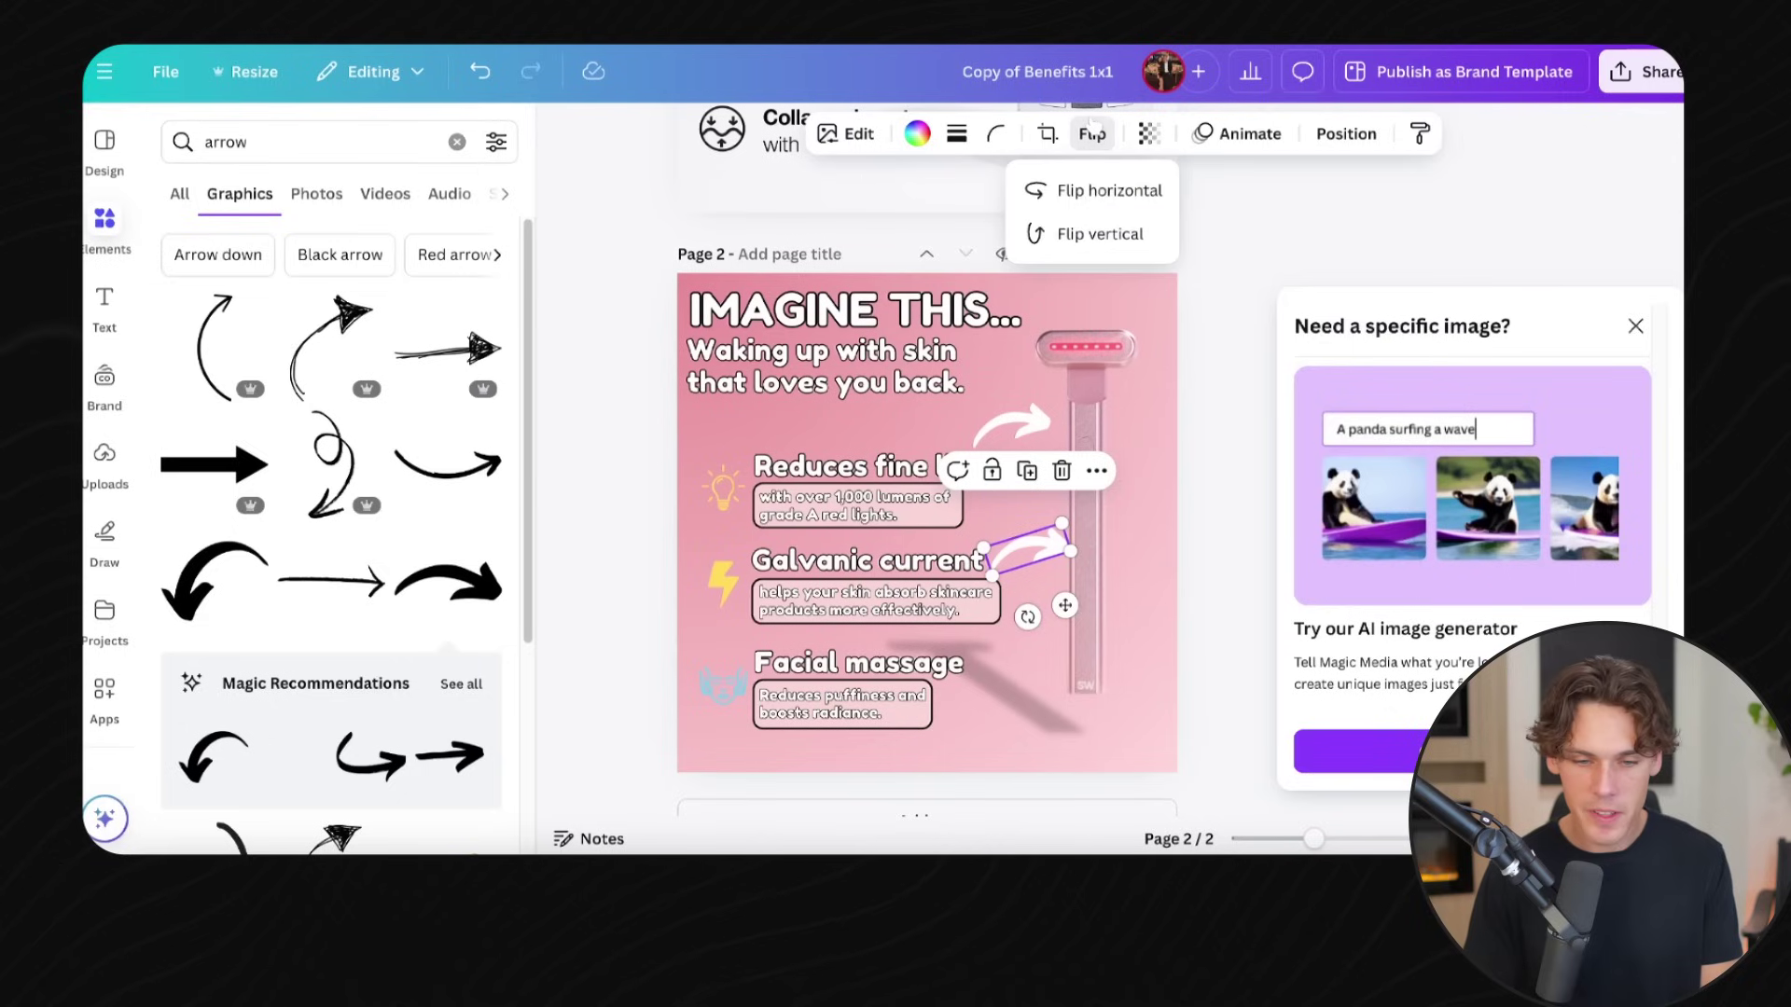
{"action": "left_click_drag", "start_coordinate": [1027, 616], "coordinate": [1008, 455]}
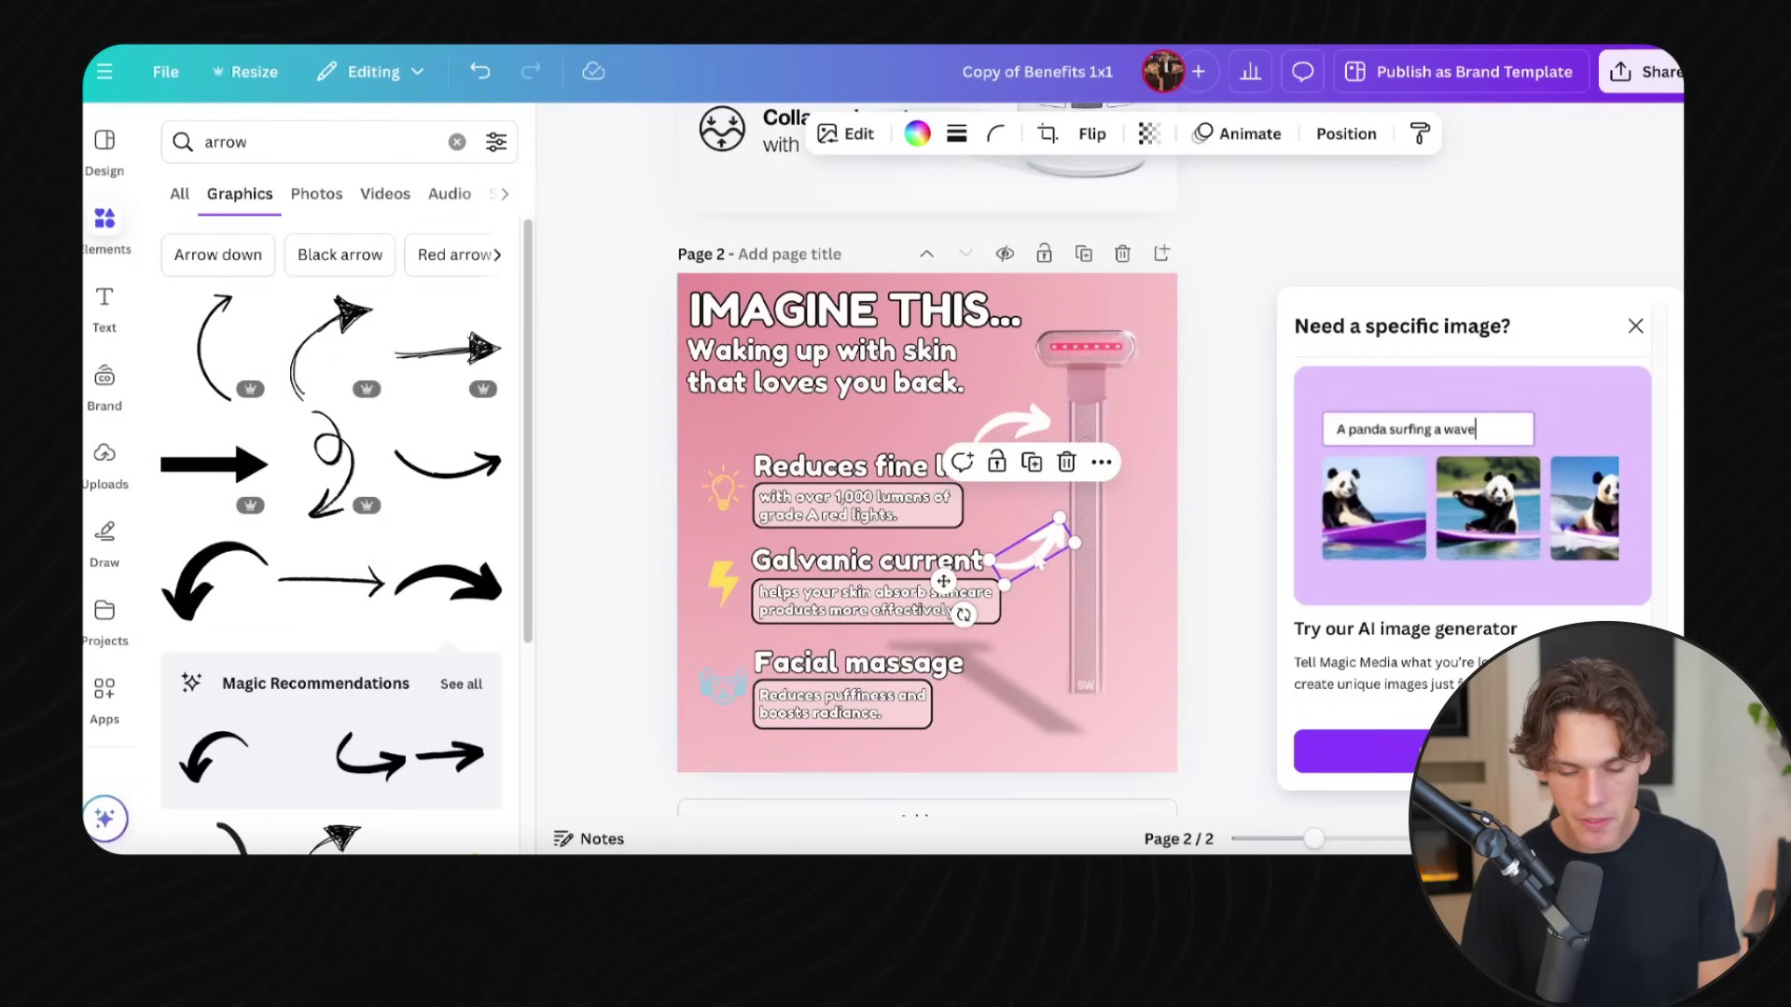
{"action": "left_click_drag", "start_coordinate": [1041, 560], "coordinate": [1008, 704]}
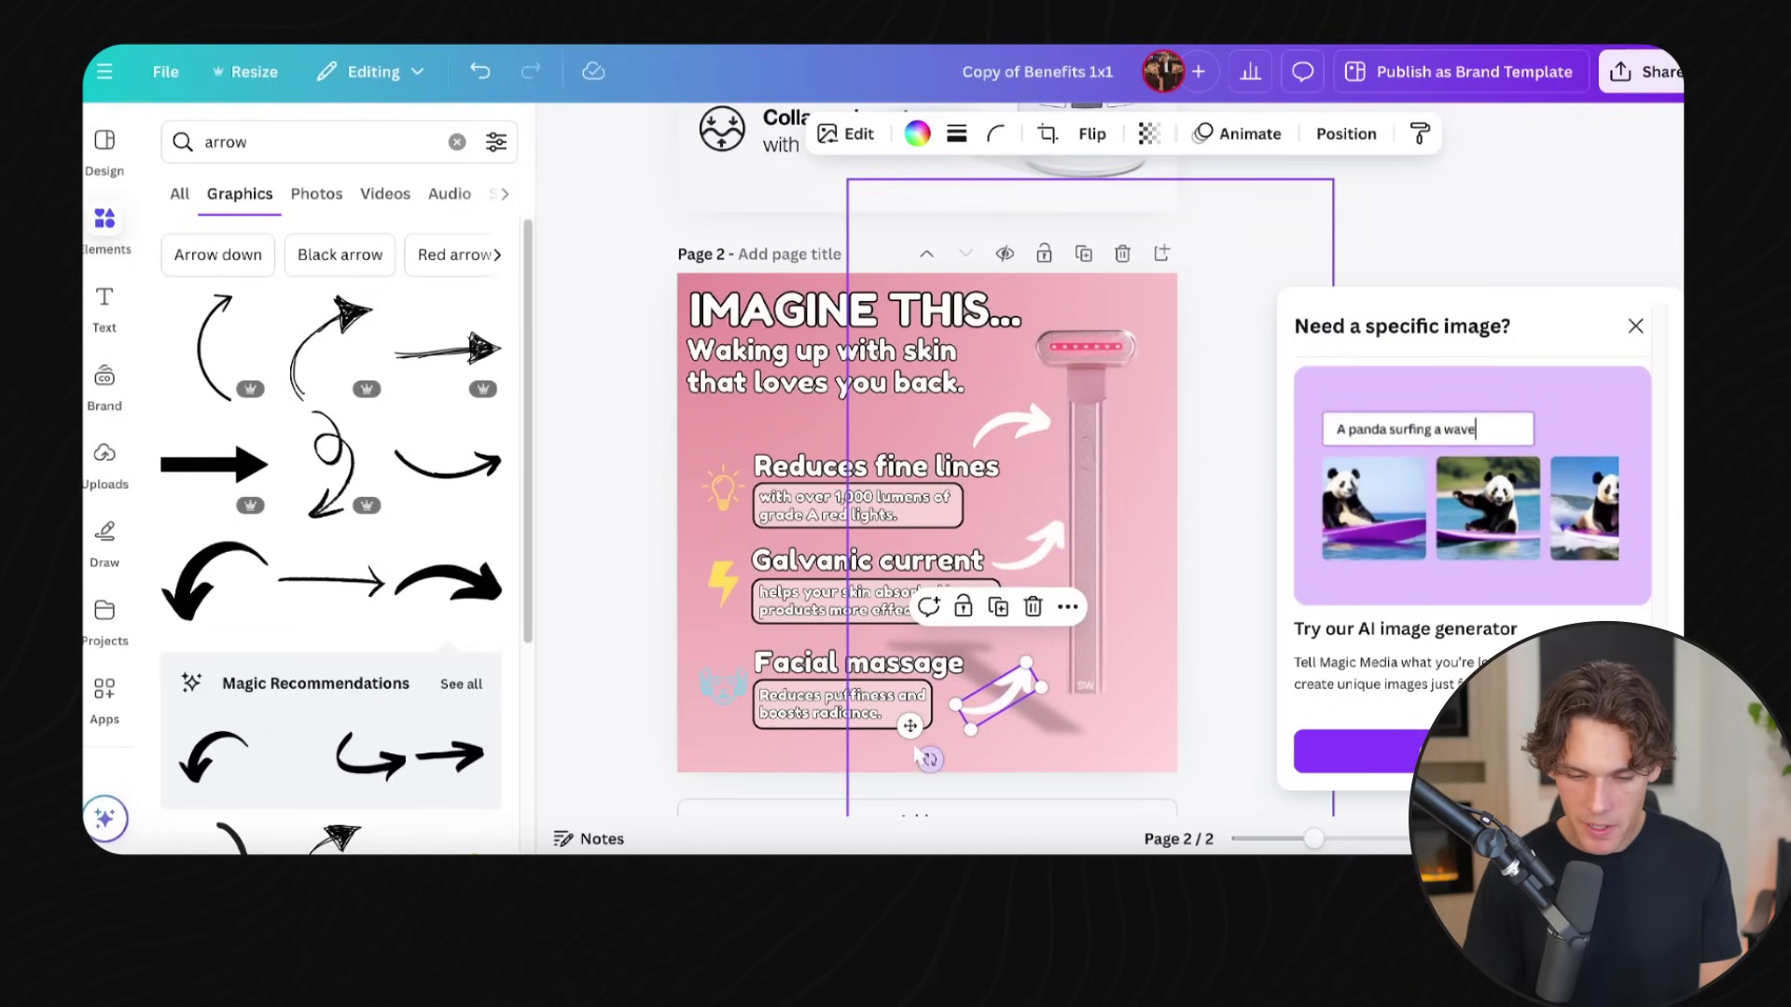
{"action": "left_click", "coordinate": [1129, 579]}
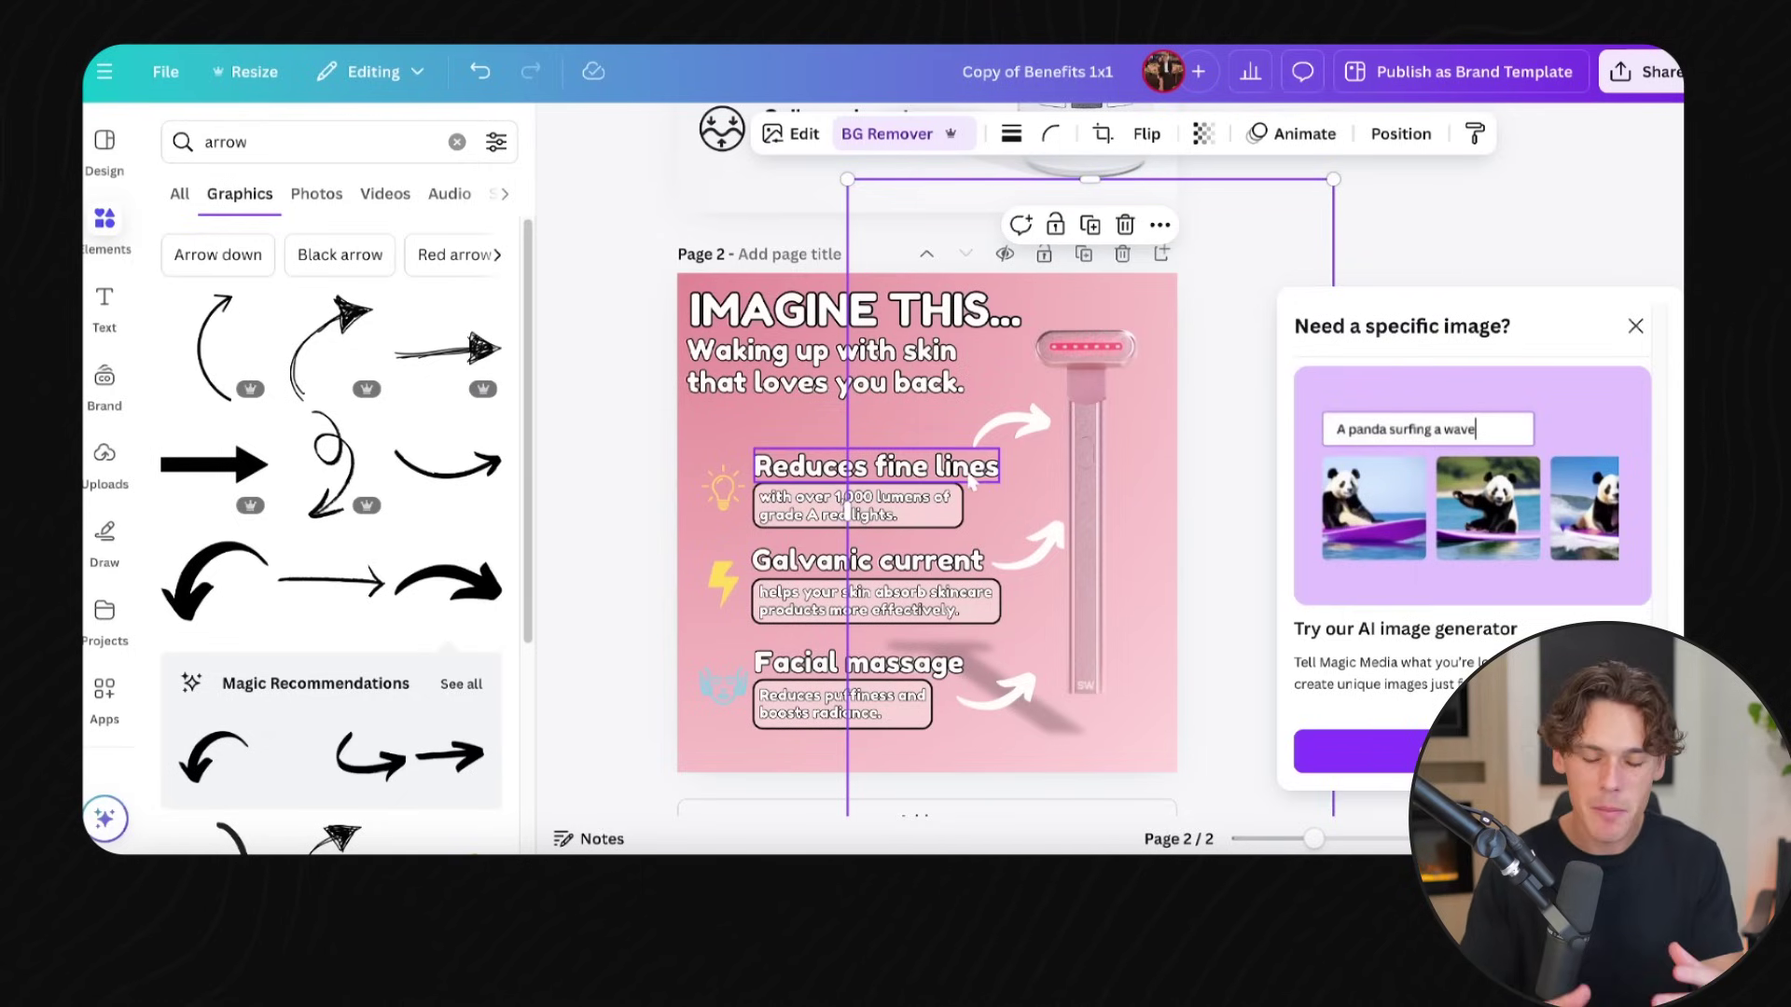
{"action": "left_click", "coordinate": [1030, 546]}
{"action": "left_click_drag", "start_coordinate": [1031, 546], "coordinate": [1019, 681]}
Compare the pink wand ad on page 2 with the original Huel benefits template on page 1.
{"action": "scroll", "coordinate": [1054, 392], "scroll_direction": "up", "scroll_amount": 2, "text": "ctrl"}
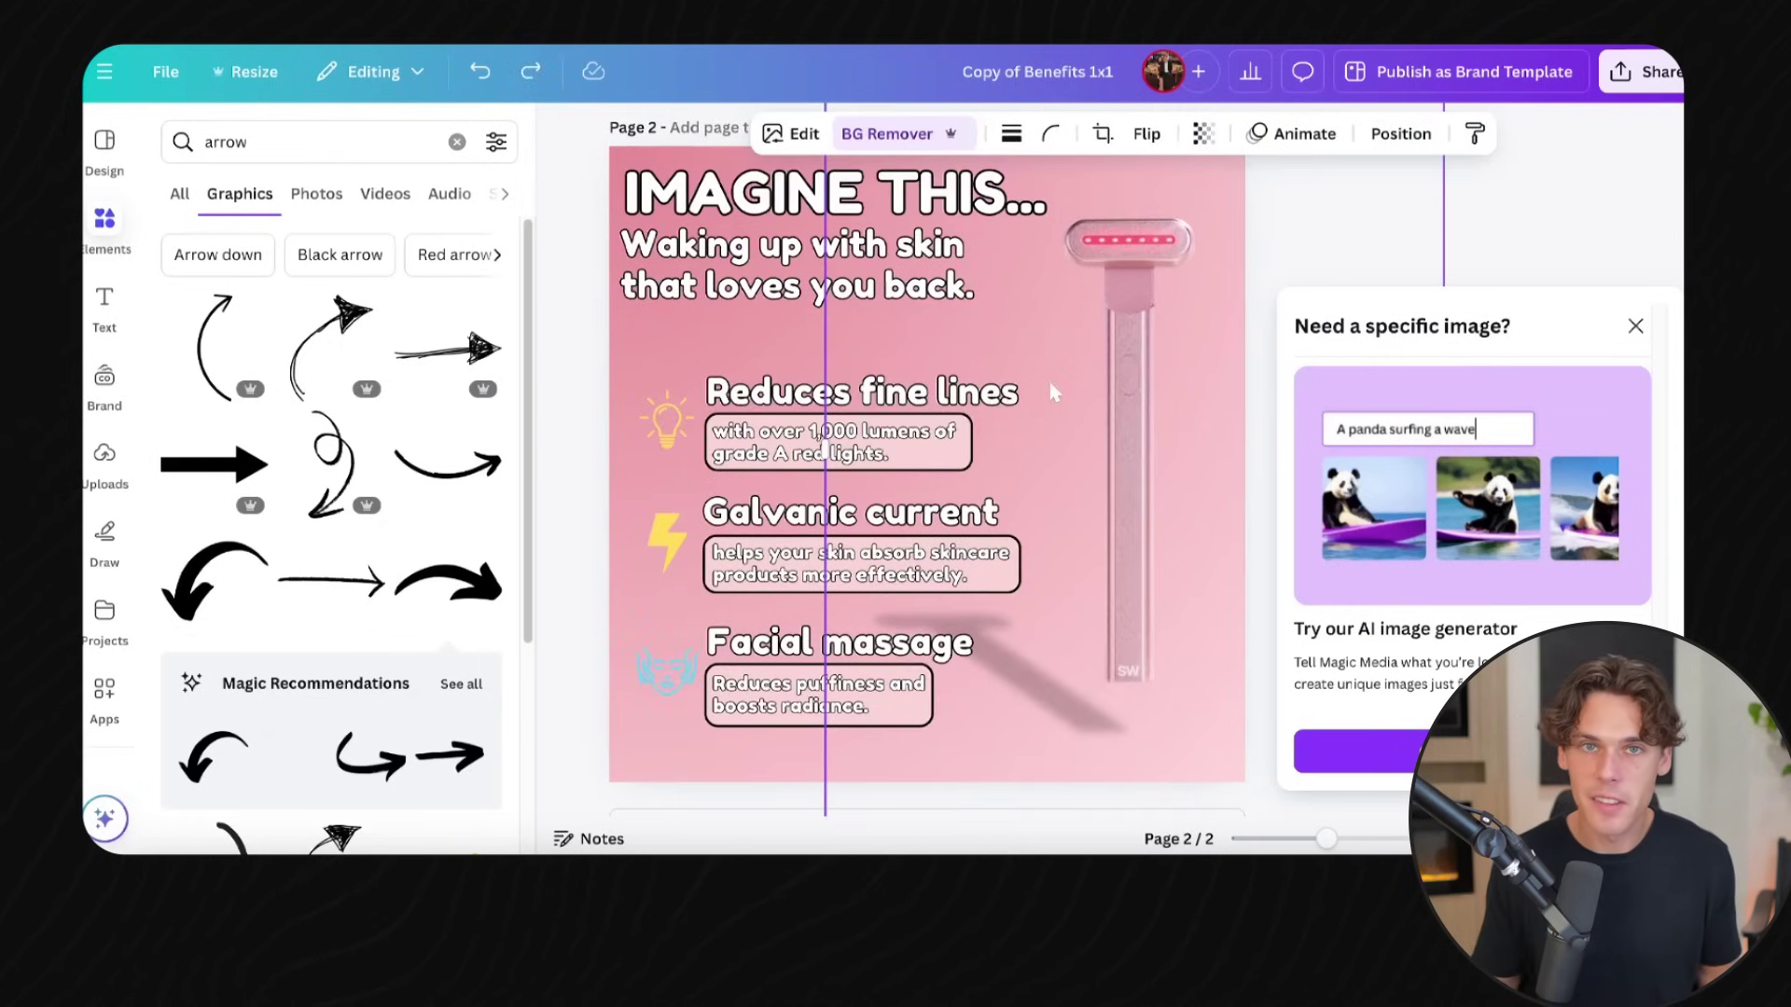
{"action": "scroll", "coordinate": [1054, 392], "scroll_direction": "down", "scroll_amount": 2, "text": "ctrl"}
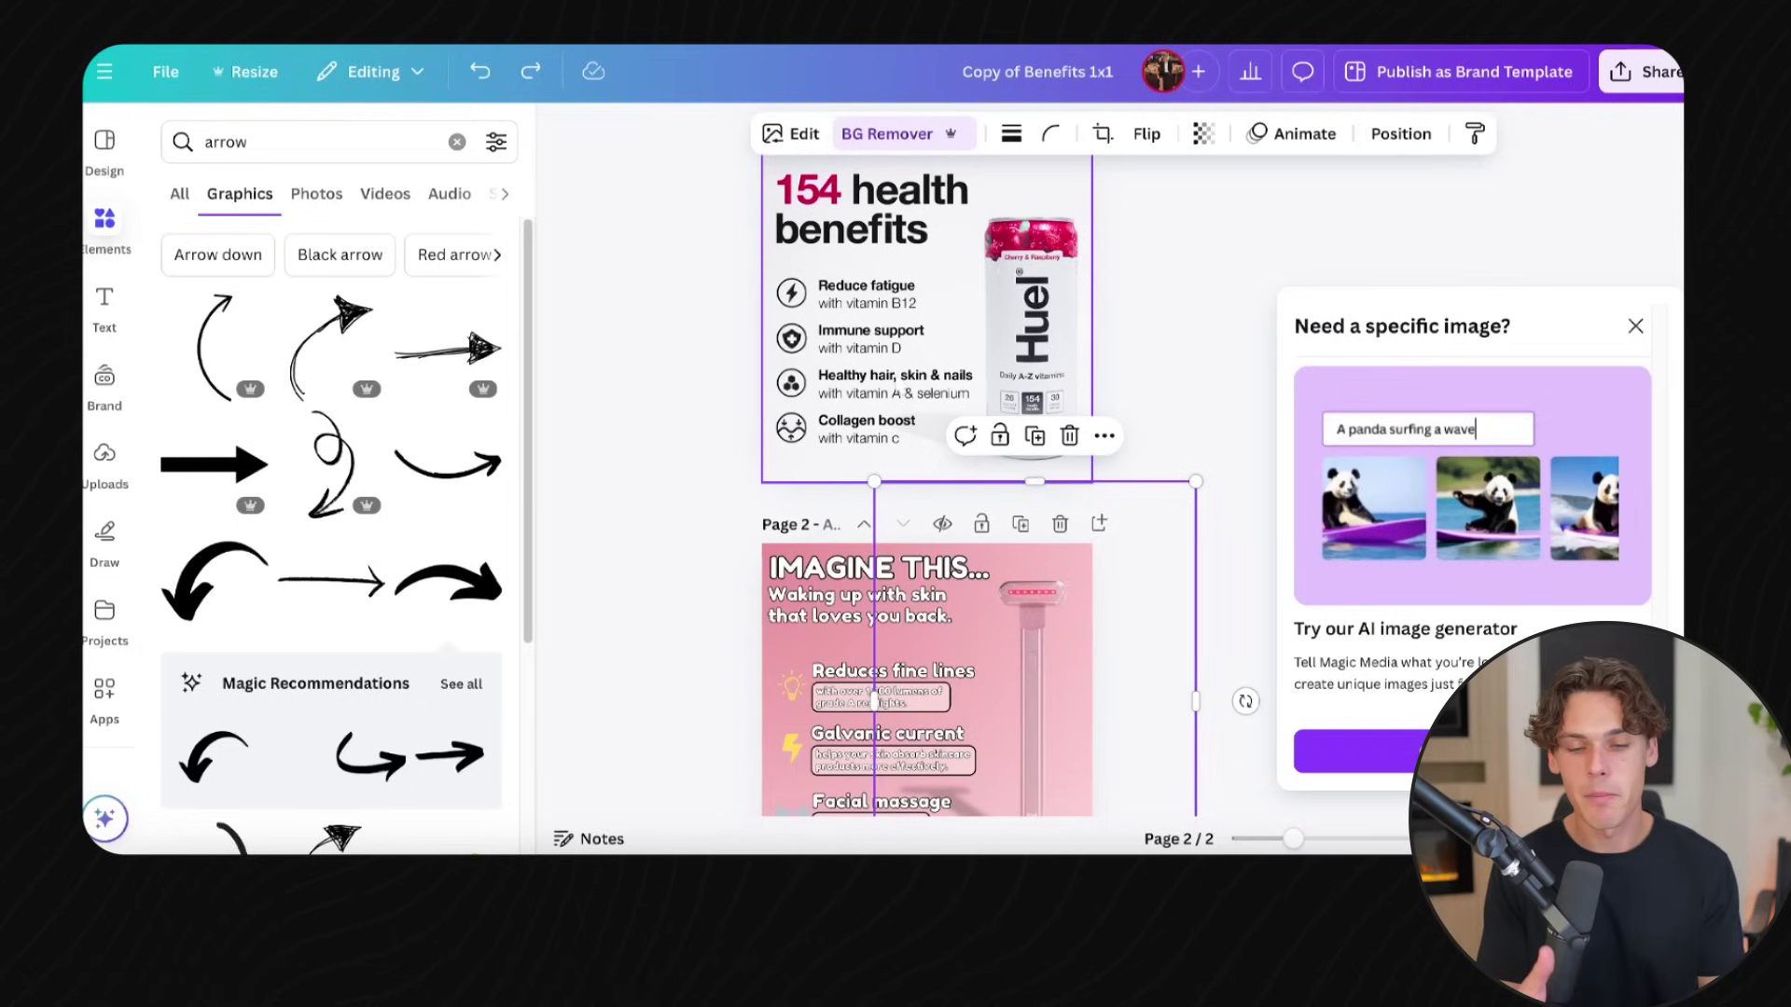
{"action": "left_click", "coordinate": [979, 305]}
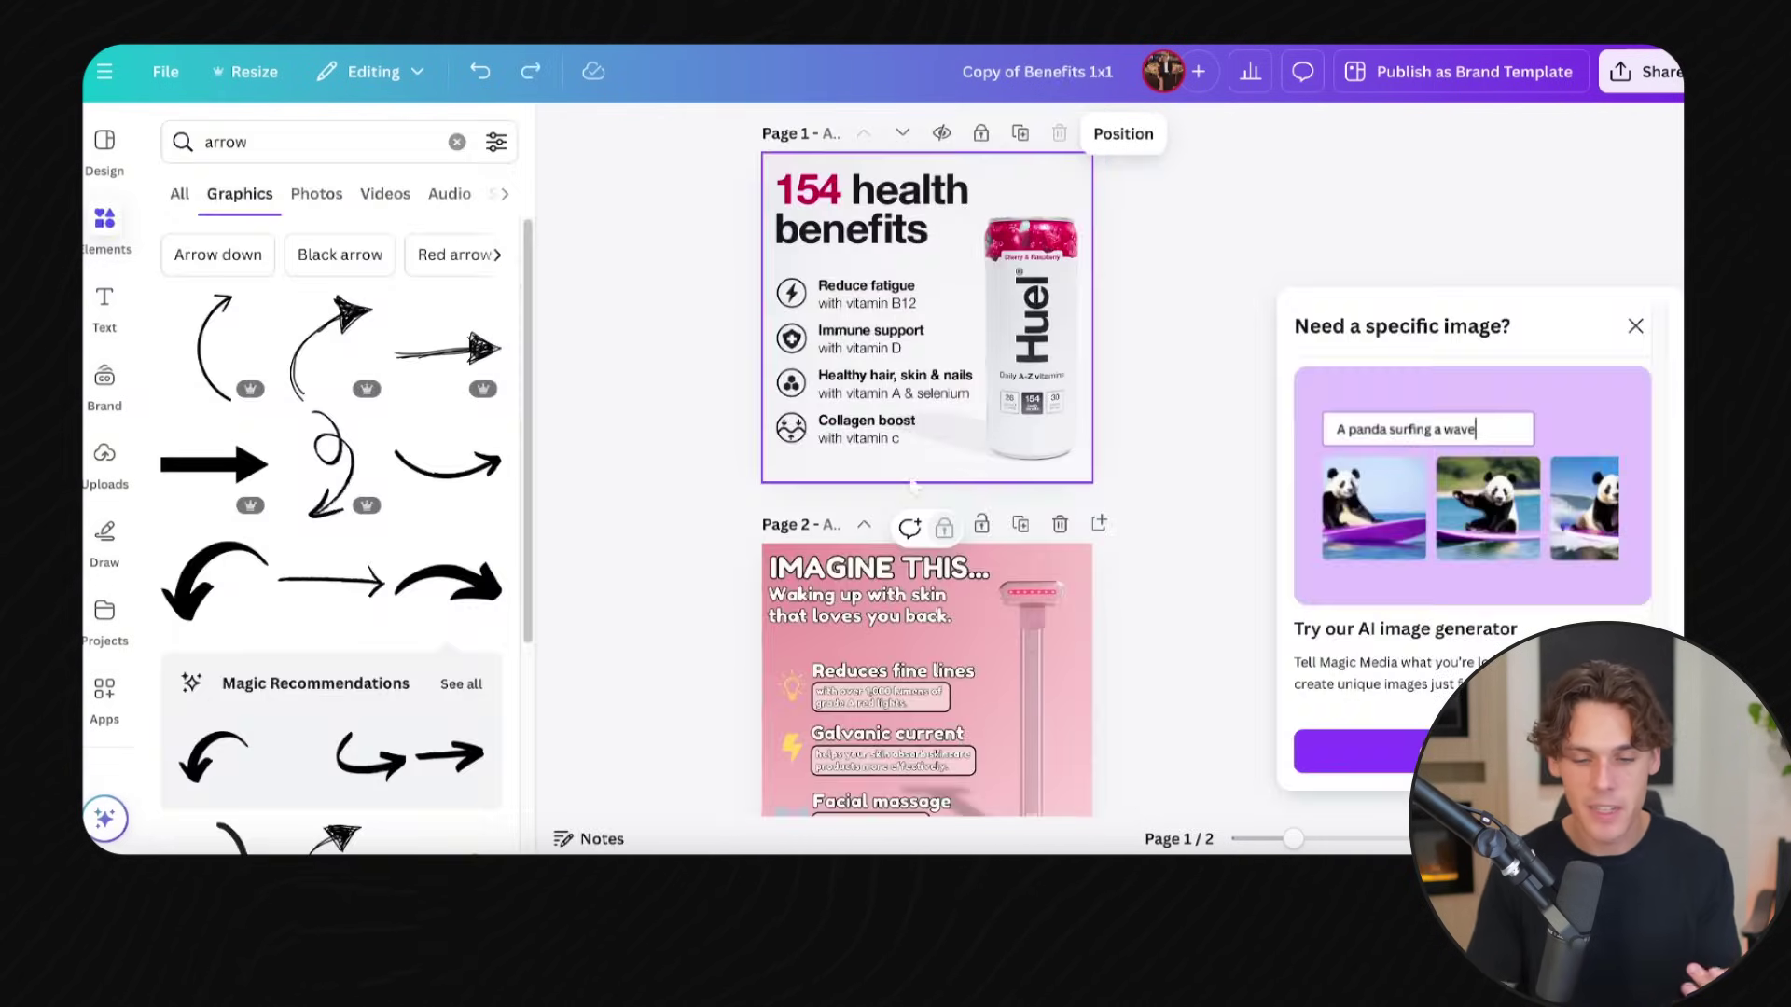
Switch to the Creative OS ad template library and browse the Features & Benefits templates for other layouts.
{"action": "scroll", "coordinate": [914, 487], "scroll_direction": "down", "scroll_amount": 3}
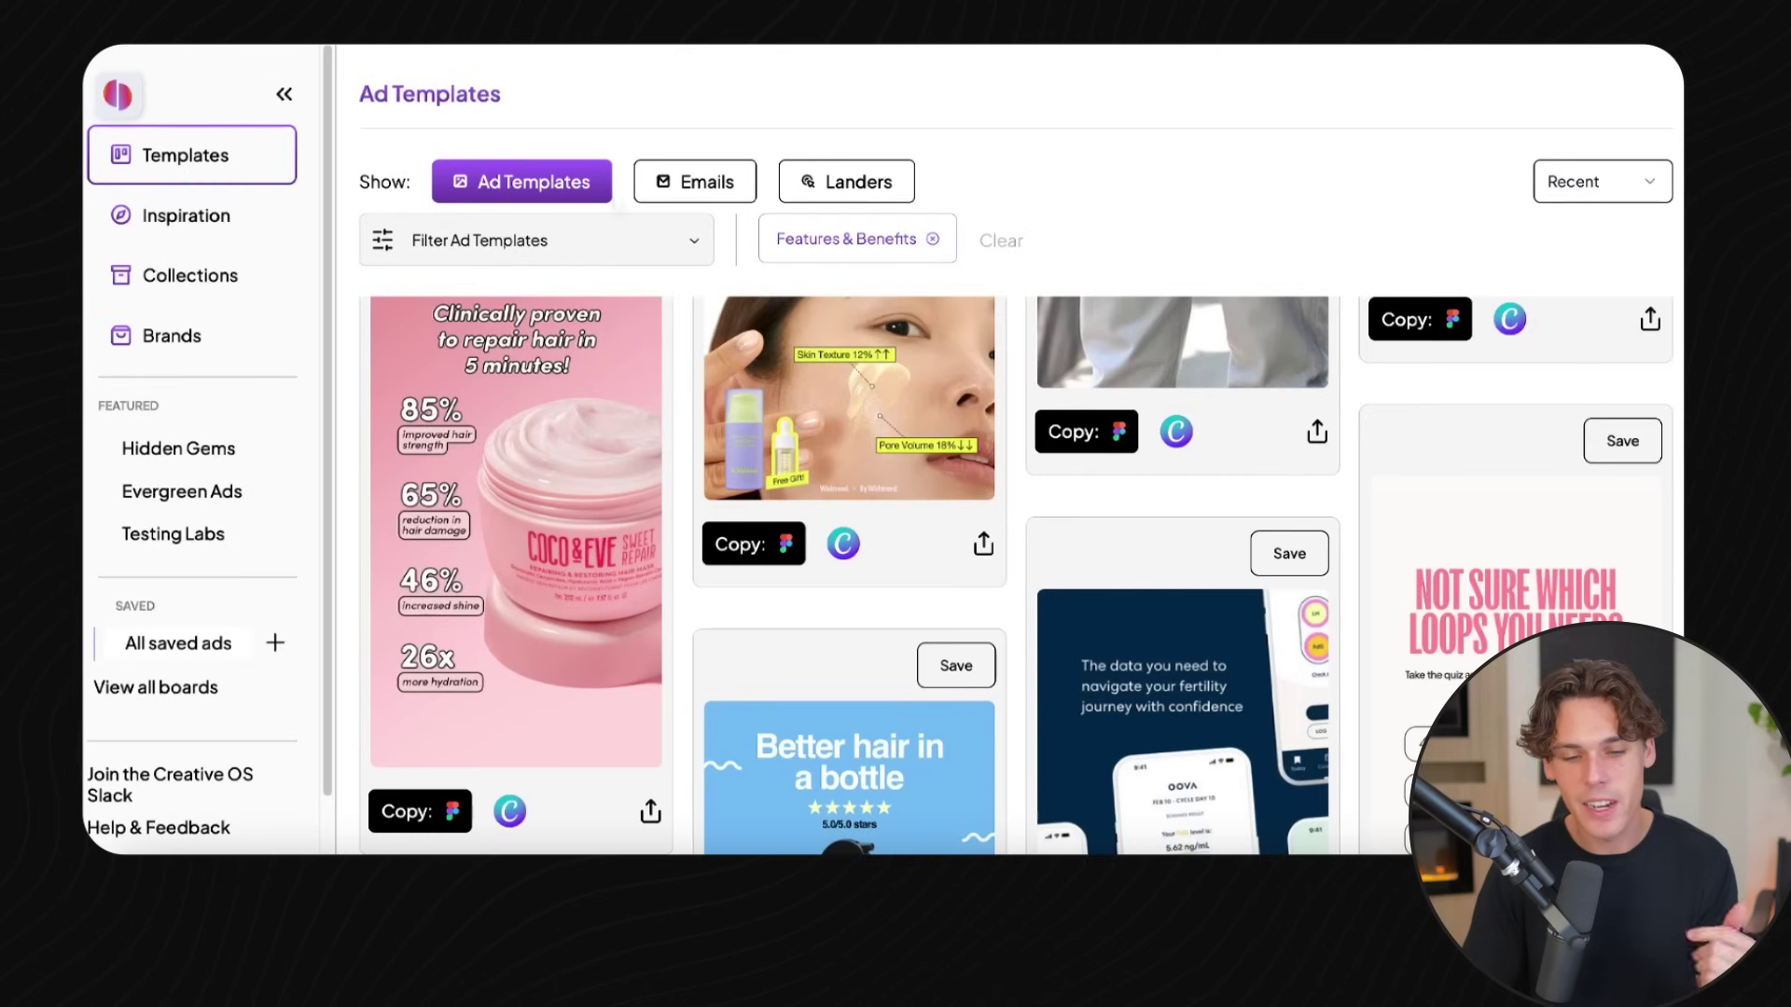
{"action": "scroll", "coordinate": [1016, 559], "scroll_direction": "down", "scroll_amount": 10}
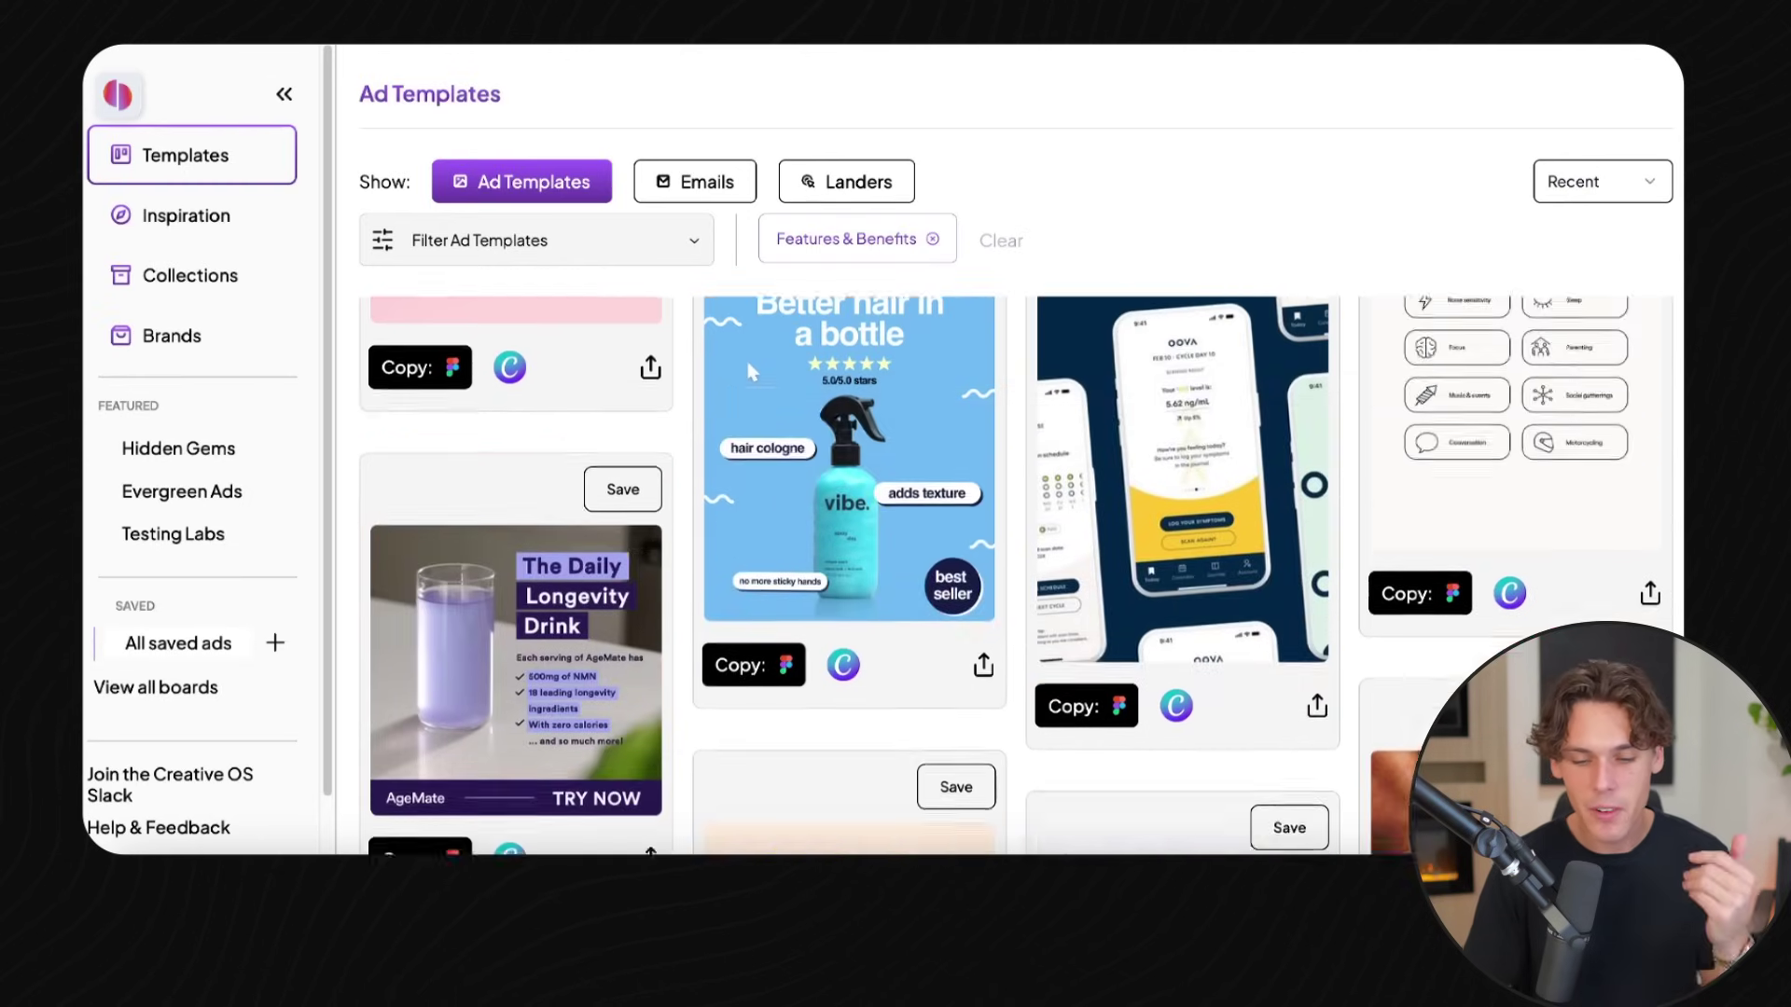
{"action": "scroll", "coordinate": [970, 597], "scroll_direction": "down", "scroll_amount": 5}
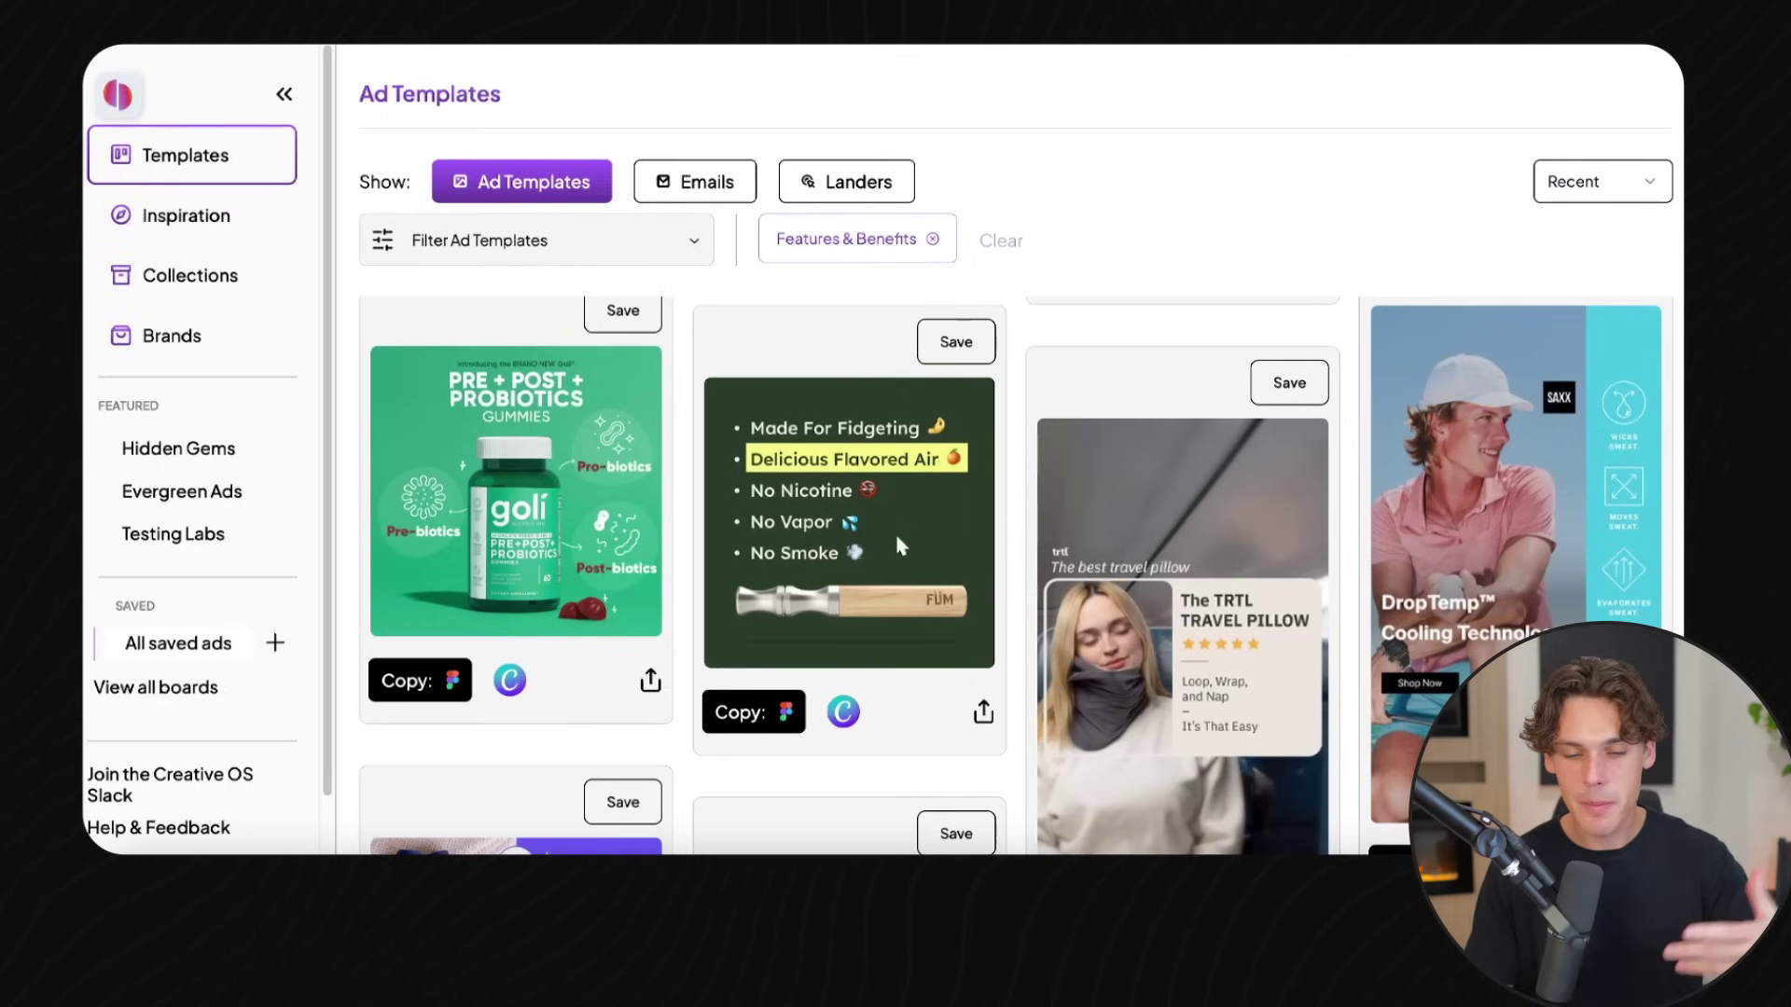
{"action": "scroll", "coordinate": [910, 516], "scroll_direction": "down", "scroll_amount": 5}
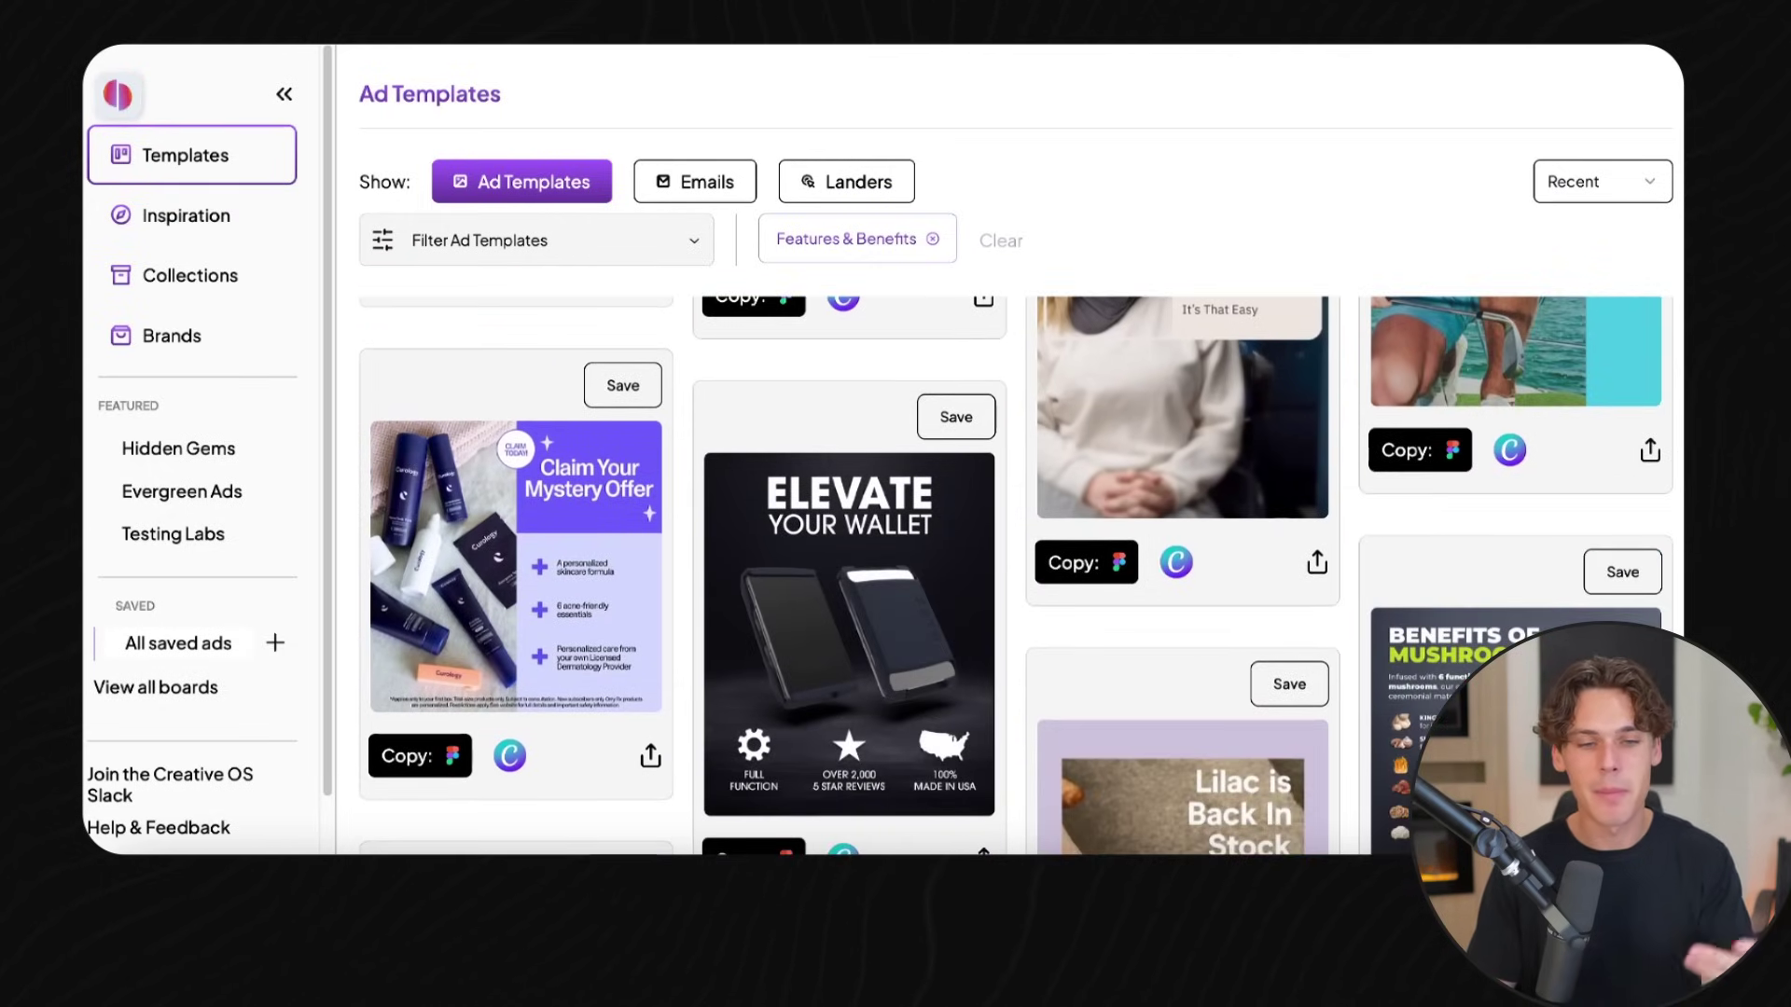